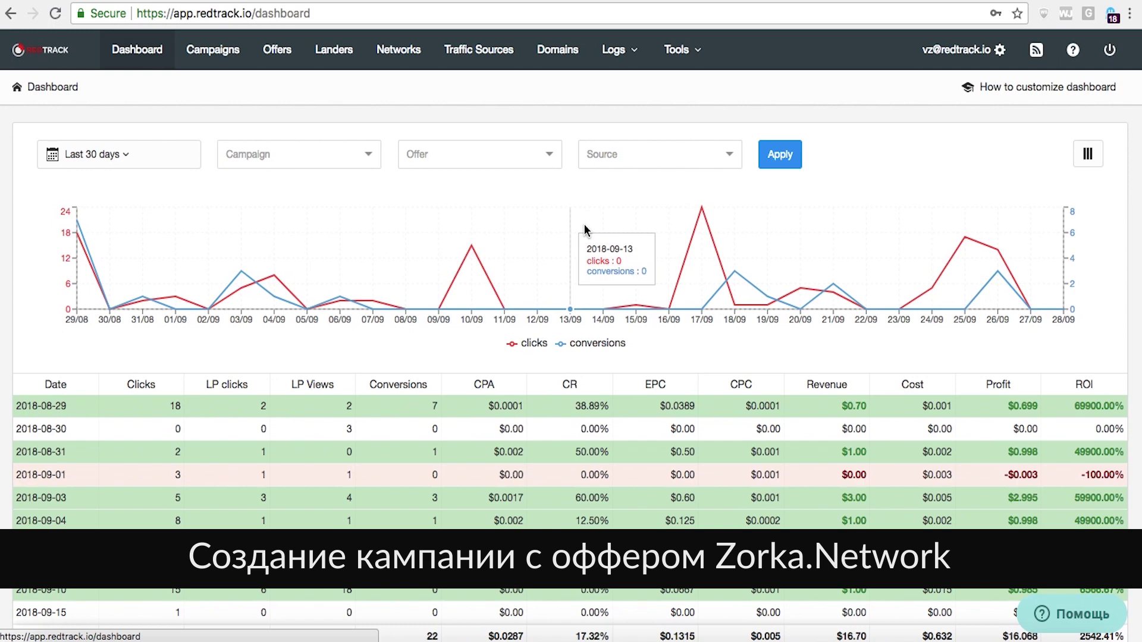
- Add Zorka.Network from the affiliate network catalog with its prefilled template settings and save it
click(398, 57)
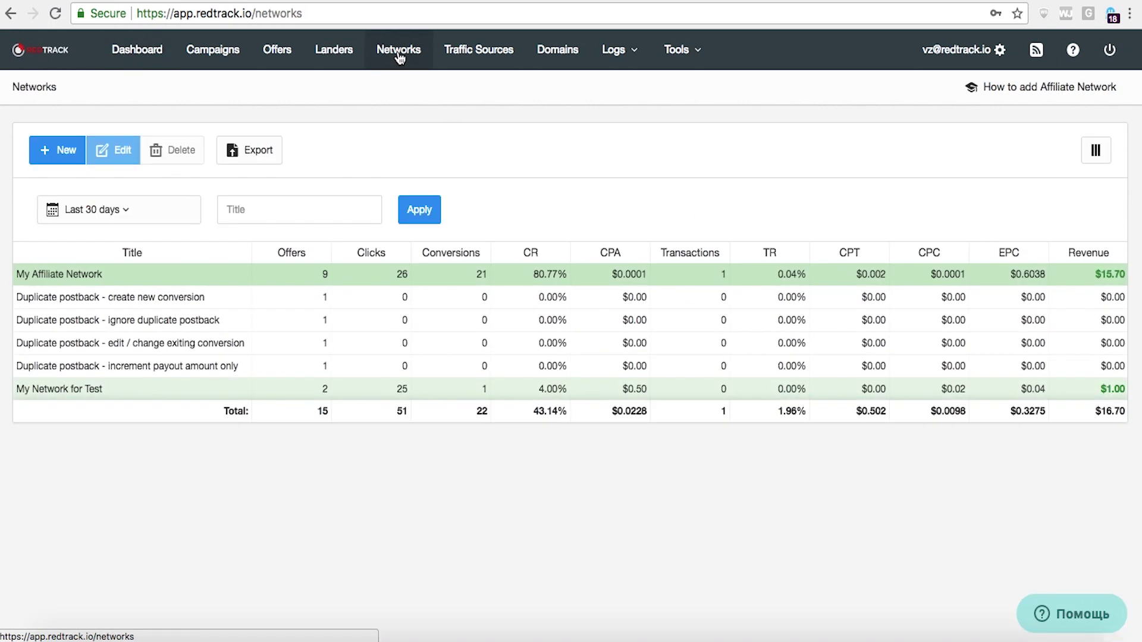
click(62, 148)
click(208, 215)
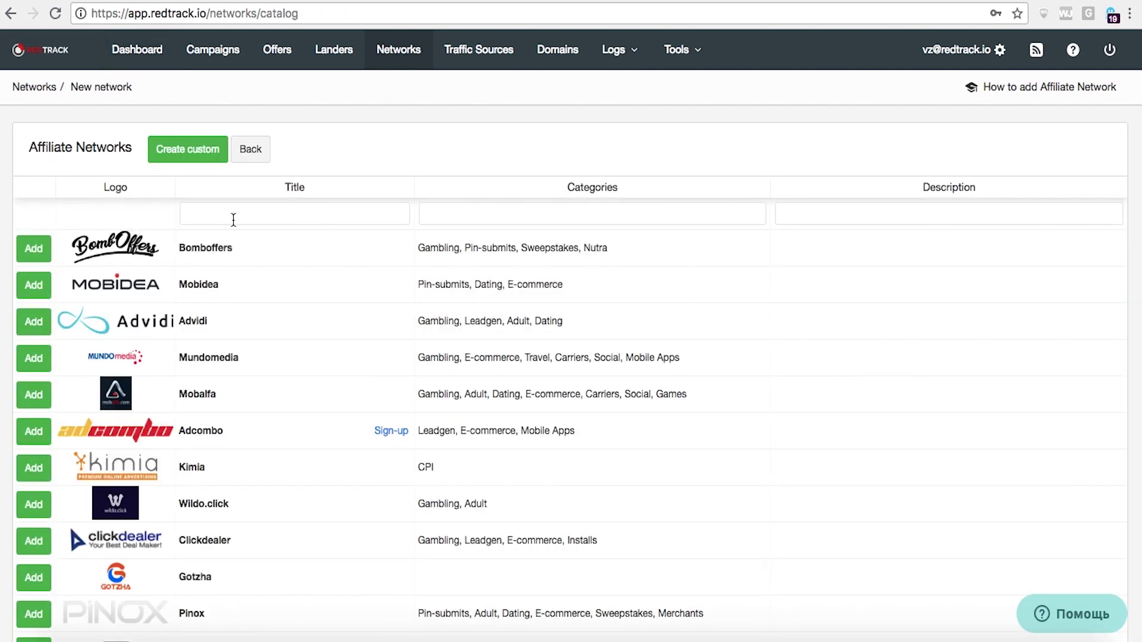
text(z)
click(34, 248)
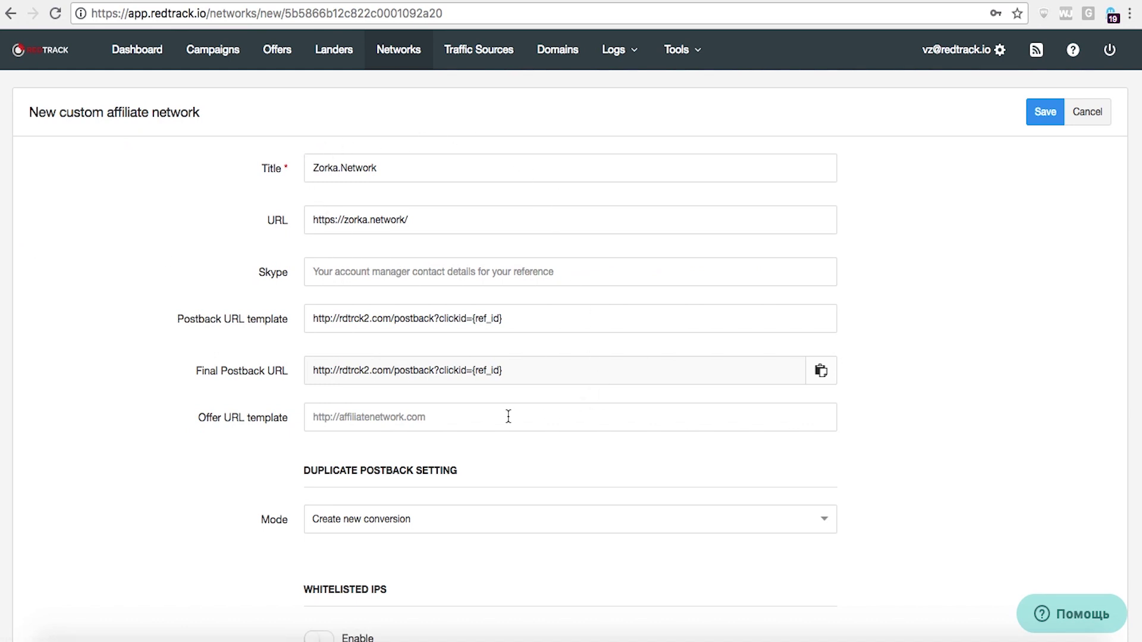
scroll(508, 416, down, 15)
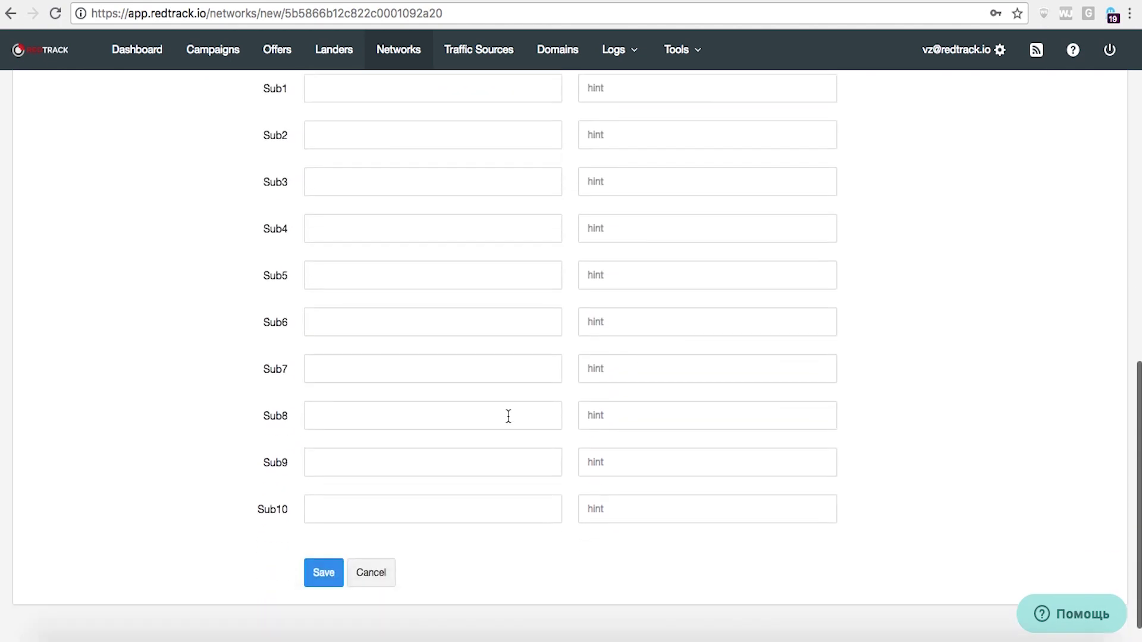
click(324, 546)
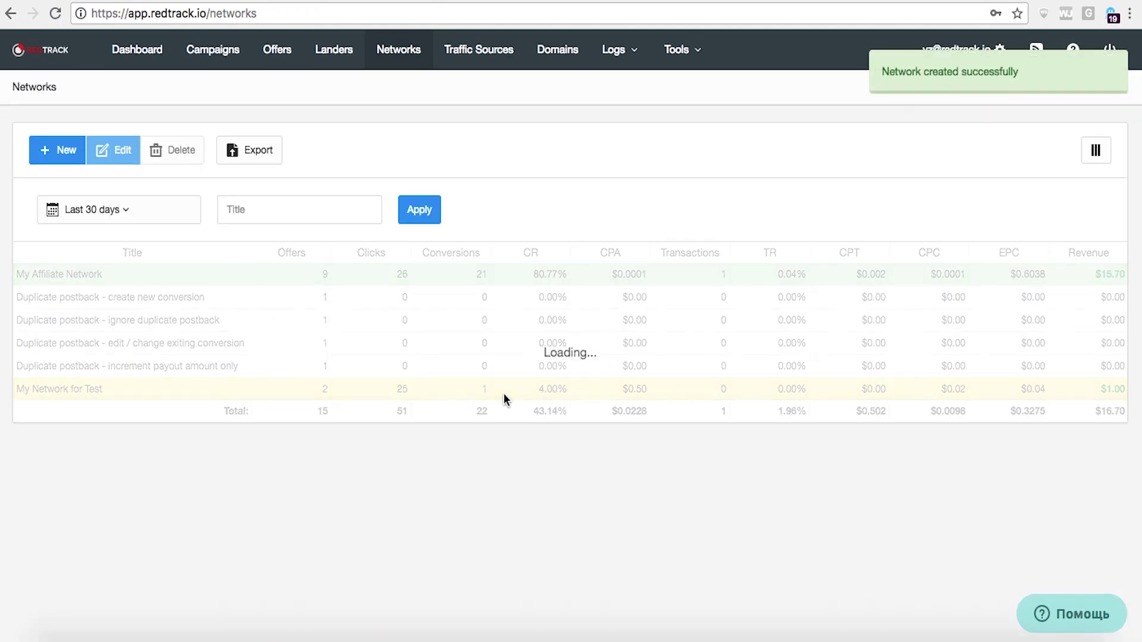
click(466, 383)
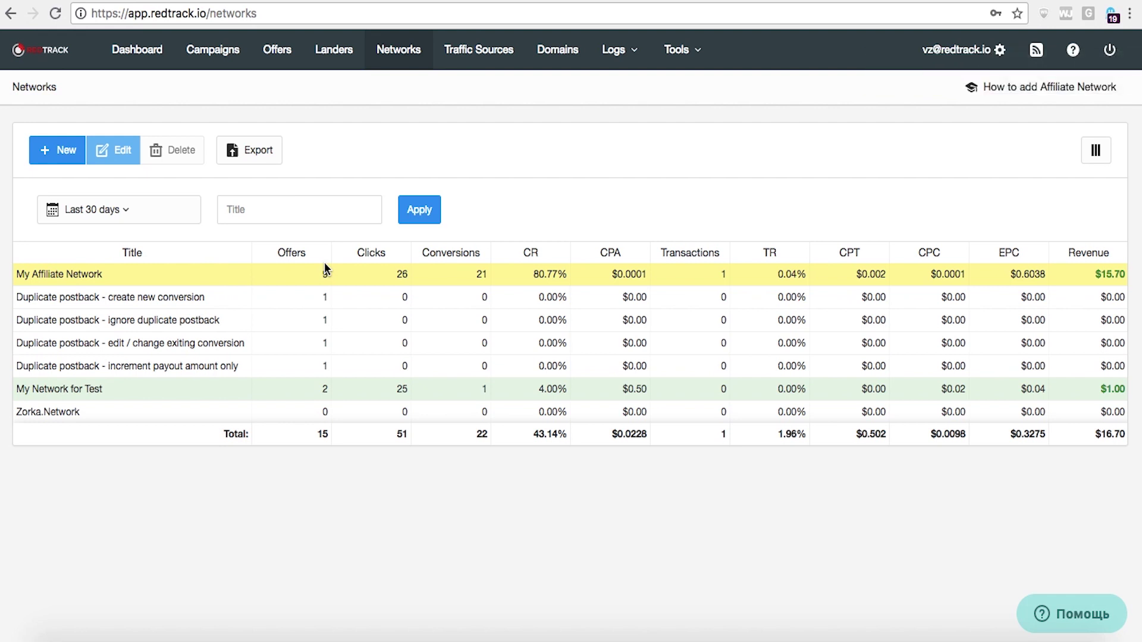
click(324, 269)
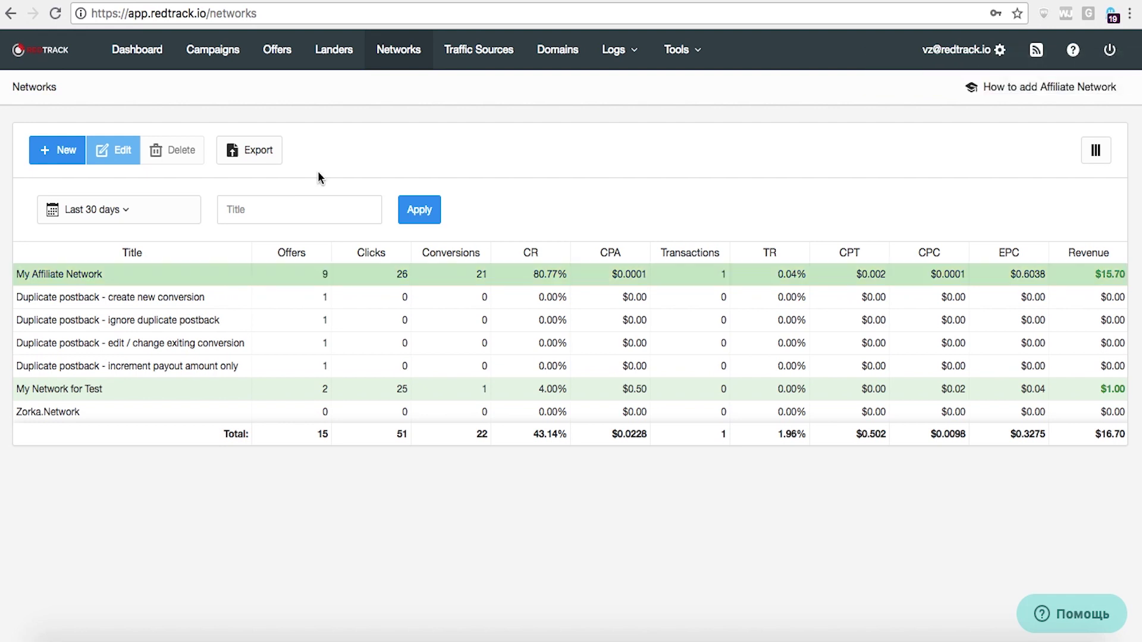
- Start a new offer and switch to the Zorka.Network site to open the Вулкан клуб [APK] RU RevShare offer's page
click(277, 51)
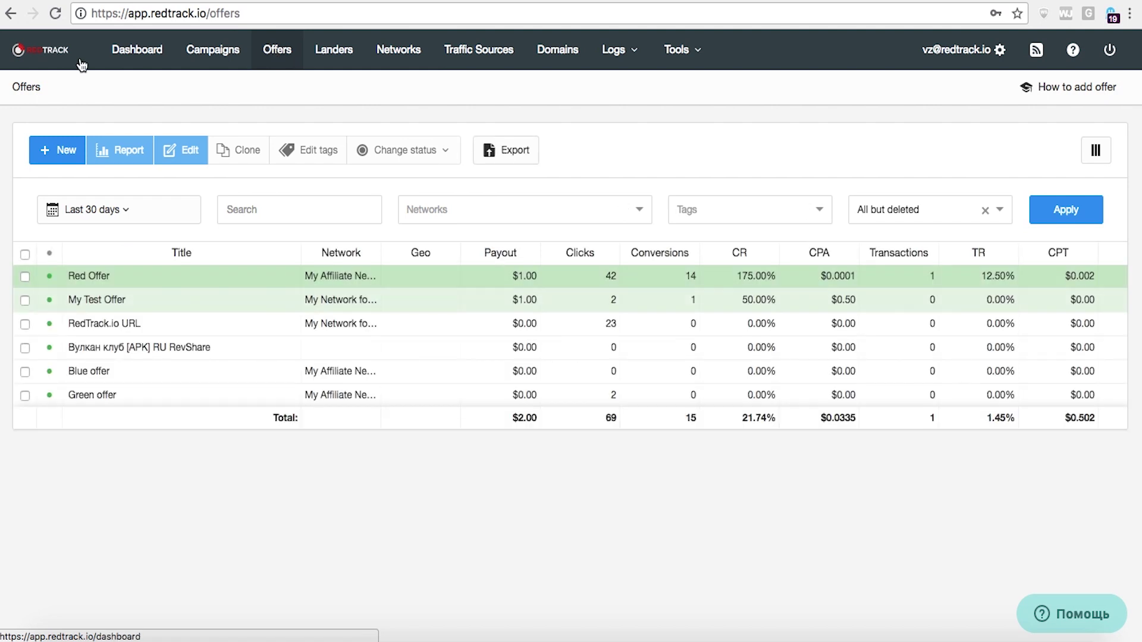
click(53, 149)
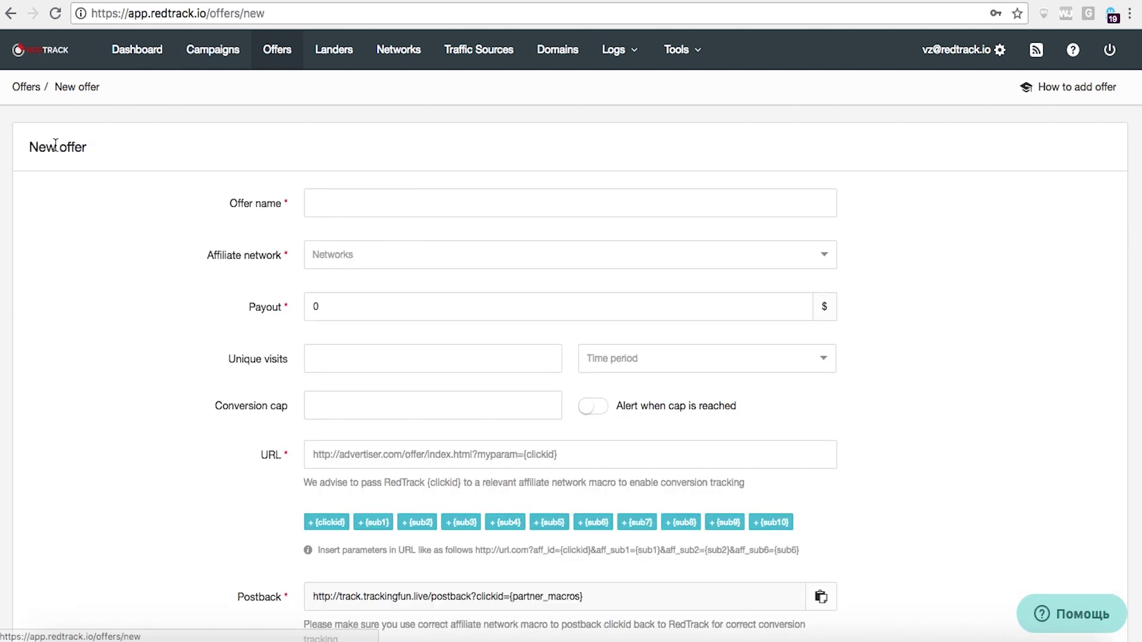
click(181, 0)
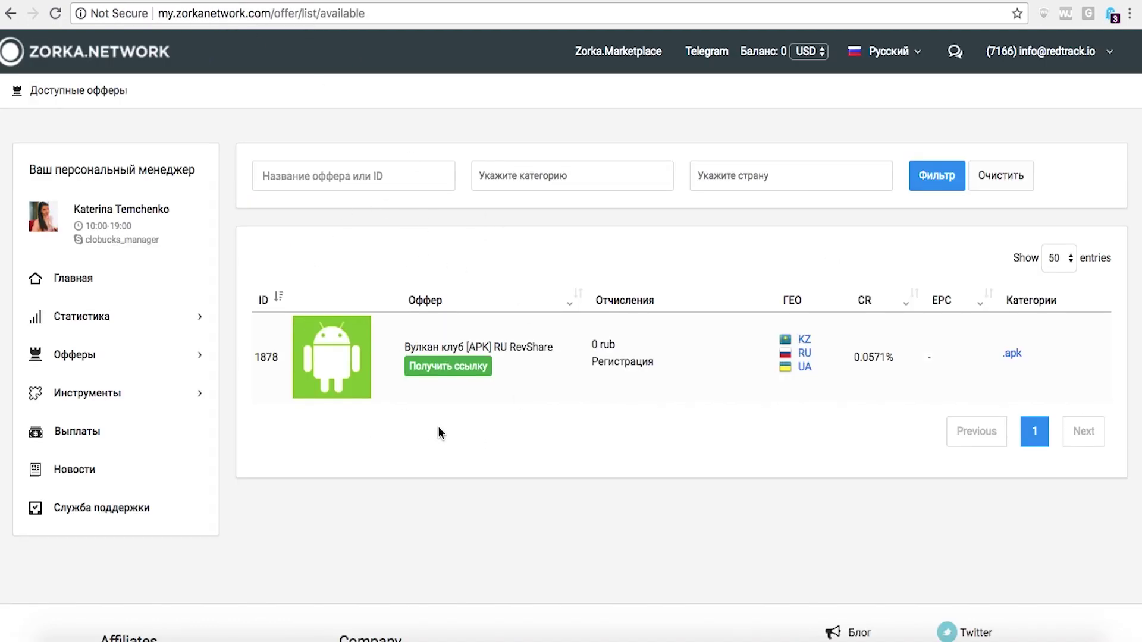
click(454, 372)
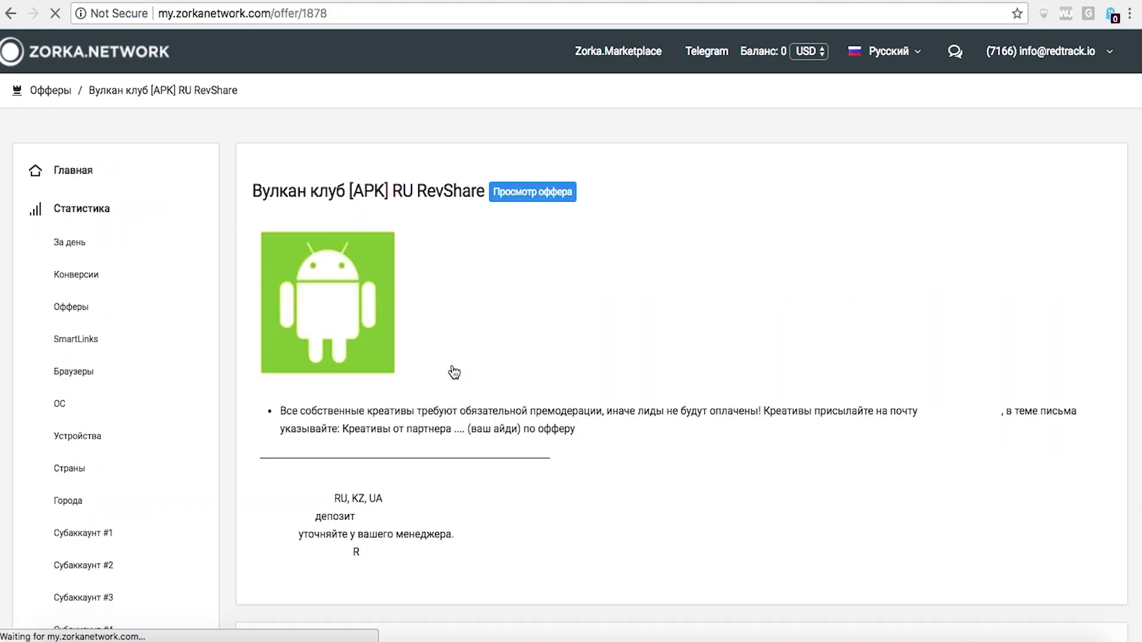
- Set the Ref id parameter of the offer's tracking link to {} and copy the resulting link
scroll(488, 386, down, 2)
scroll(504, 397, down, 4)
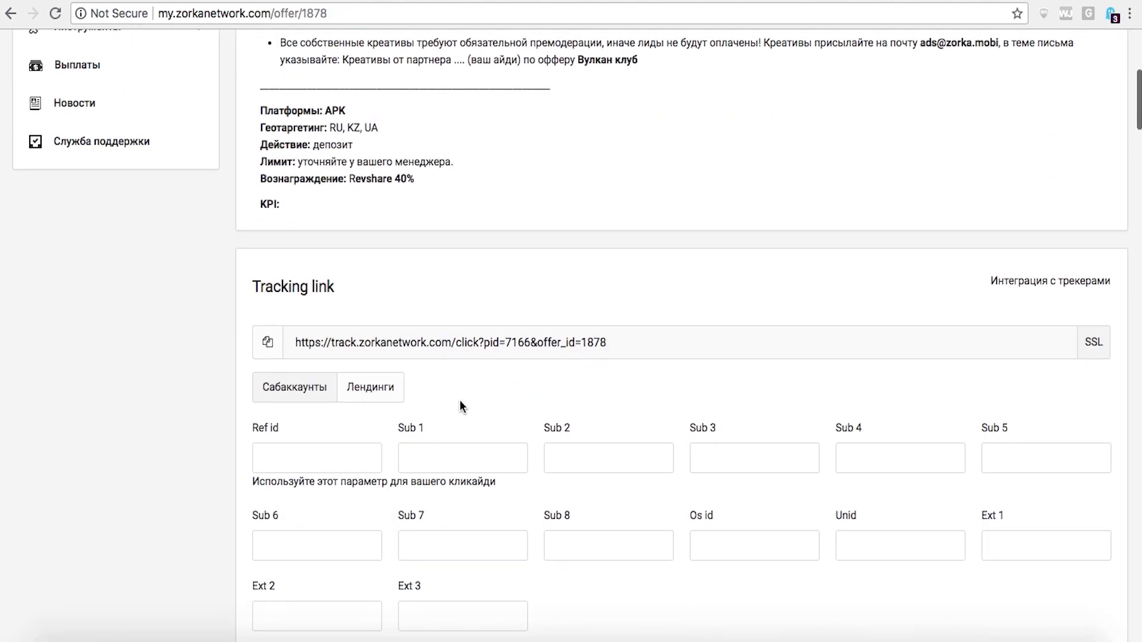
click(277, 462)
text({})
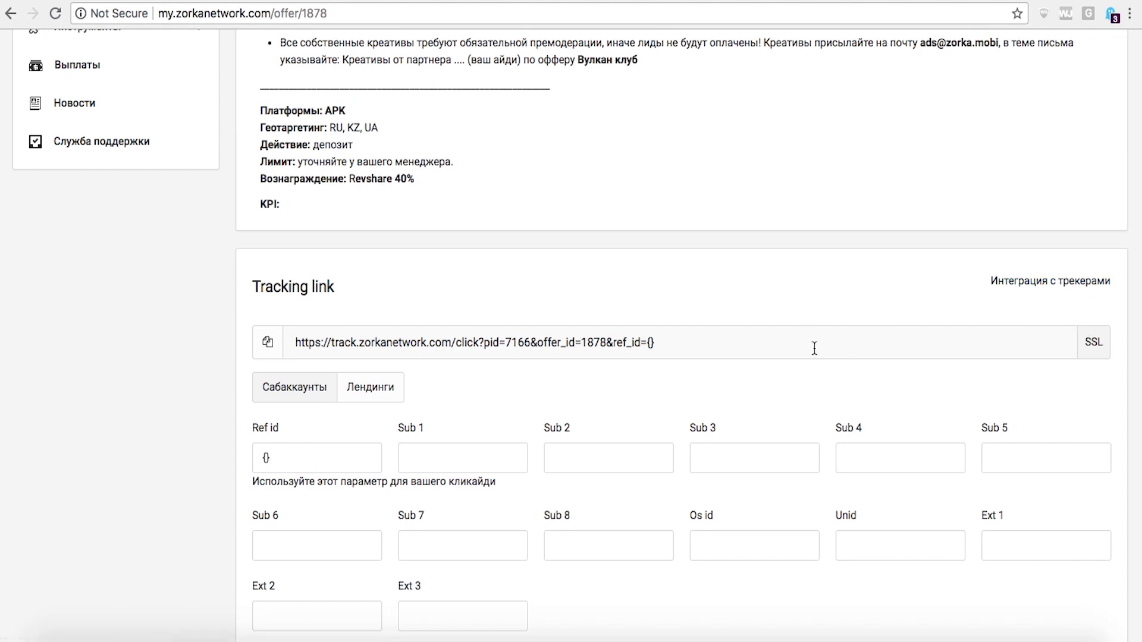
click(268, 346)
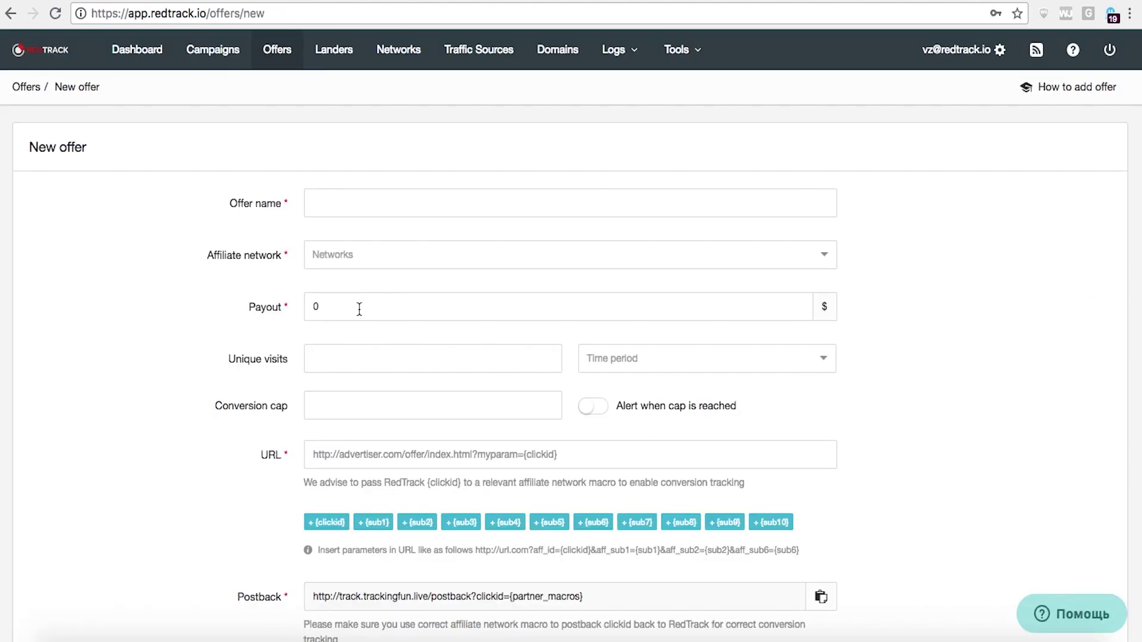
- Switch back to RedTrack, paste the tracking link as the new offer's URL and replace its {} with the {clickid} macro
click(344, 447)
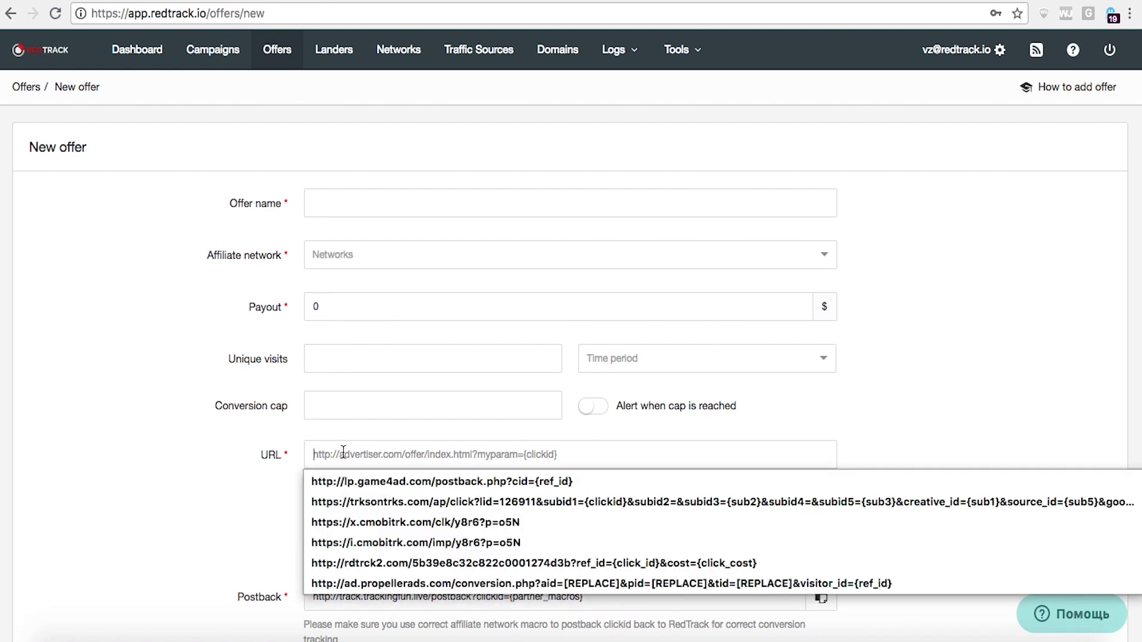
text(https://track.zorkanetwork.com/click?pid=7166&offer_id=1878&ref_id={})
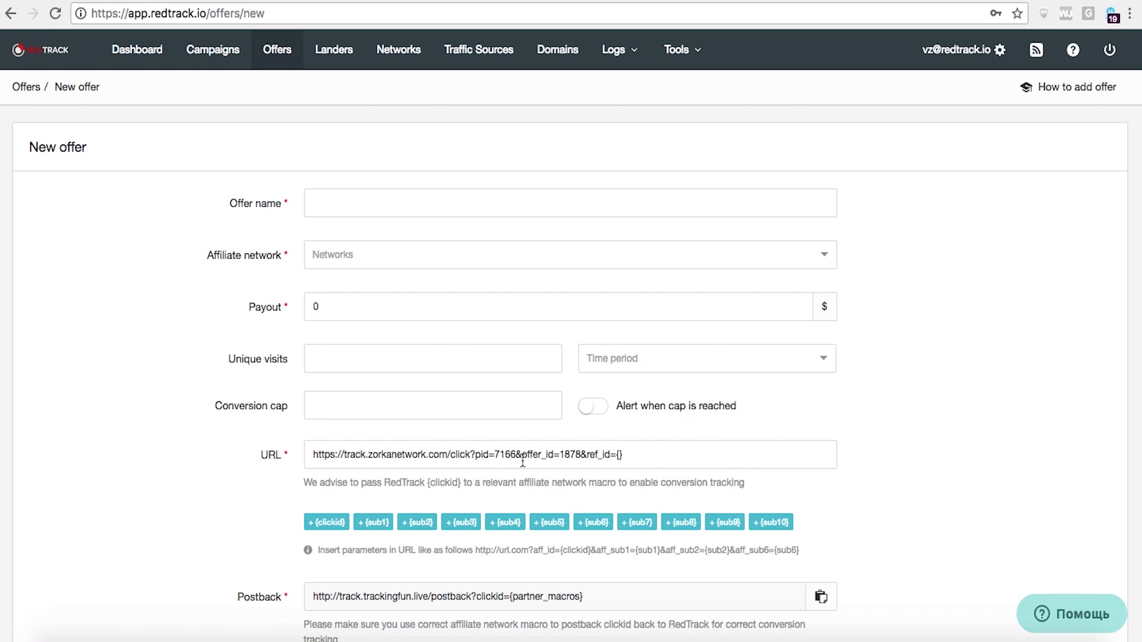
key(BackSpace)
key(BackSpace)
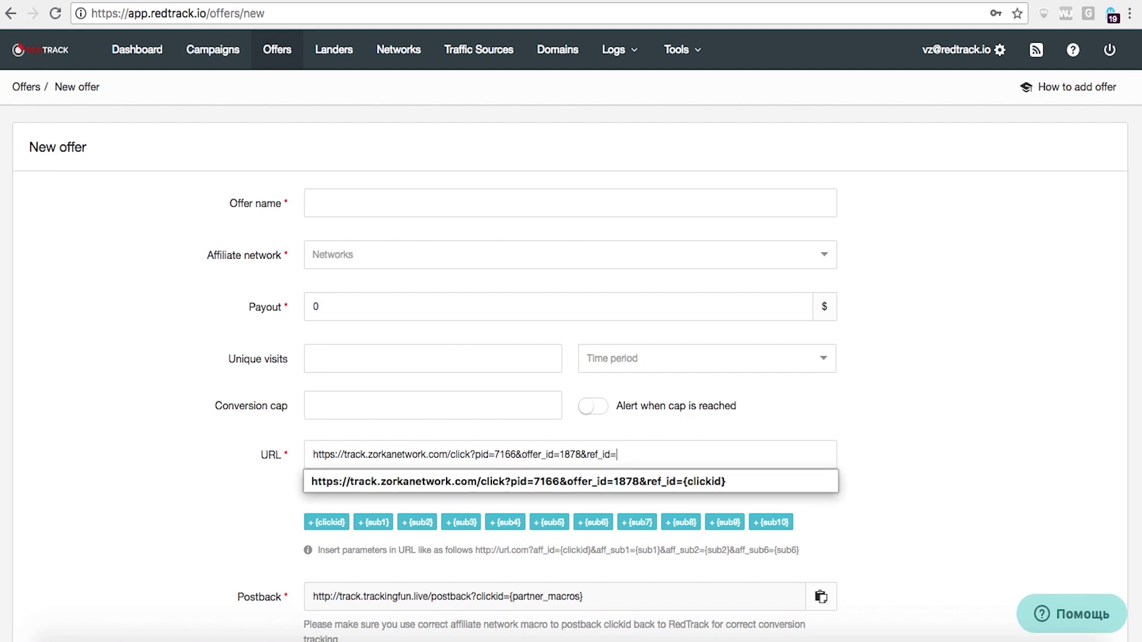
click(322, 525)
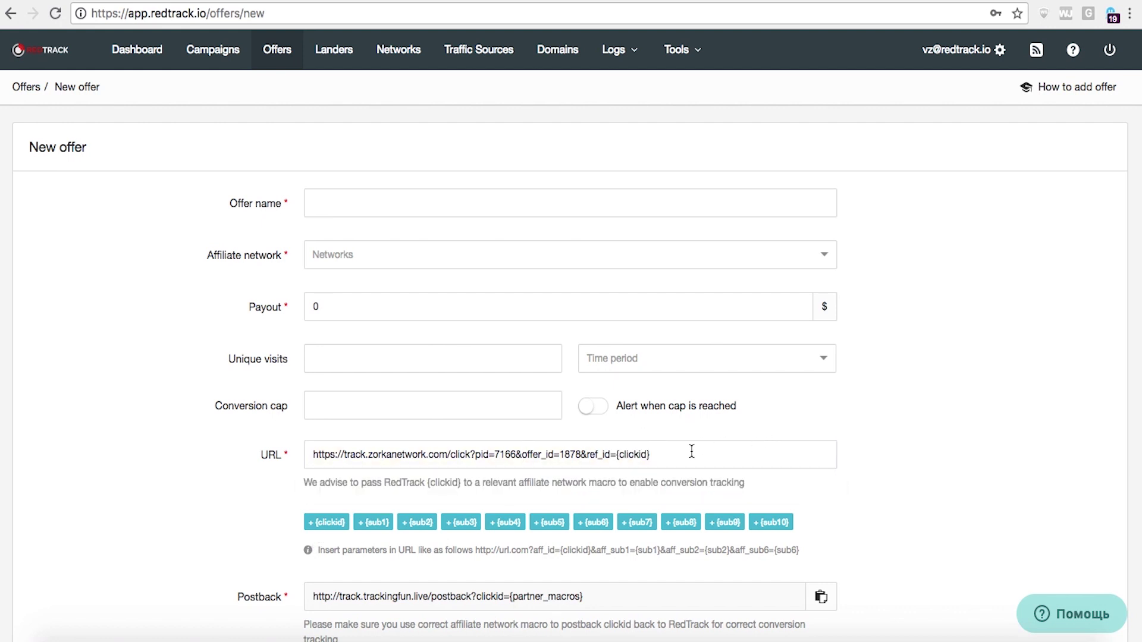
- Name the new offer Vulkan and set its payout to 1 $
click(390, 204)
text(V)
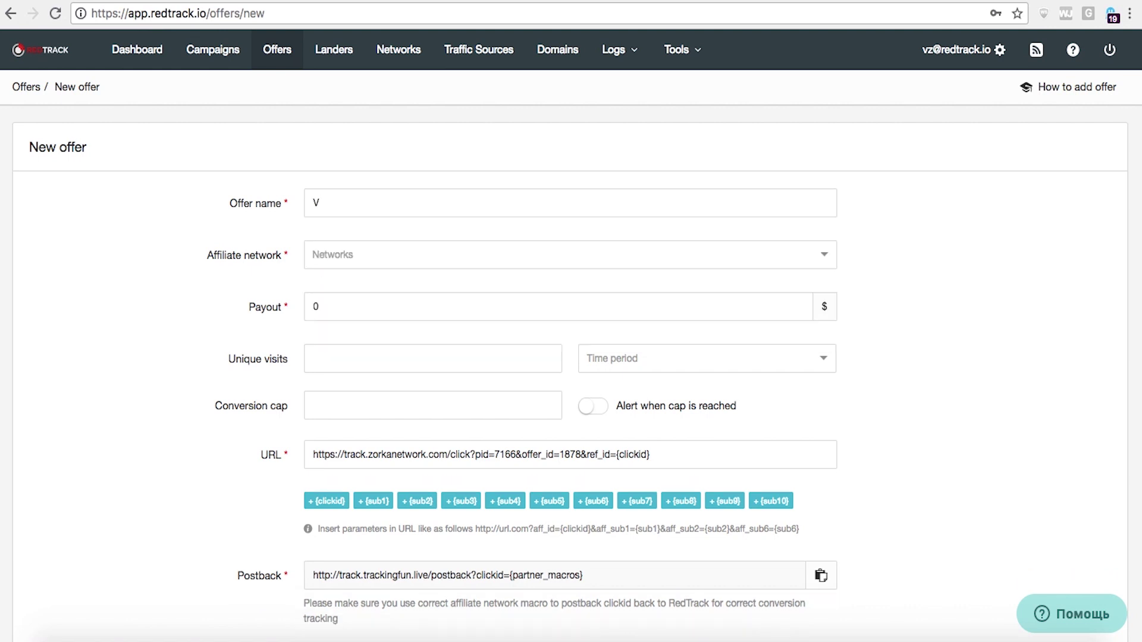
text(ulkan)
click(339, 312)
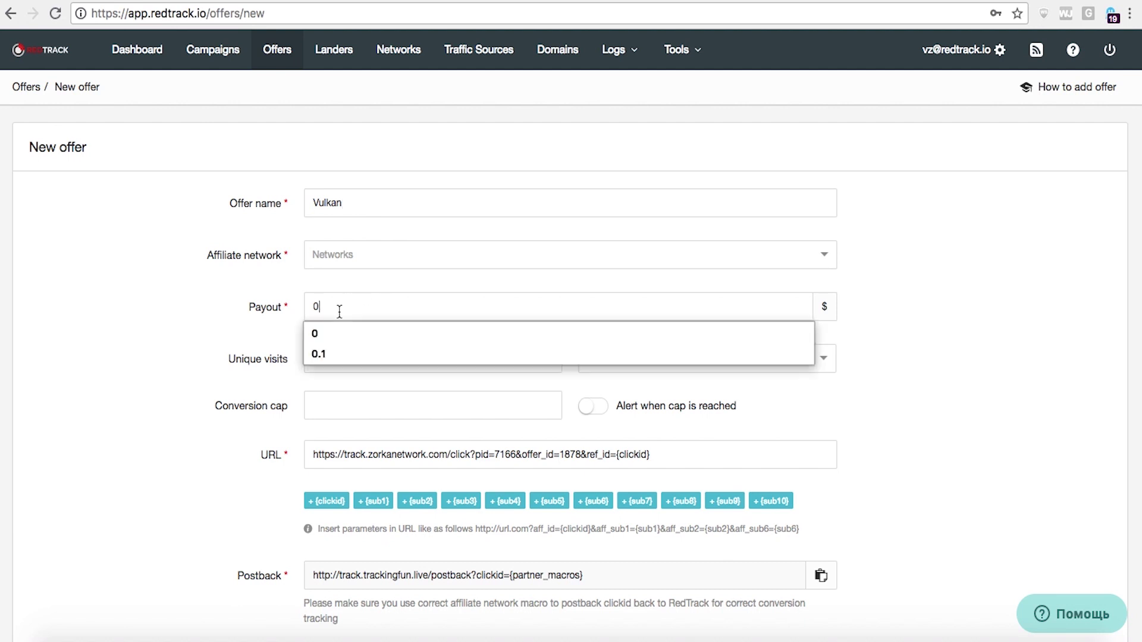
key(BackSpace)
text(1)
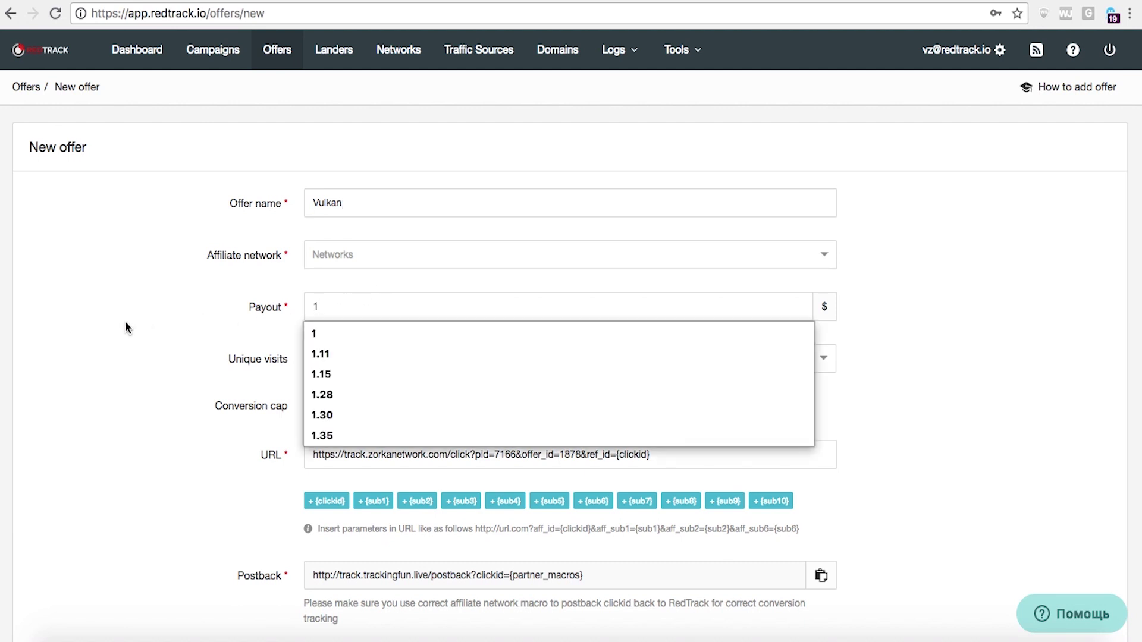
click(126, 323)
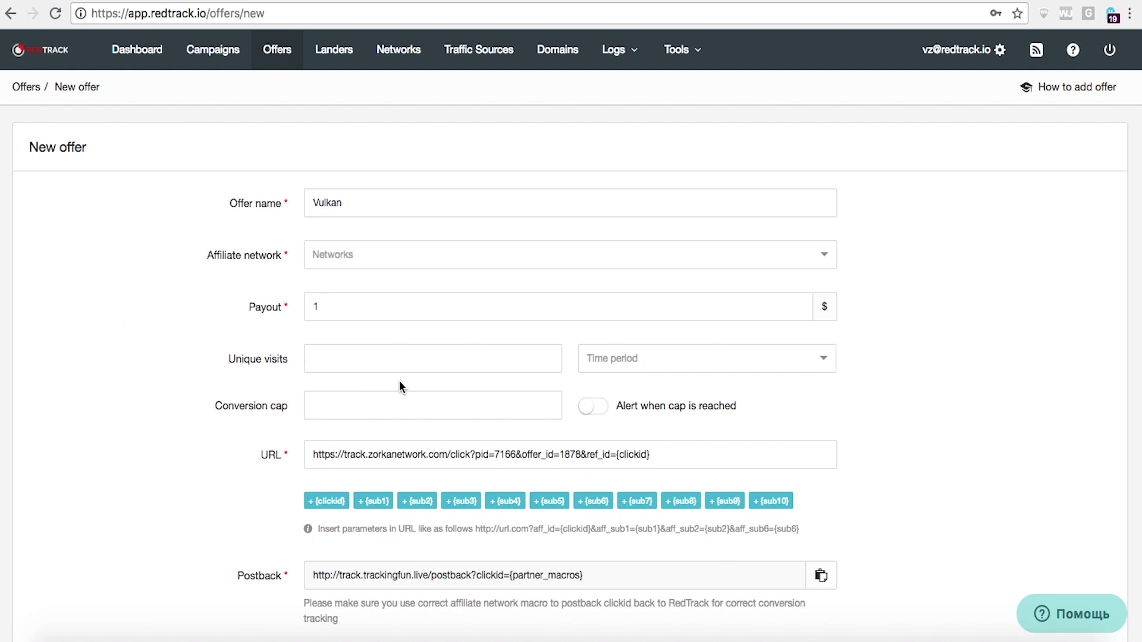
- Assign Zorka.Network as the offer's affiliate network, then save and close the offer
scroll(399, 381, down, 3)
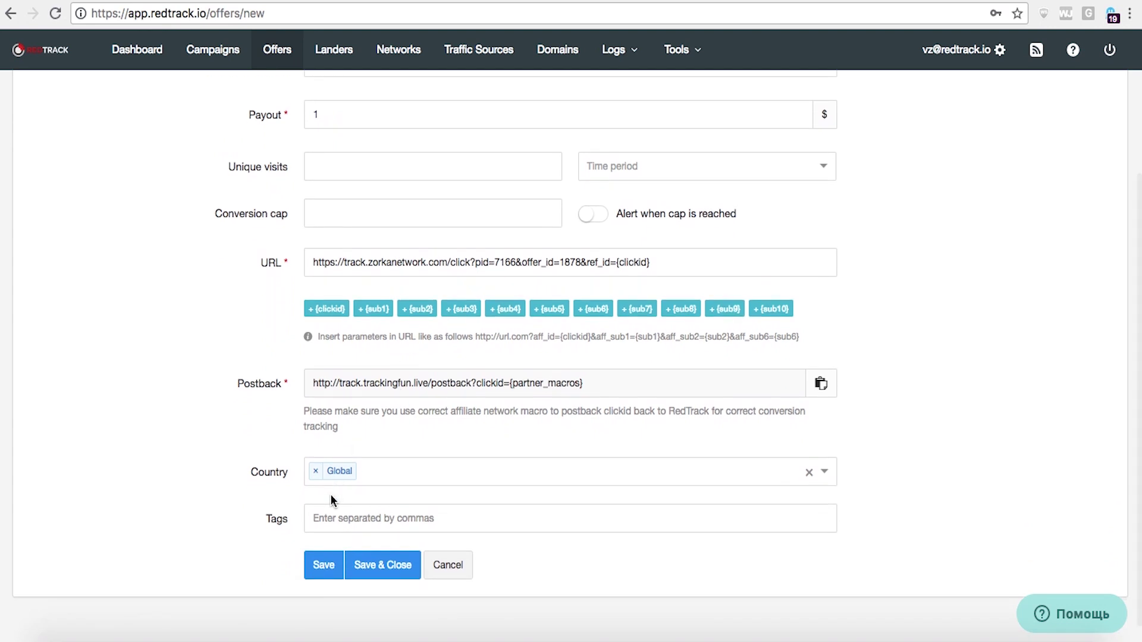
click(323, 566)
scroll(387, 222, up, 3)
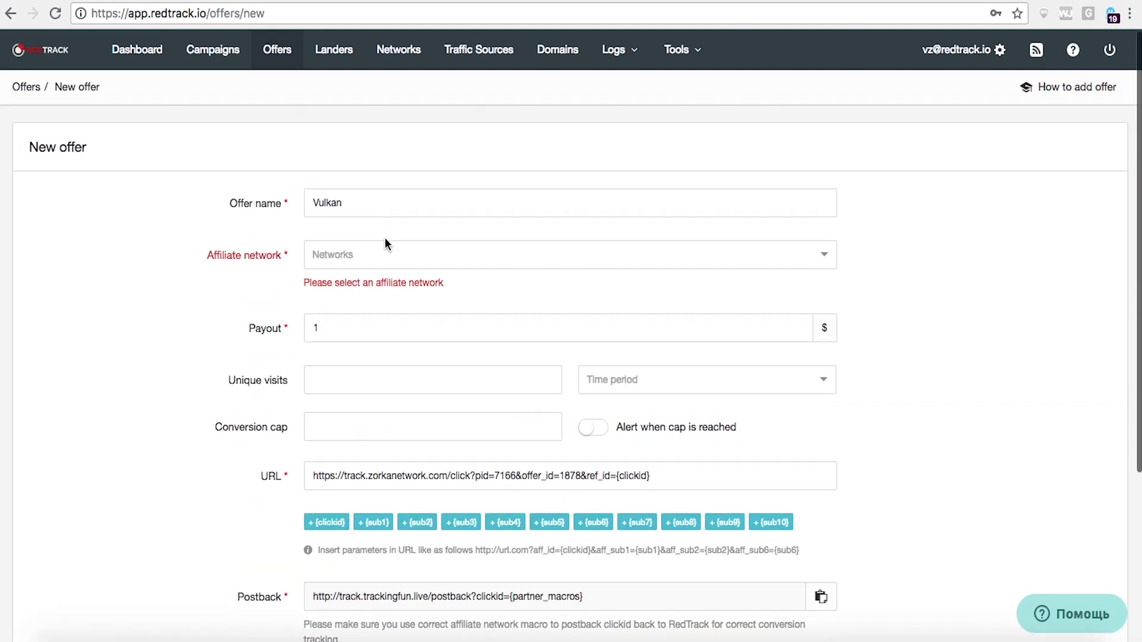
click(377, 254)
click(376, 423)
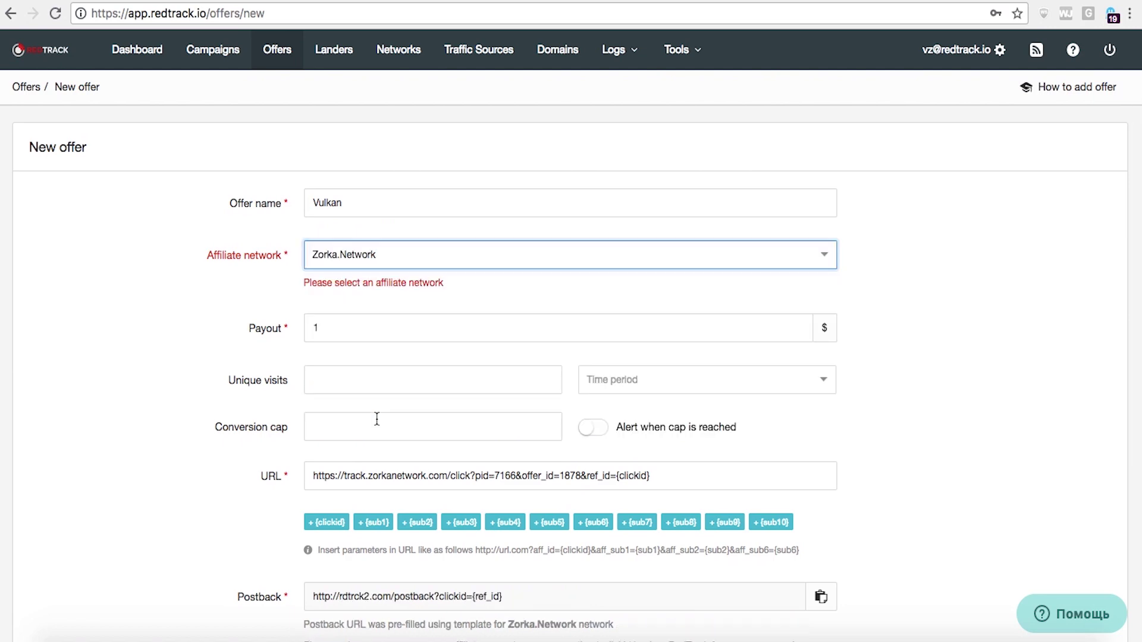
scroll(127, 506, down, 5)
click(323, 542)
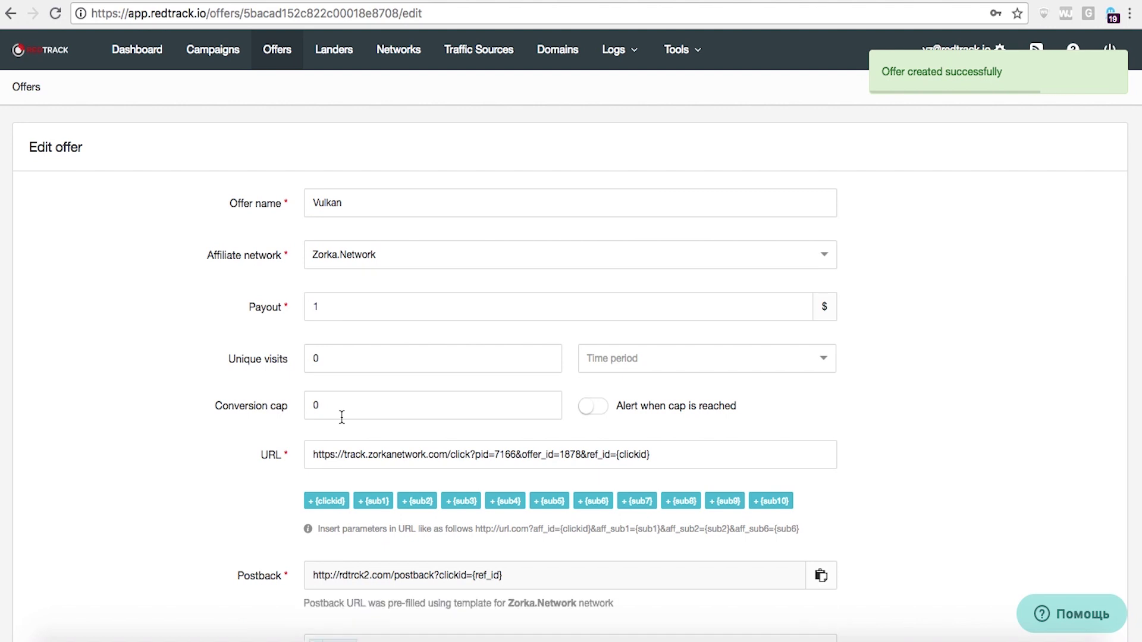
scroll(342, 416, down, 4)
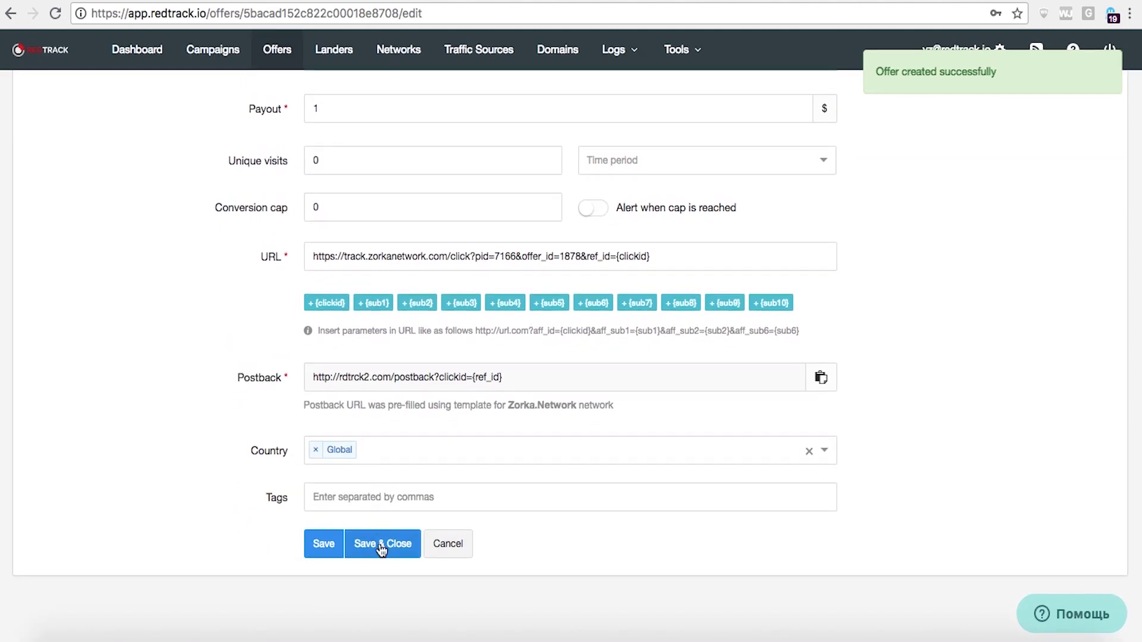
click(380, 546)
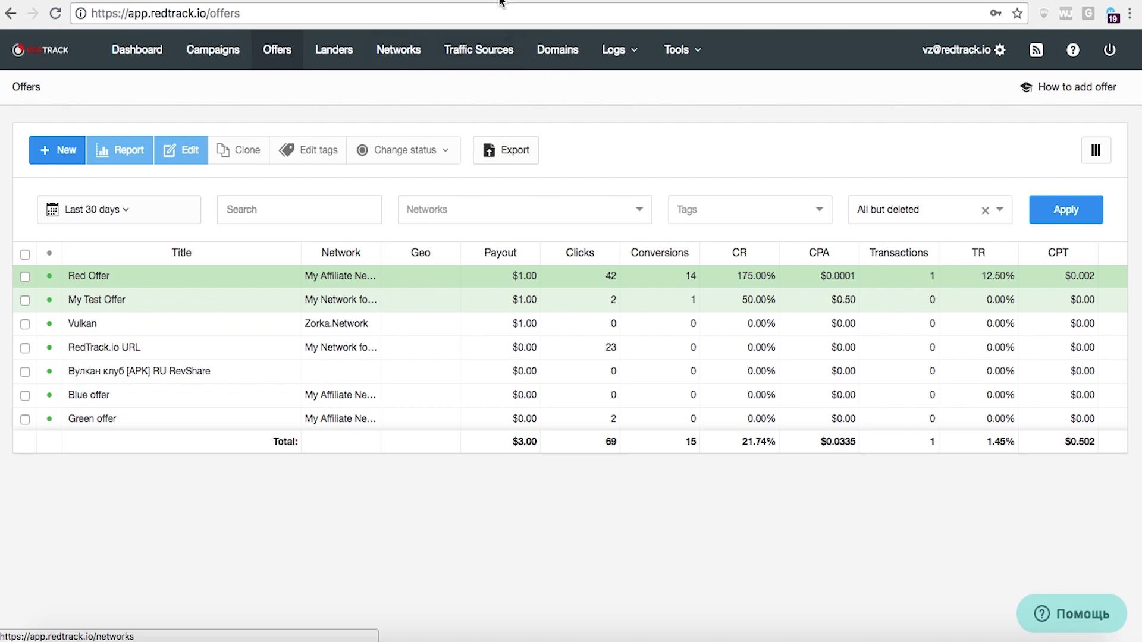
- Start a new campaign and name it "Vulkan for Zorka"
click(214, 52)
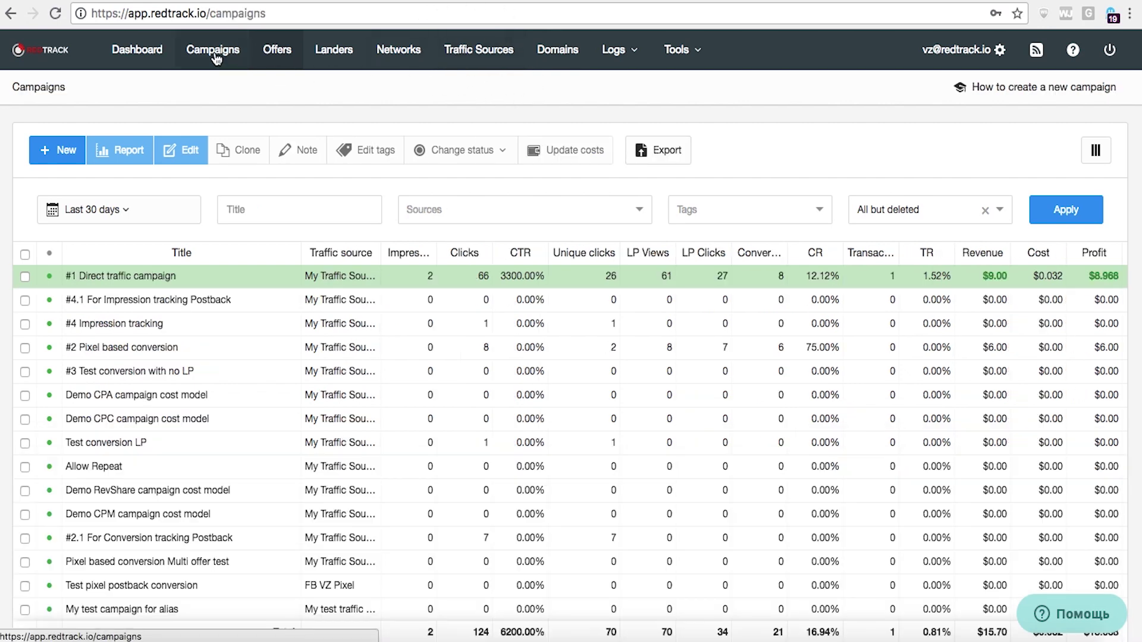
click(52, 149)
click(200, 204)
text(Vulkan for Zorka)
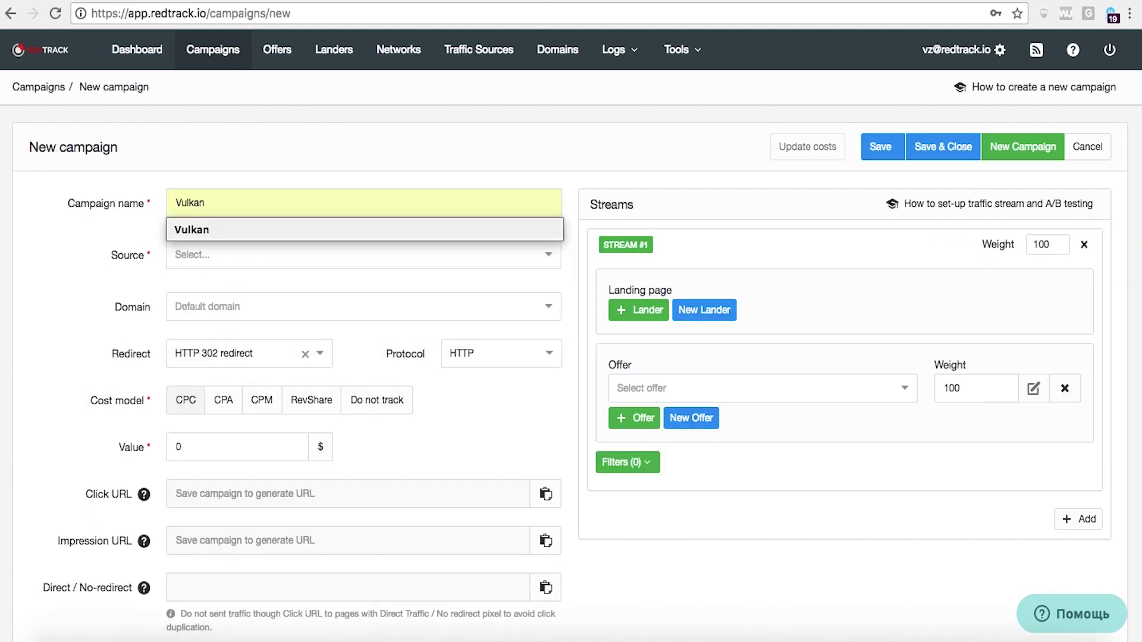
click(191, 230)
text(1)
text(or Zorka)
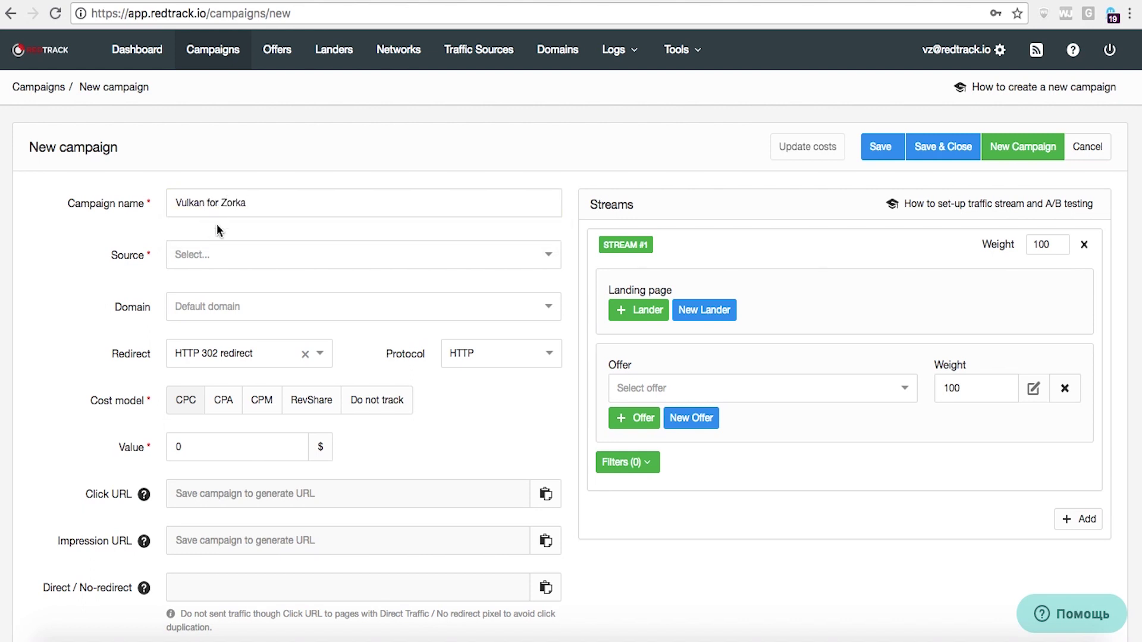
- Set the campaign's source to My Traffic Source and its CPC cost value to 0.96 $
click(210, 253)
click(213, 305)
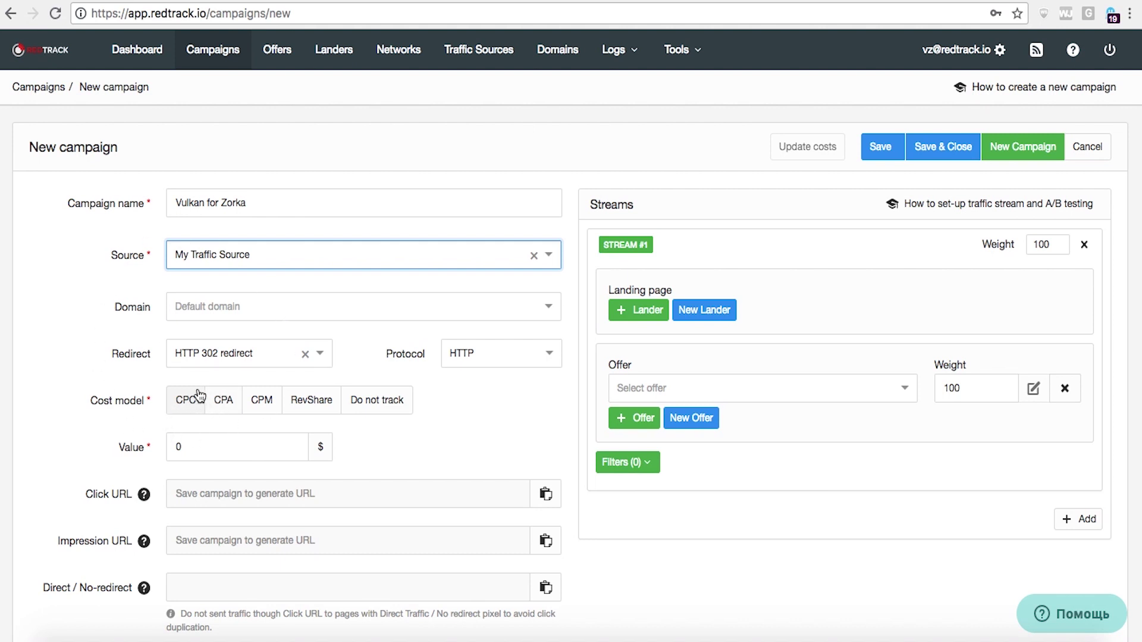
click(199, 452)
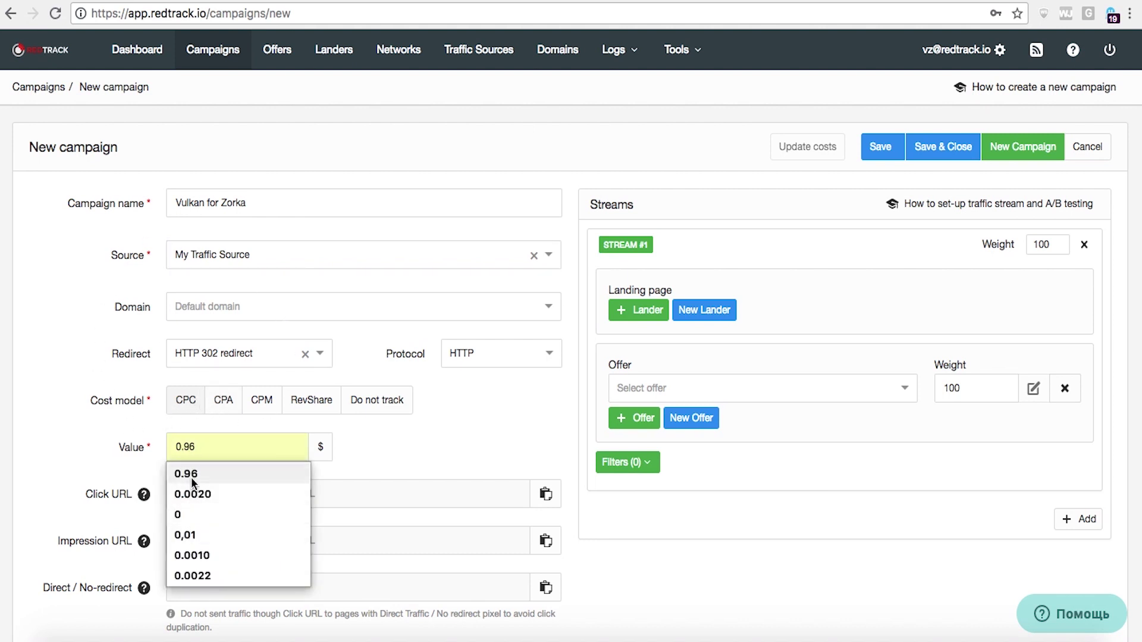
click(194, 475)
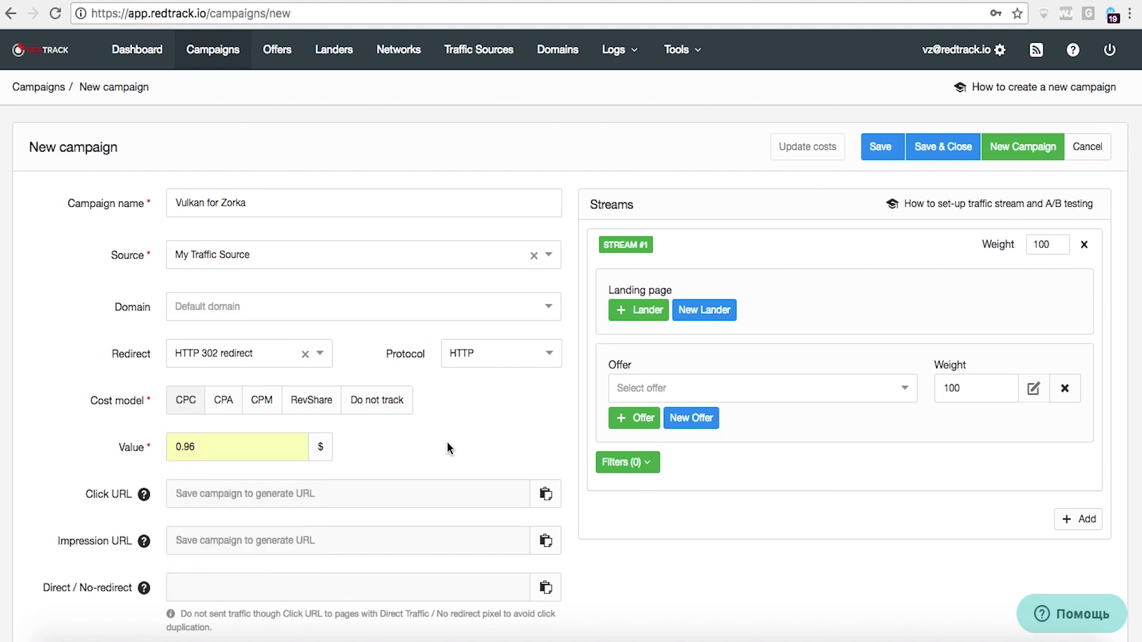
- Assign the offer Вулкан клуб [APK] RU RevShare to the campaign's first stream and save the campaign
click(657, 388)
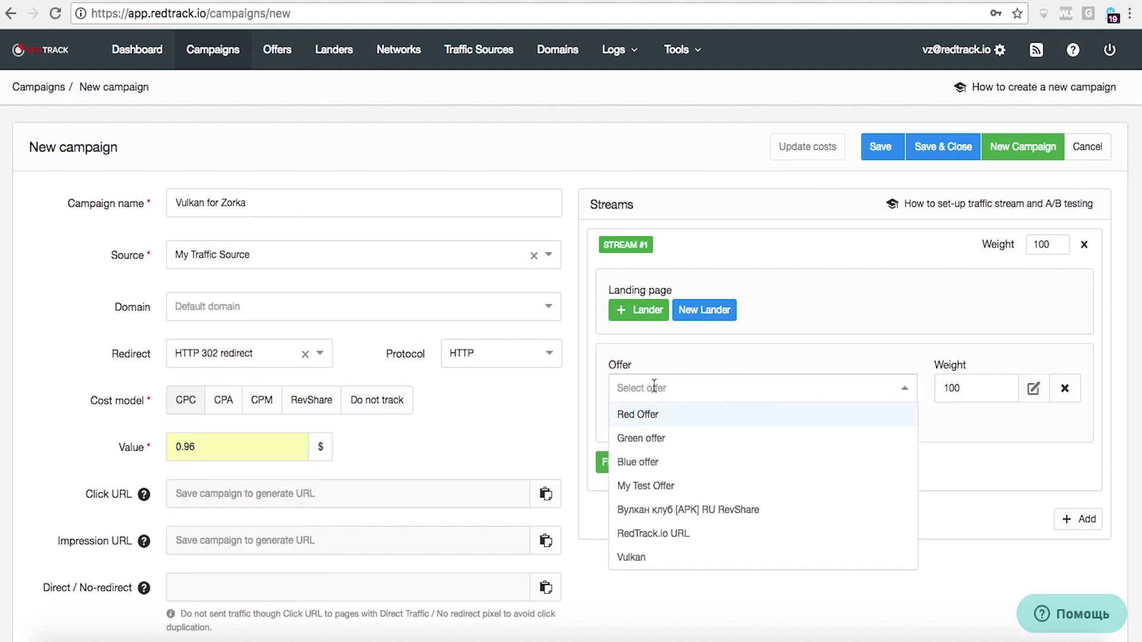
click(677, 509)
click(80, 351)
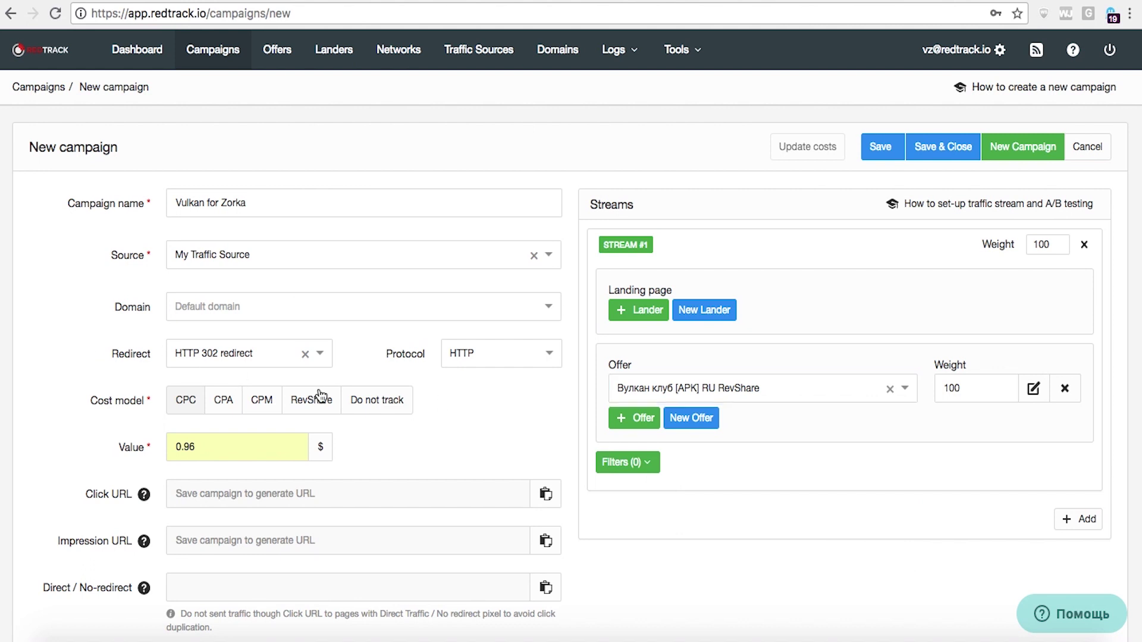
scroll(373, 416, down, 1)
scroll(374, 416, down, 4)
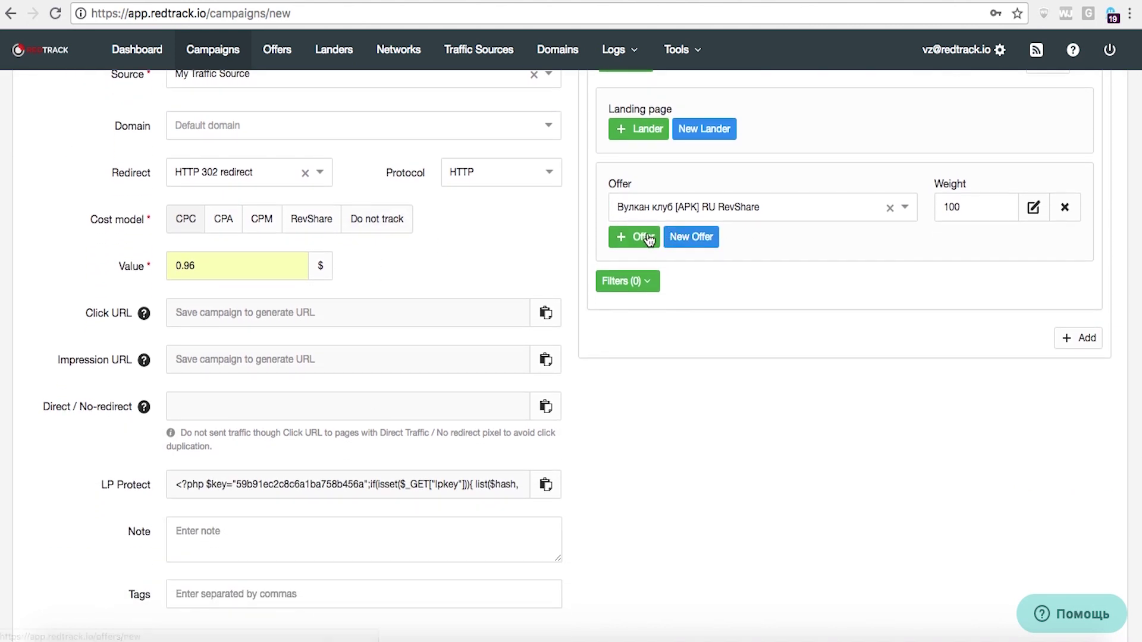
scroll(666, 362, up, 5)
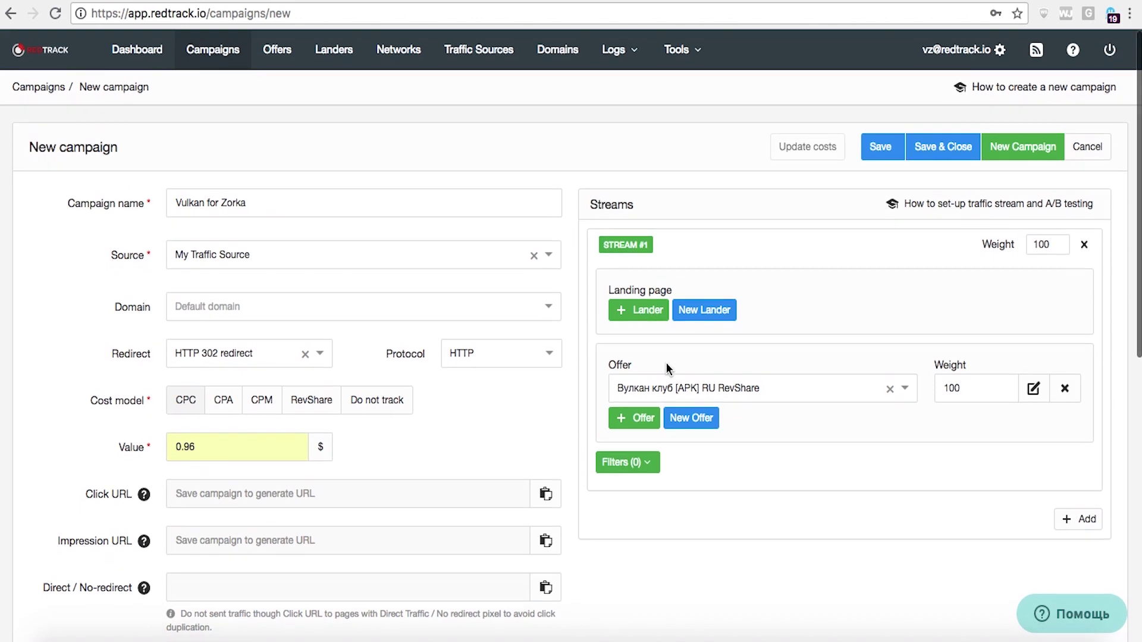
click(879, 148)
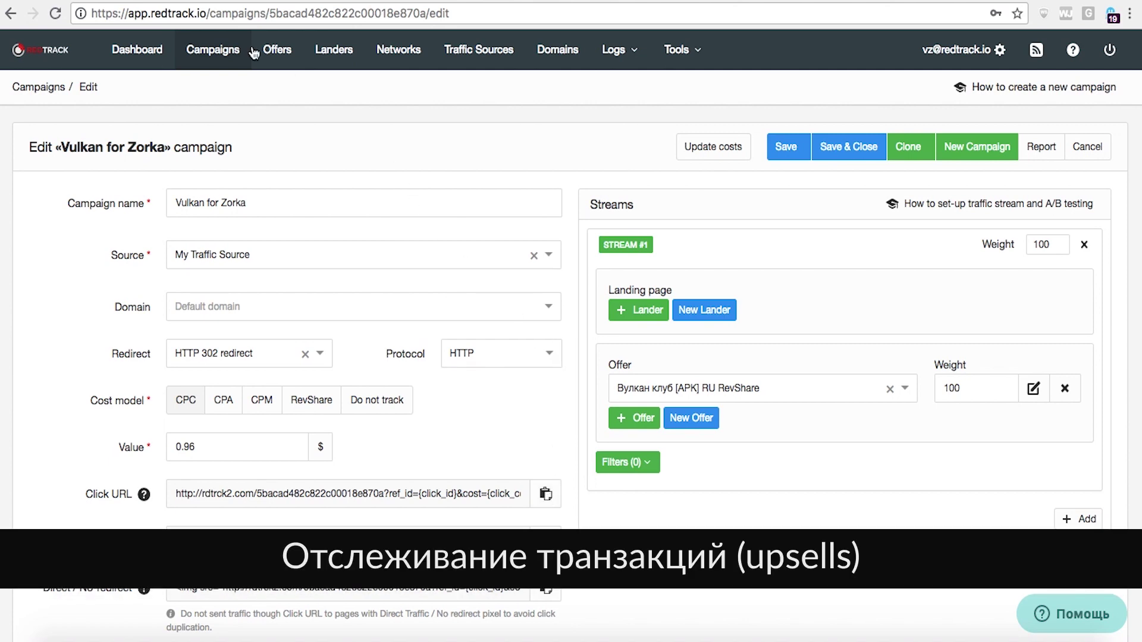
- Examine the conversion and transaction columns in the campaigns list
click(212, 53)
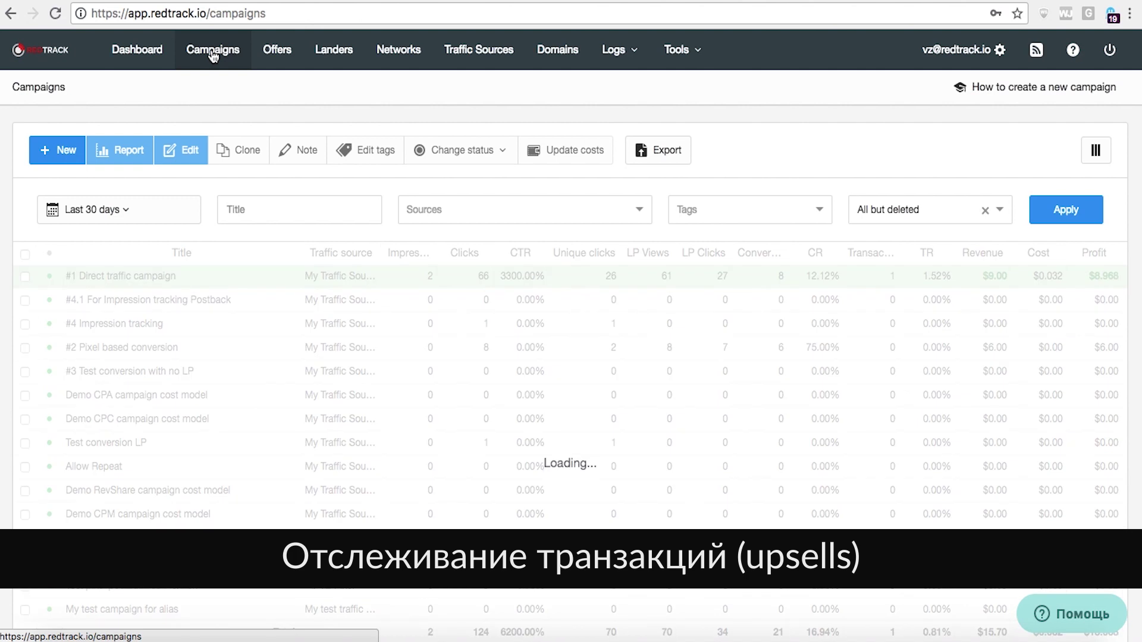
click(510, 278)
scroll(724, 314, right, 5)
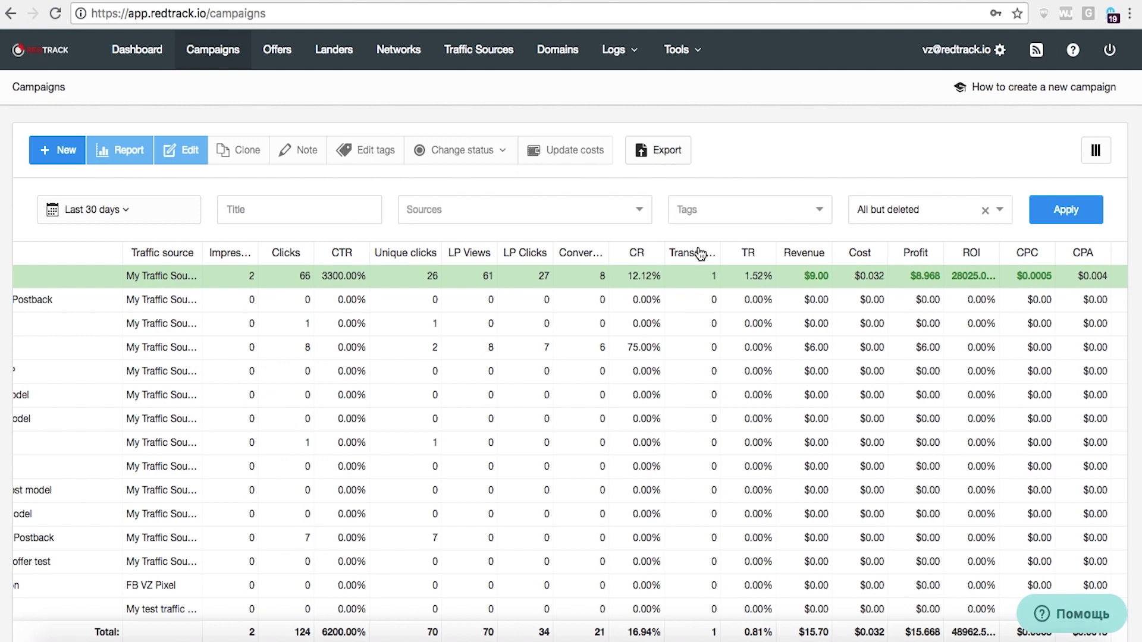
- In the conversion tracking settings, reset the post-back domain to the default rdtrck2.com
click(701, 54)
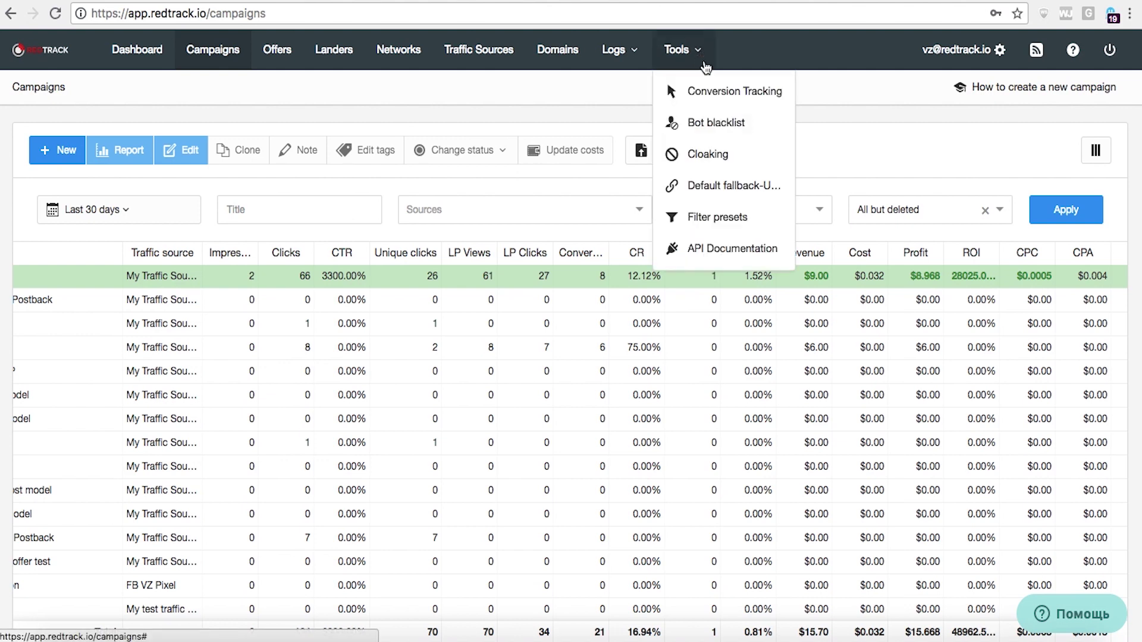
click(718, 90)
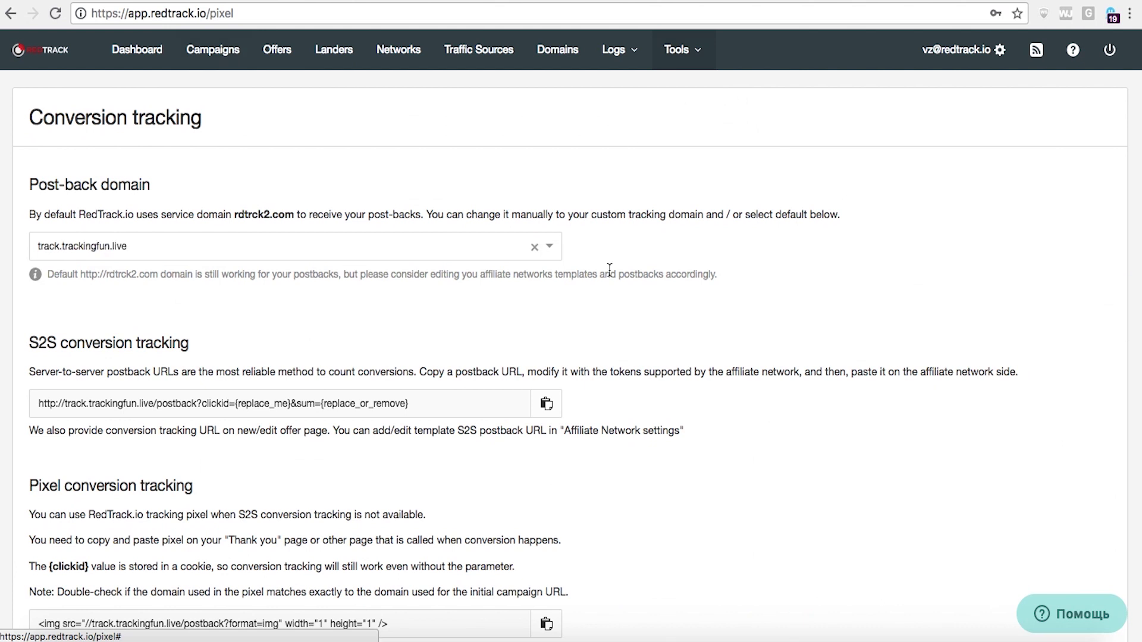
scroll(535, 268, down, 2)
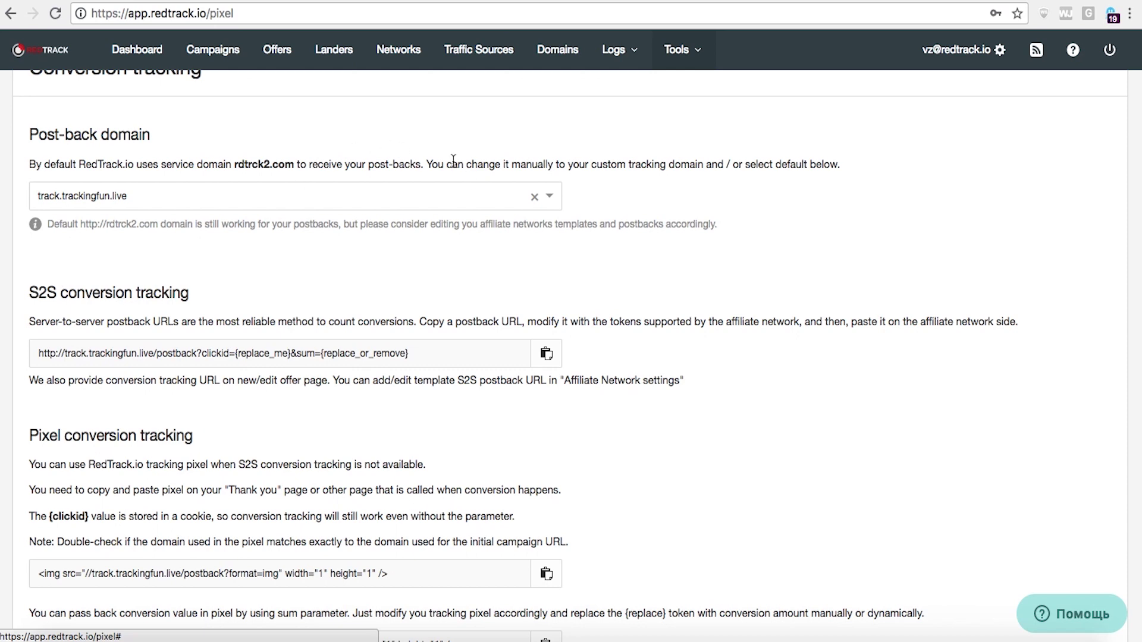
click(534, 197)
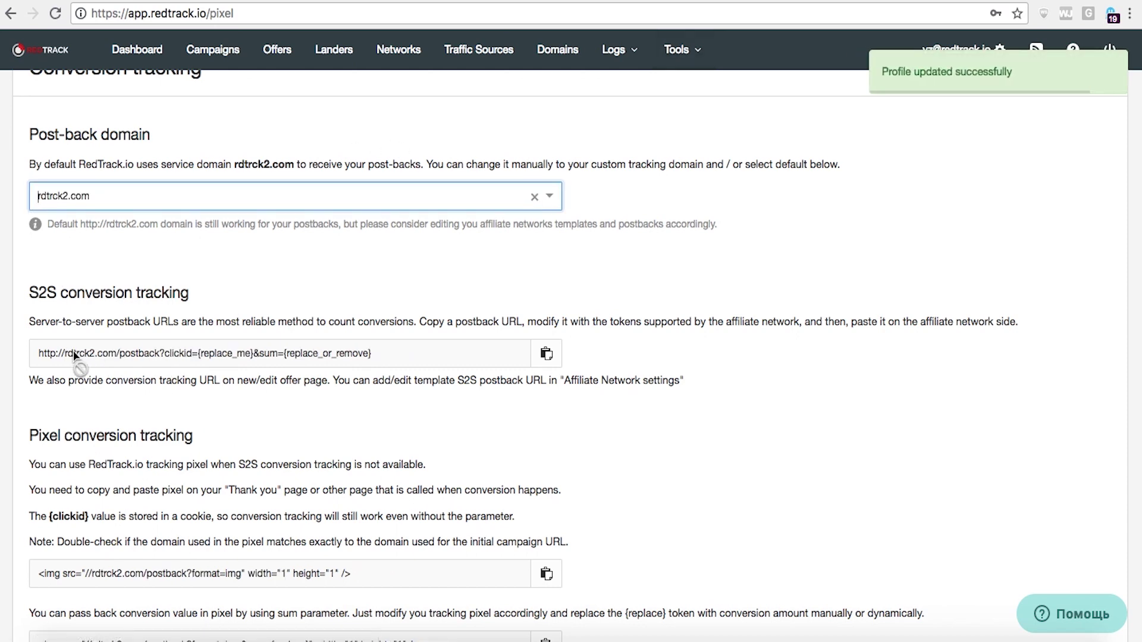
- Review the S2S, pixel and transaction postback URLs on the conversion tracking page
scroll(717, 474, down, 5)
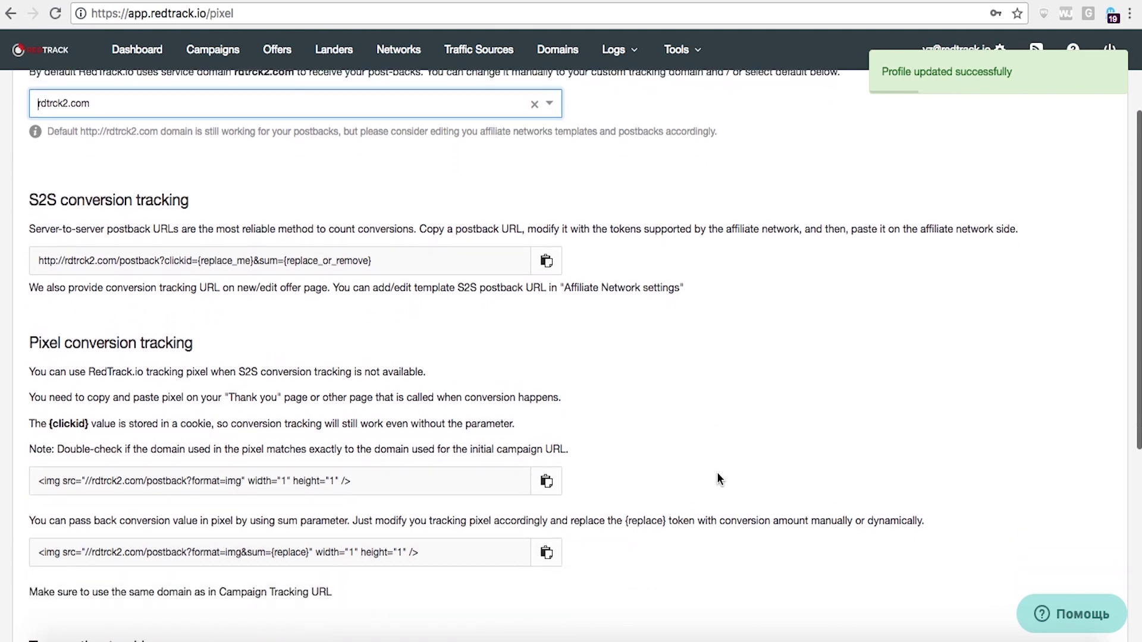
scroll(716, 472, down, 3)
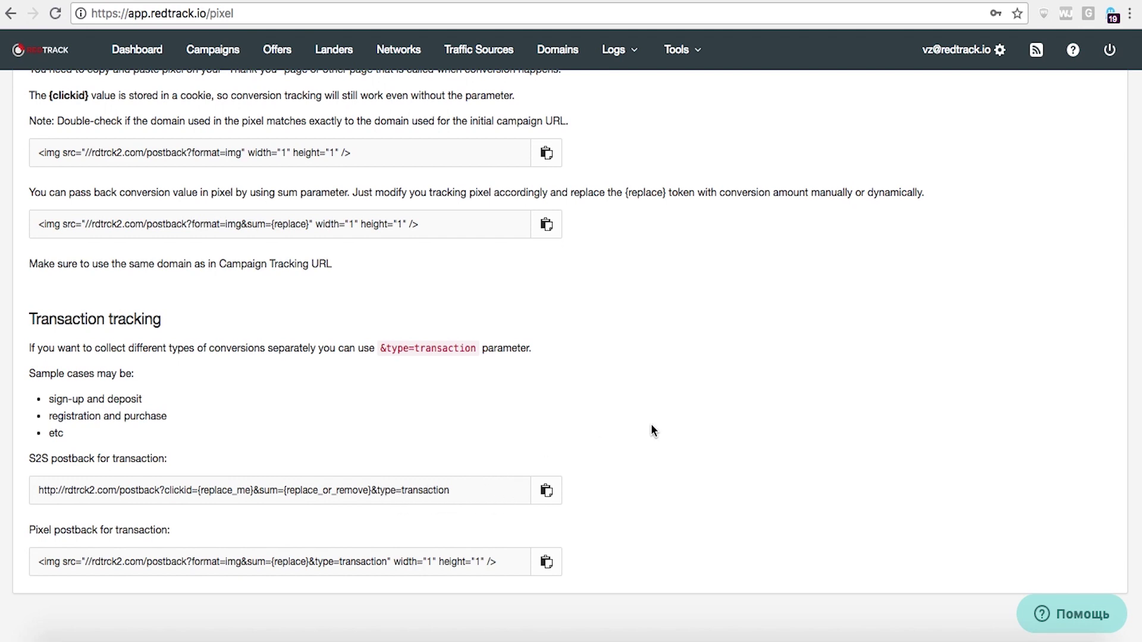
scroll(651, 423, up, 7)
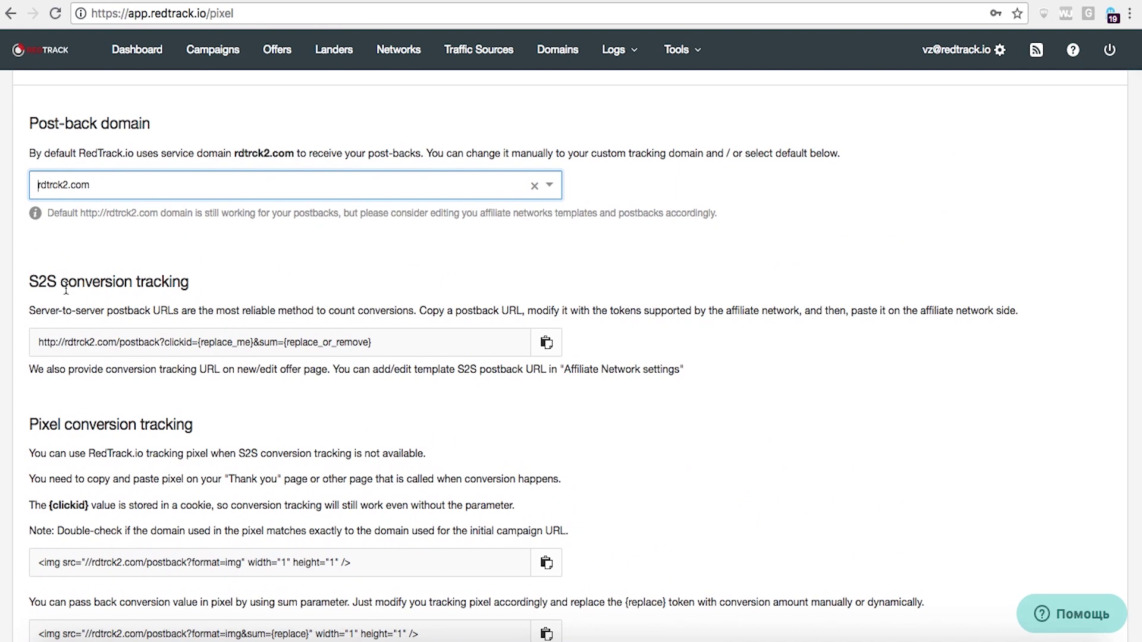
scroll(65, 290, down, 7)
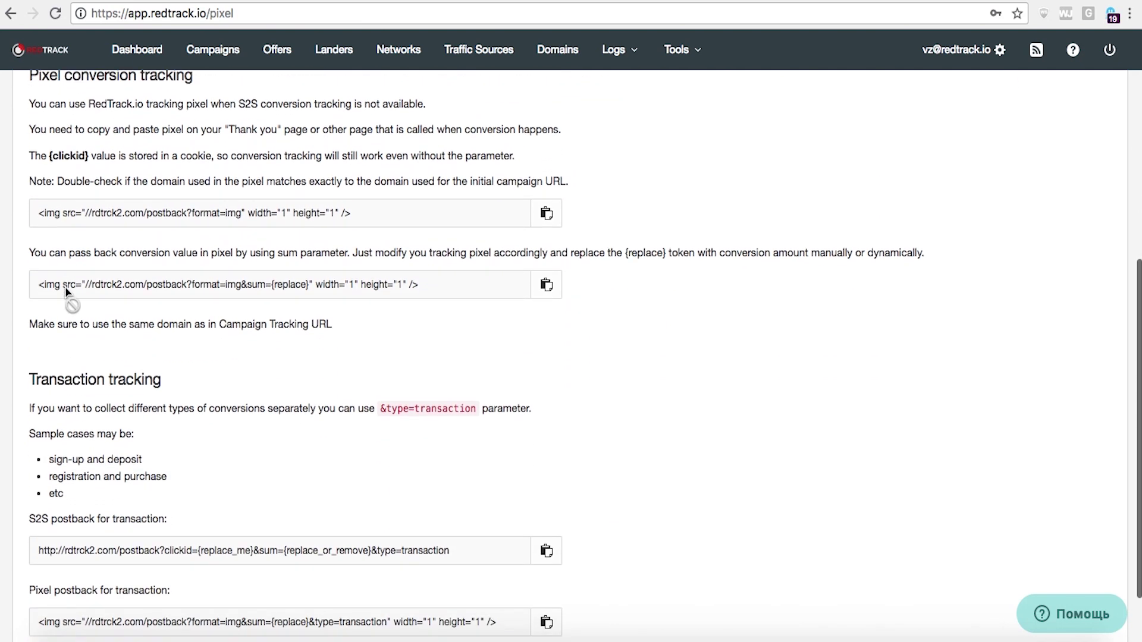
scroll(681, 272, up, 6)
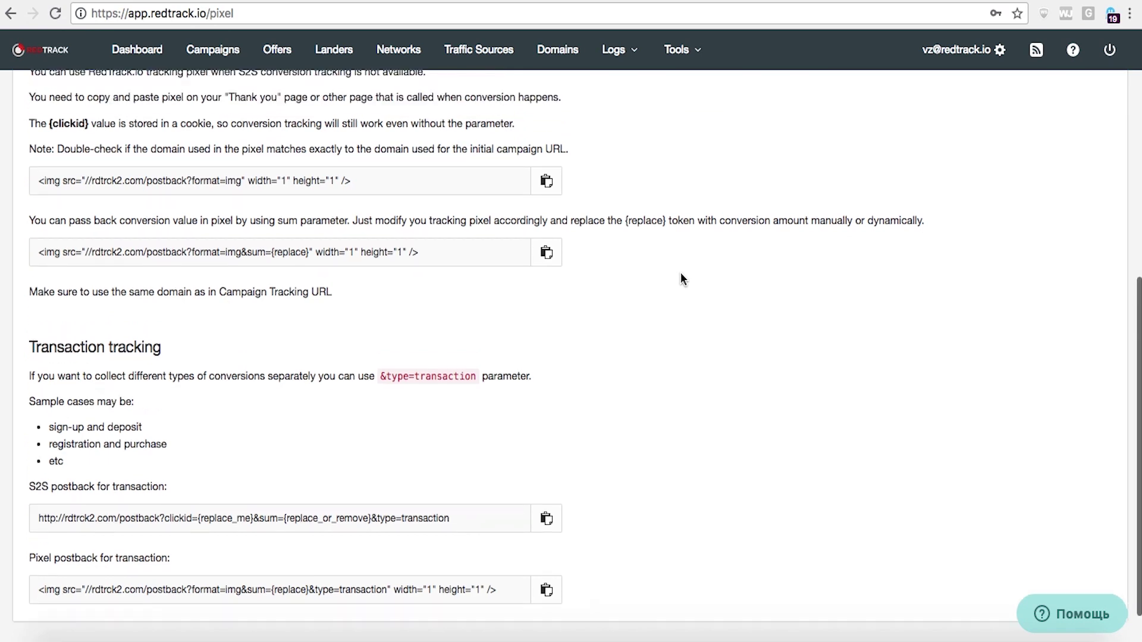
scroll(680, 274, up, 1)
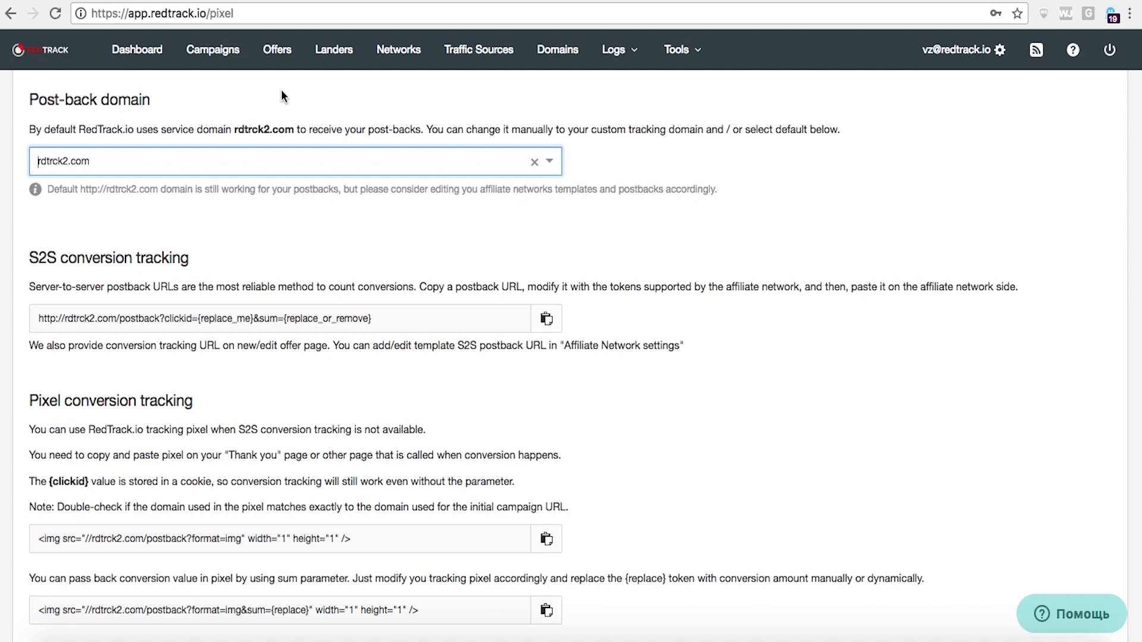
- Open the Vulkan offer of Zorka.Network for editing
click(278, 51)
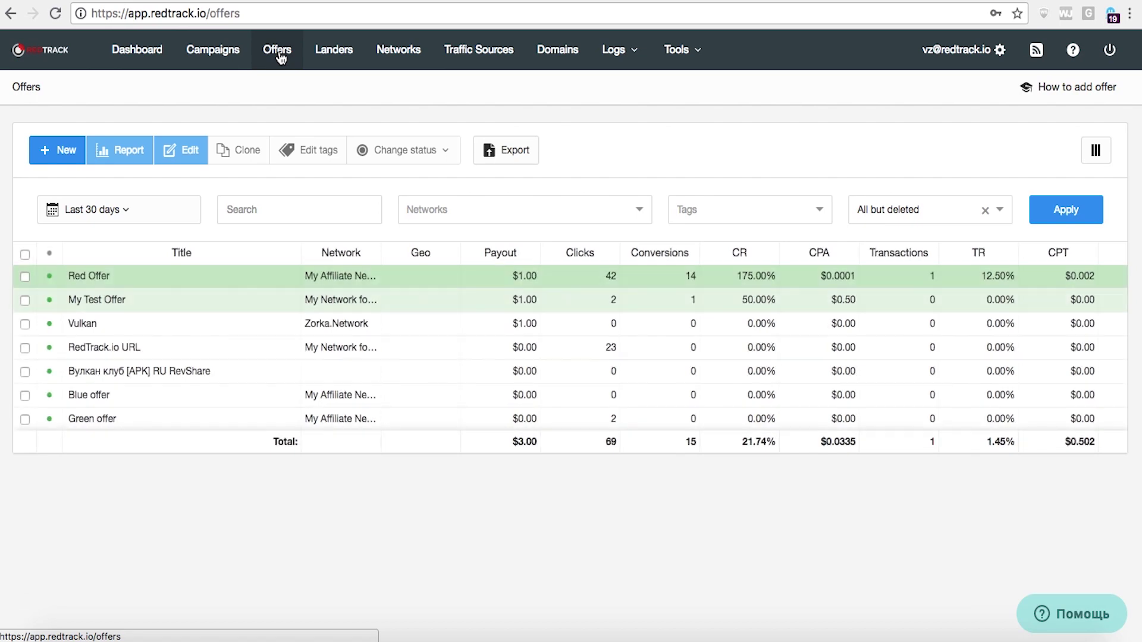
click(155, 368)
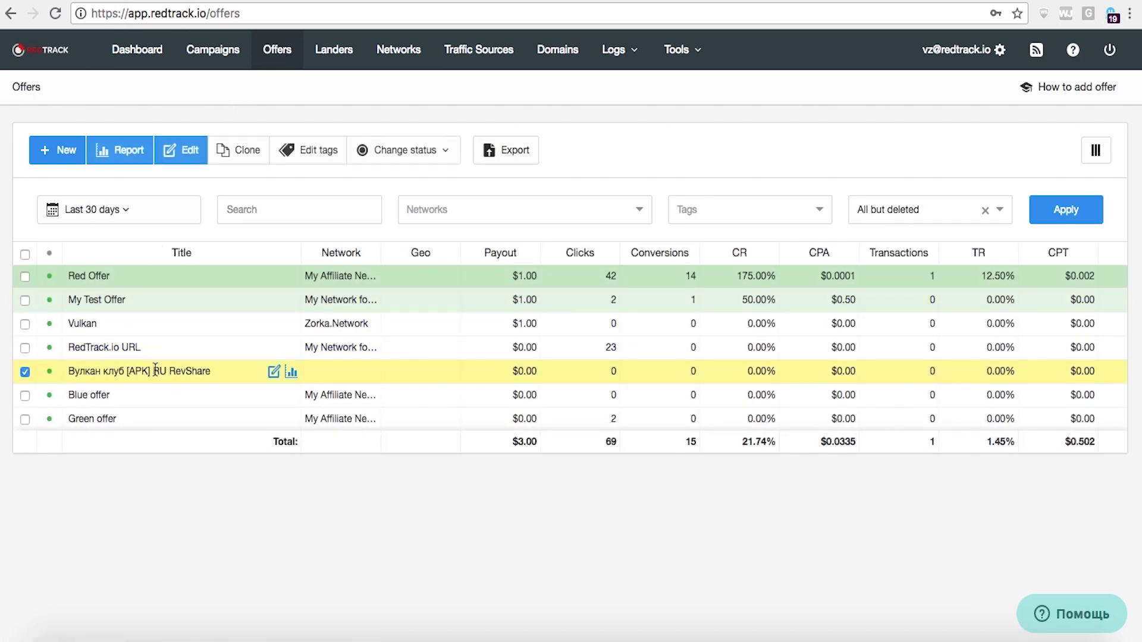
click(135, 326)
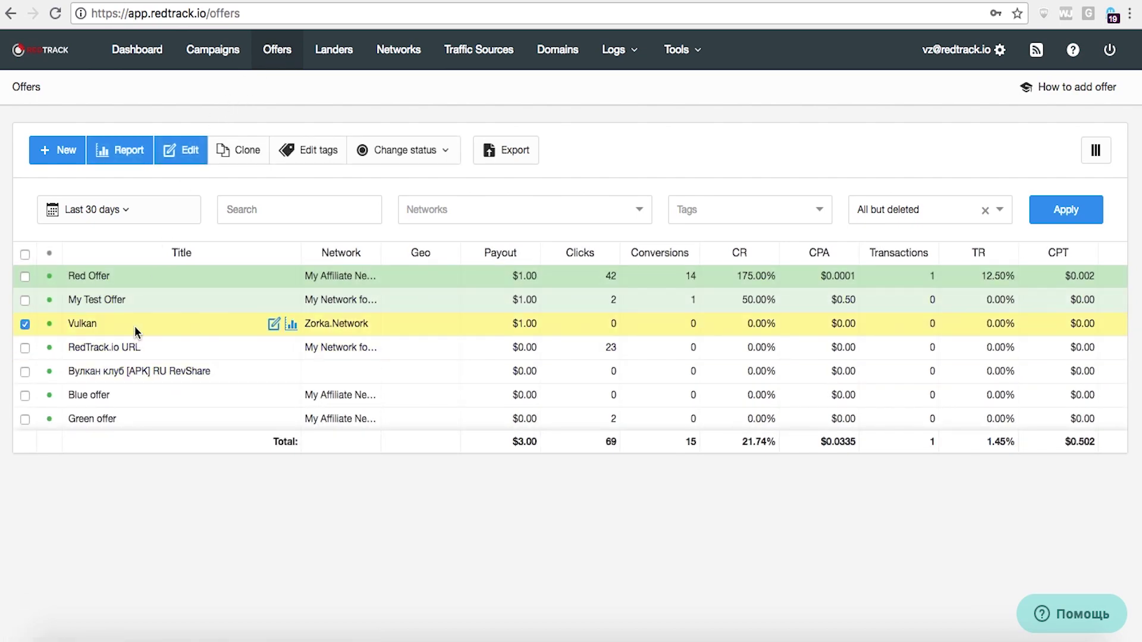
click(181, 150)
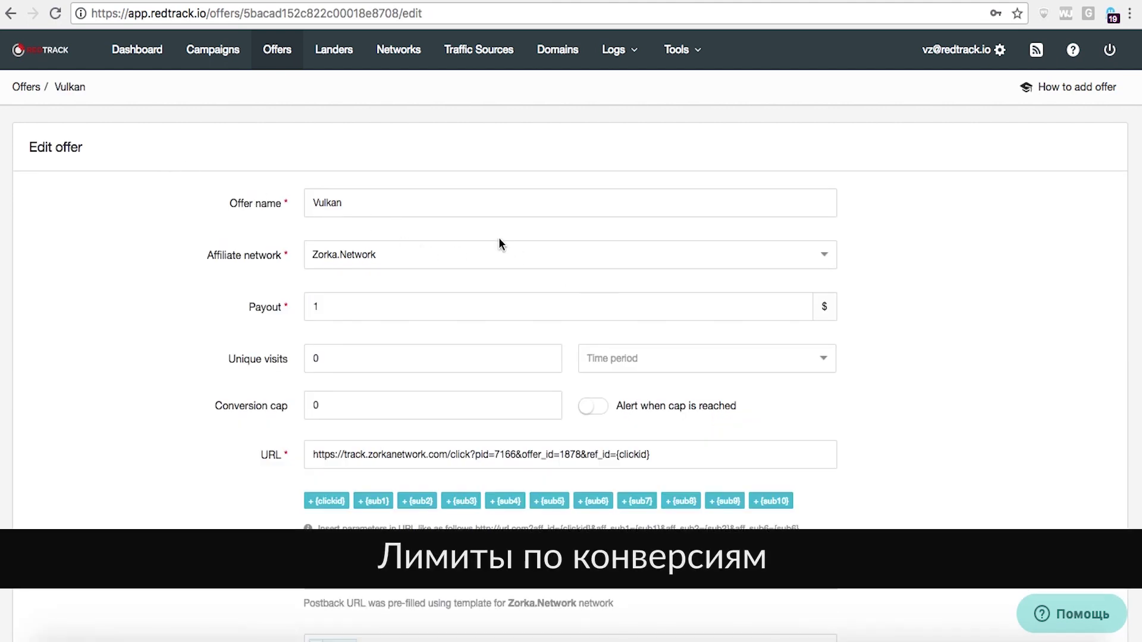
- Set the Vulkan offer's conversion cap to 25 and enable the alert when the cap is reached
click(333, 409)
key(BackSpace)
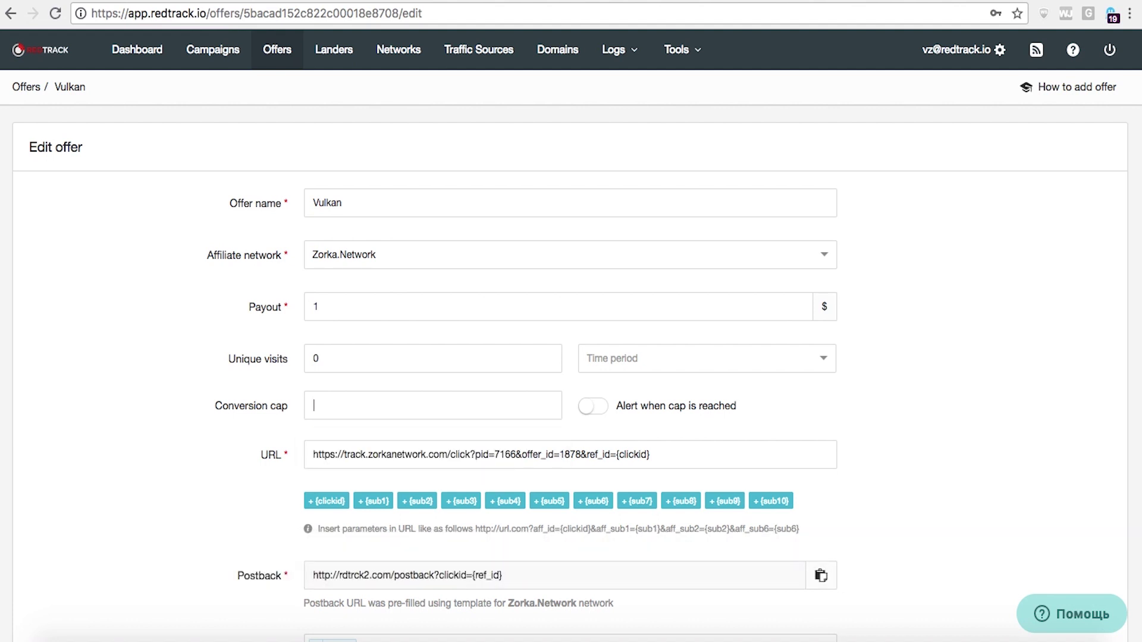
text(10)
key(BackSpace)
key(BackSpace)
text(25)
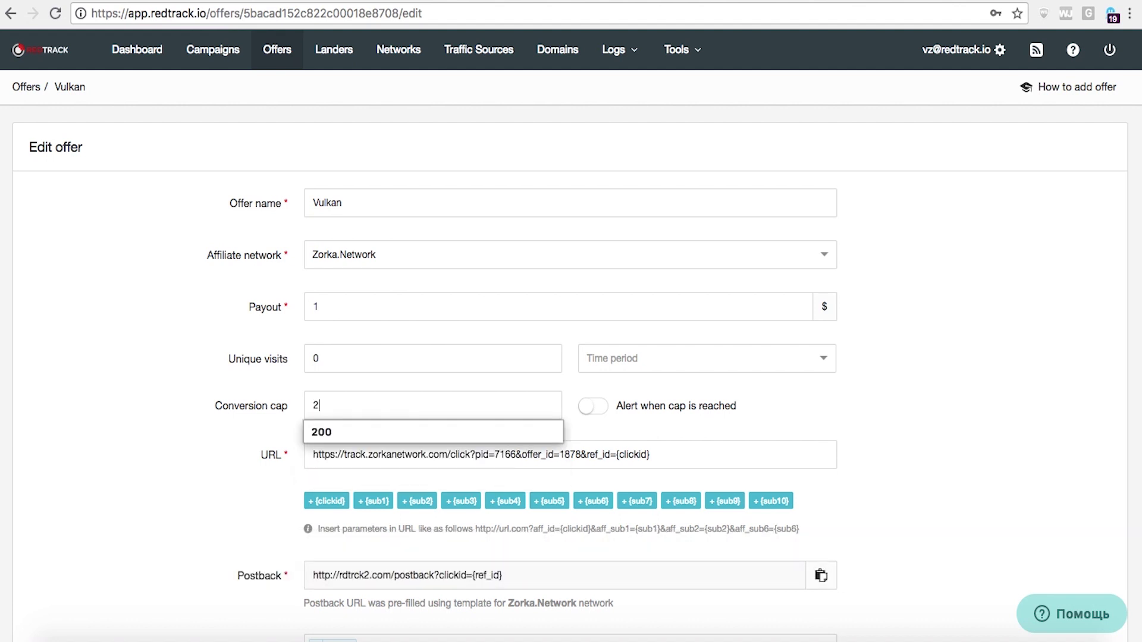
click(604, 407)
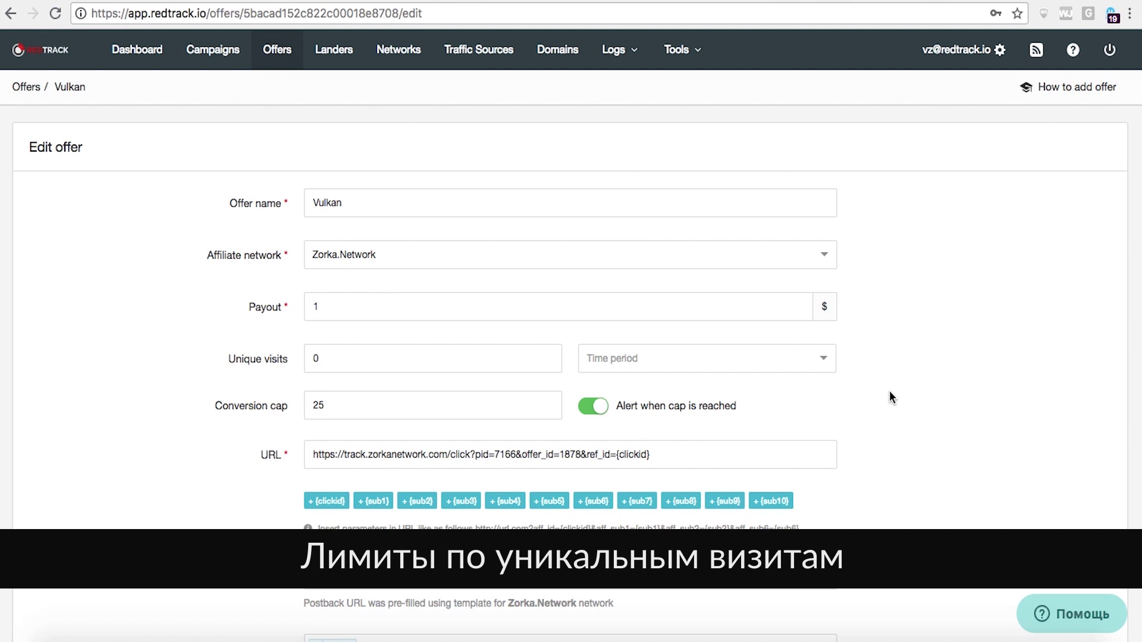
- Limit the Vulkan offer's unique visits to 1 with Day as the time period
click(401, 359)
key(BackSpace)
text(1)
click(923, 355)
click(671, 352)
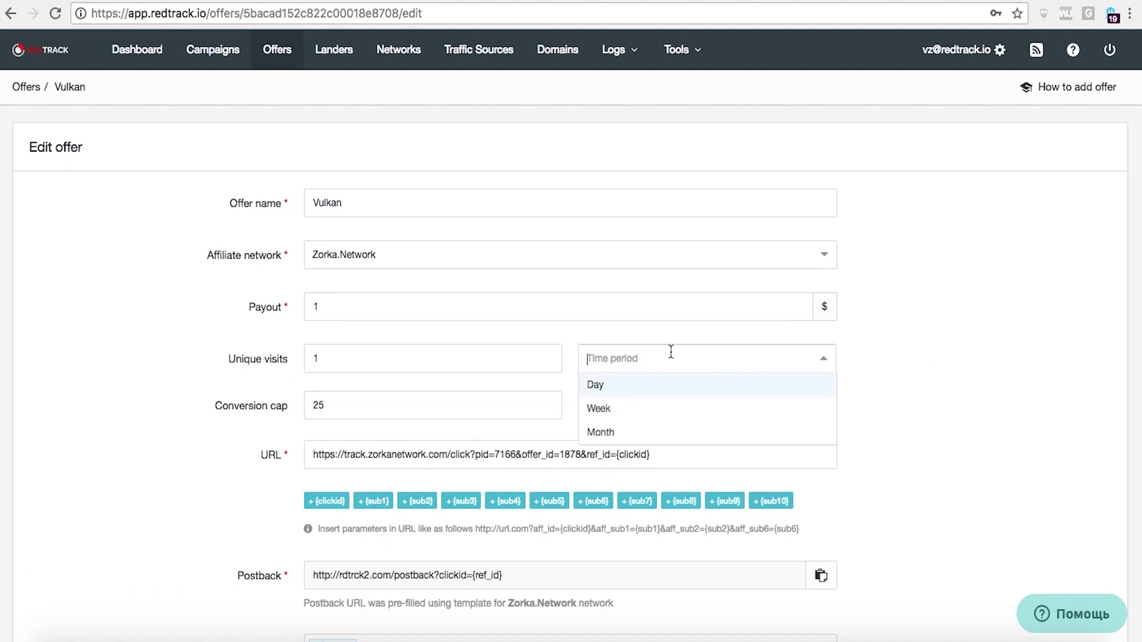
click(628, 388)
click(904, 391)
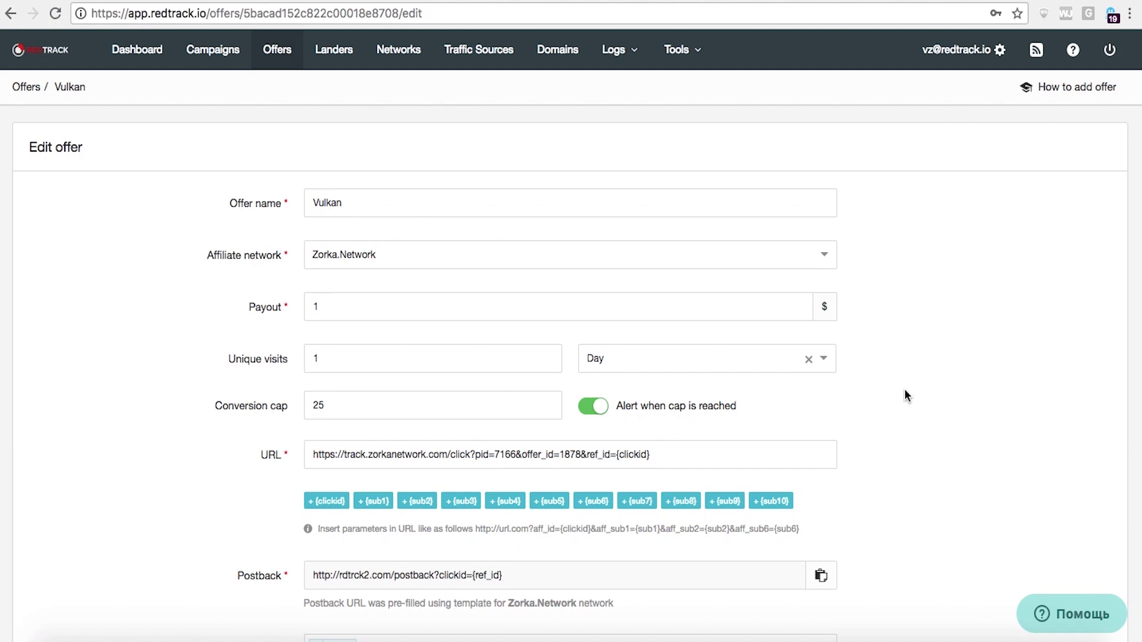
- Open the "Vulkan for Zorka" campaign from the campaigns list for editing
click(202, 61)
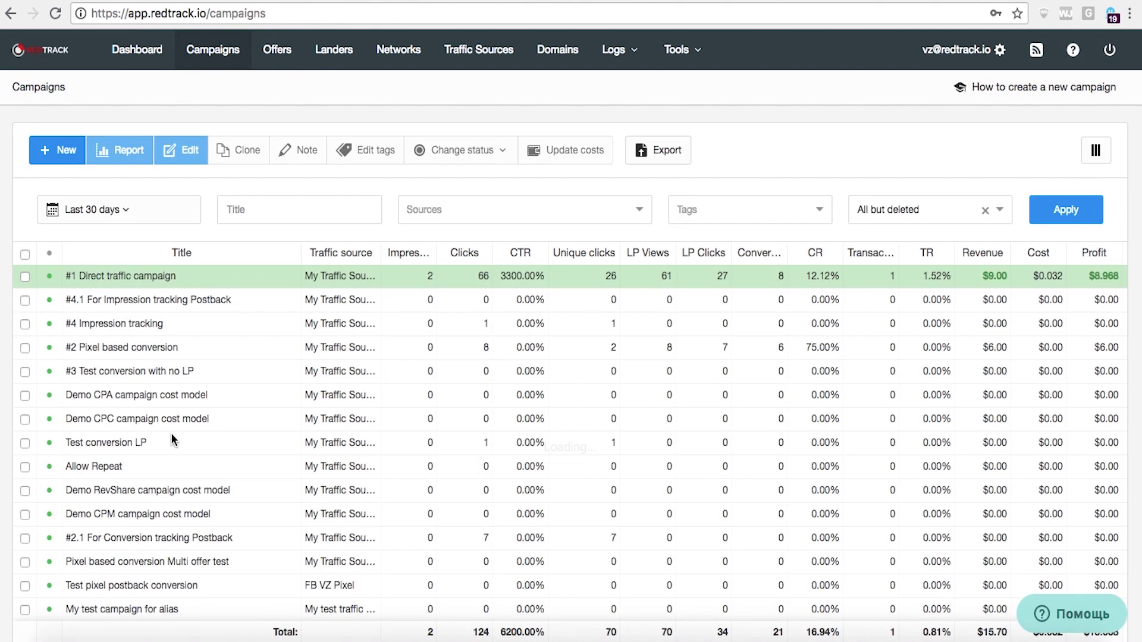
scroll(170, 433, down, 4)
click(149, 608)
click(257, 608)
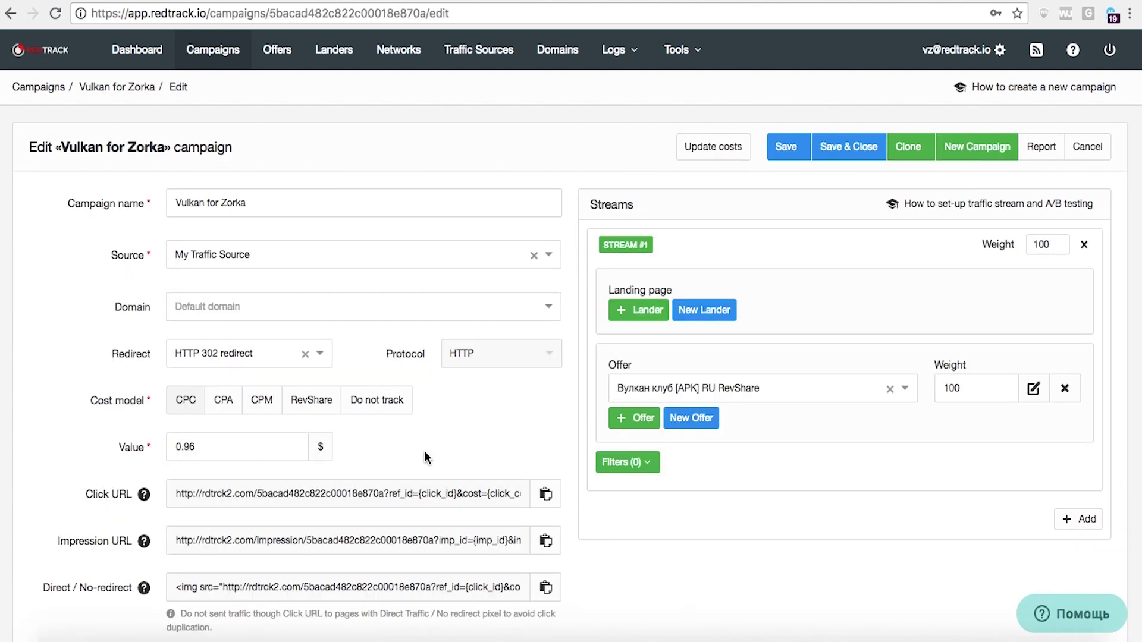
- Add Vulkan and Red Offer as the second and third offers in the campaign's first stream
click(630, 417)
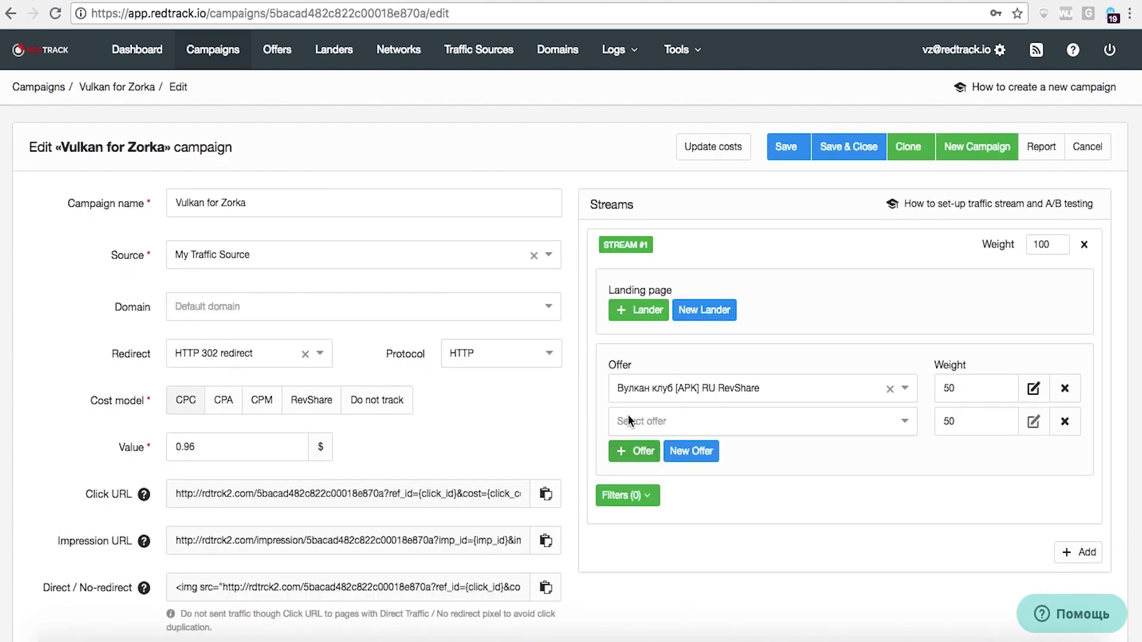
click(642, 422)
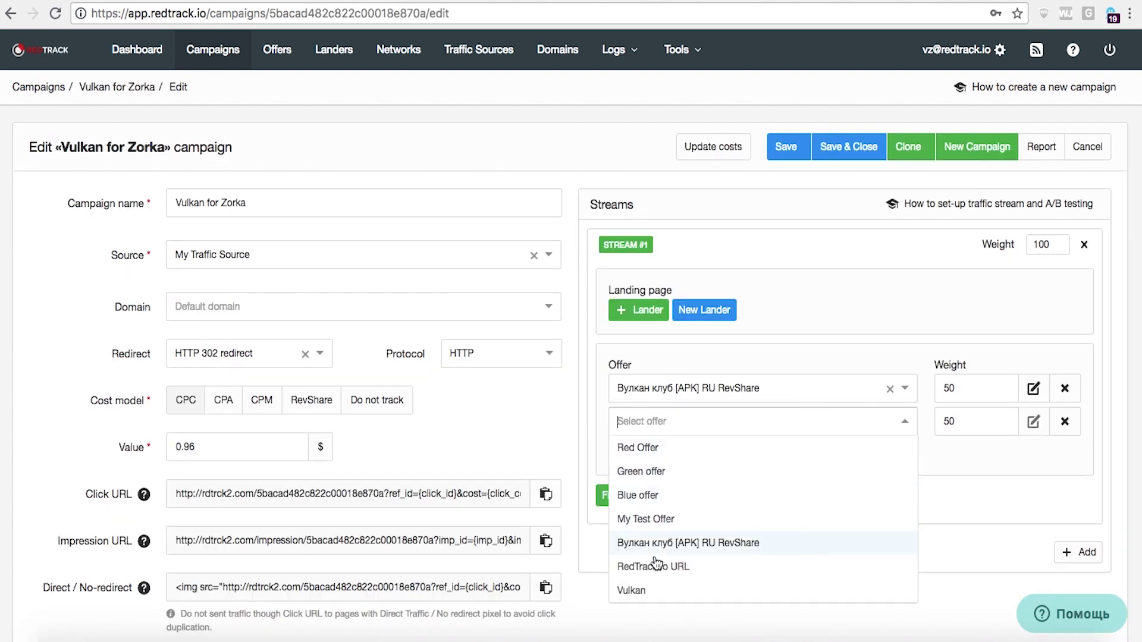
click(657, 594)
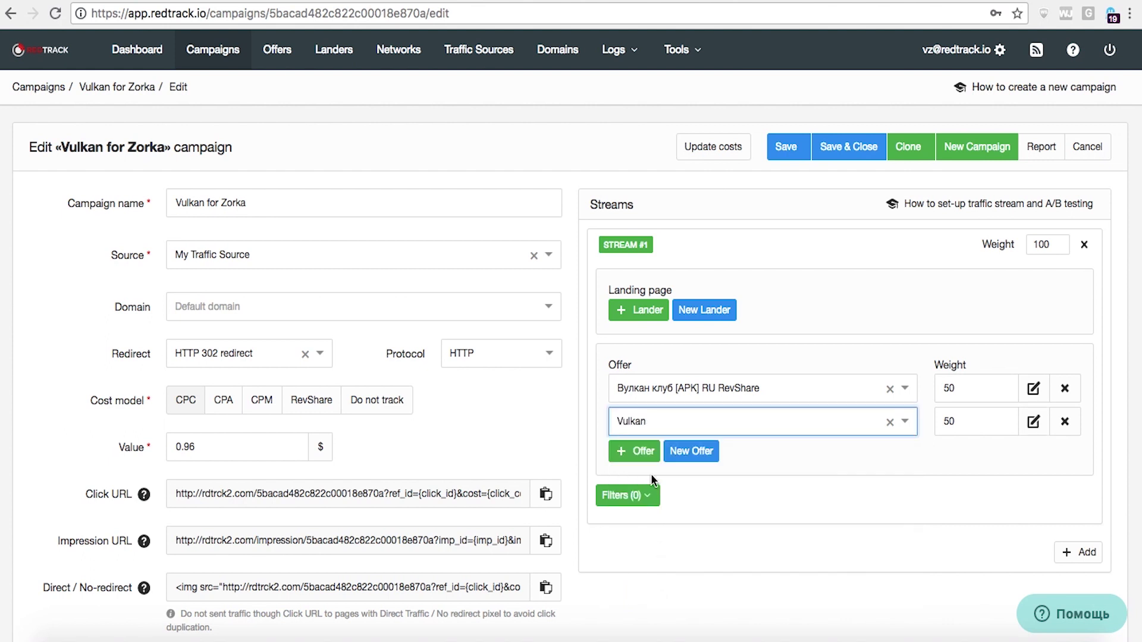
click(641, 455)
click(641, 455)
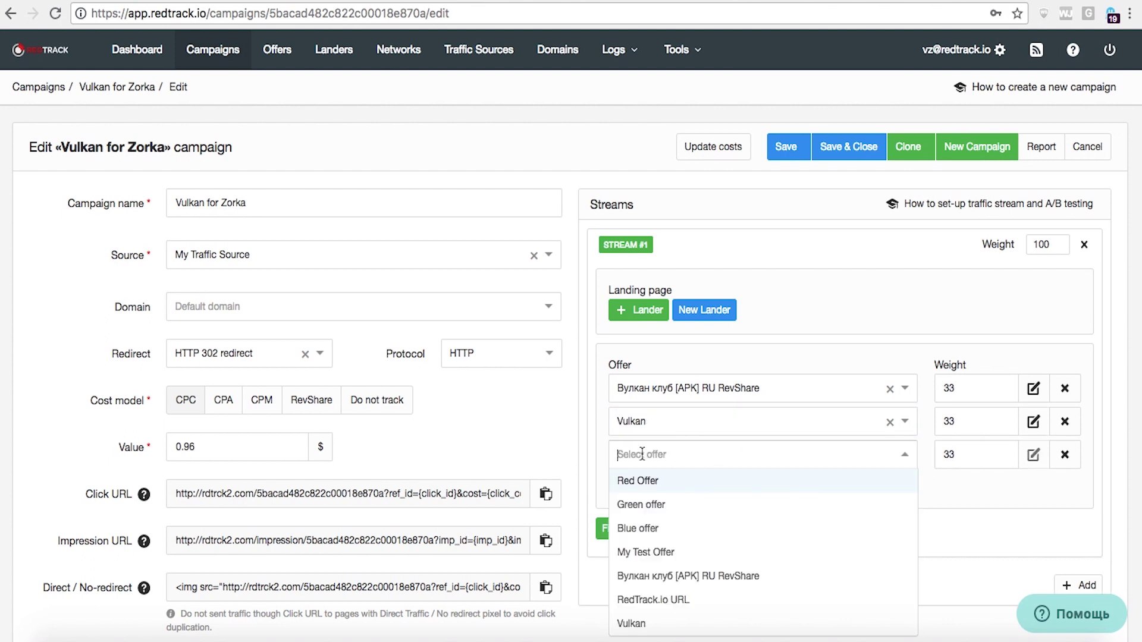
click(641, 476)
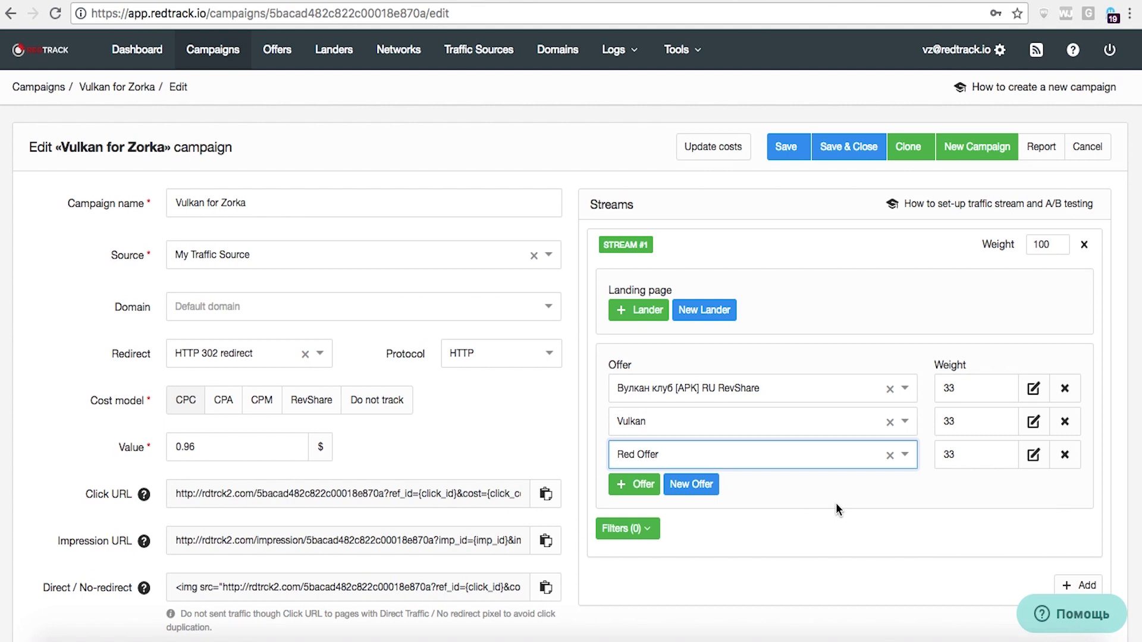
- Set the Vulkan offer's weight in the stream to 10000
click(947, 421)
key(BackSpace)
key(BackSpace)
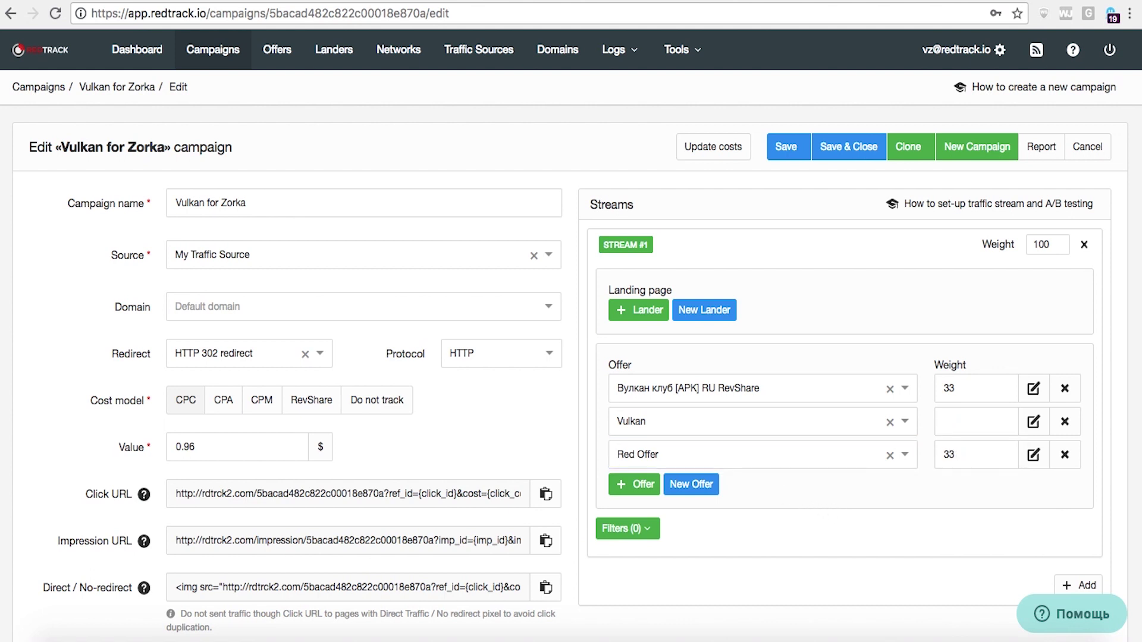
text(10000)
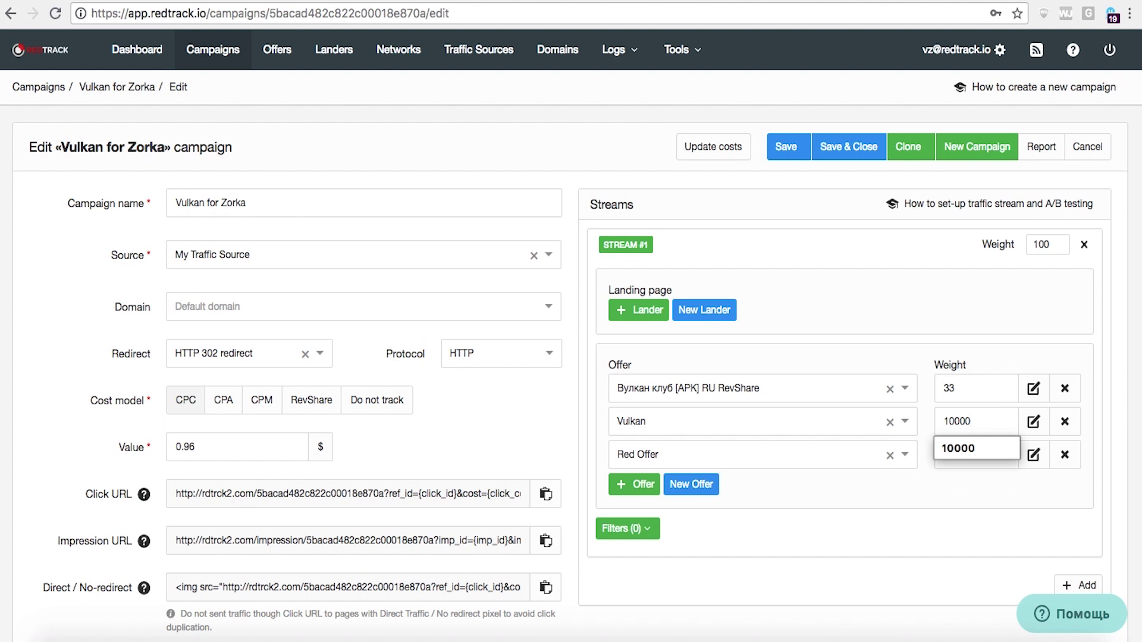
- Set the weights of the Вулкан клуб [APK] RU RevShare and Red Offer offers in the first stream to 1 each
click(966, 448)
click(965, 388)
key(BackSpace)
key(BackSpace)
text(1)
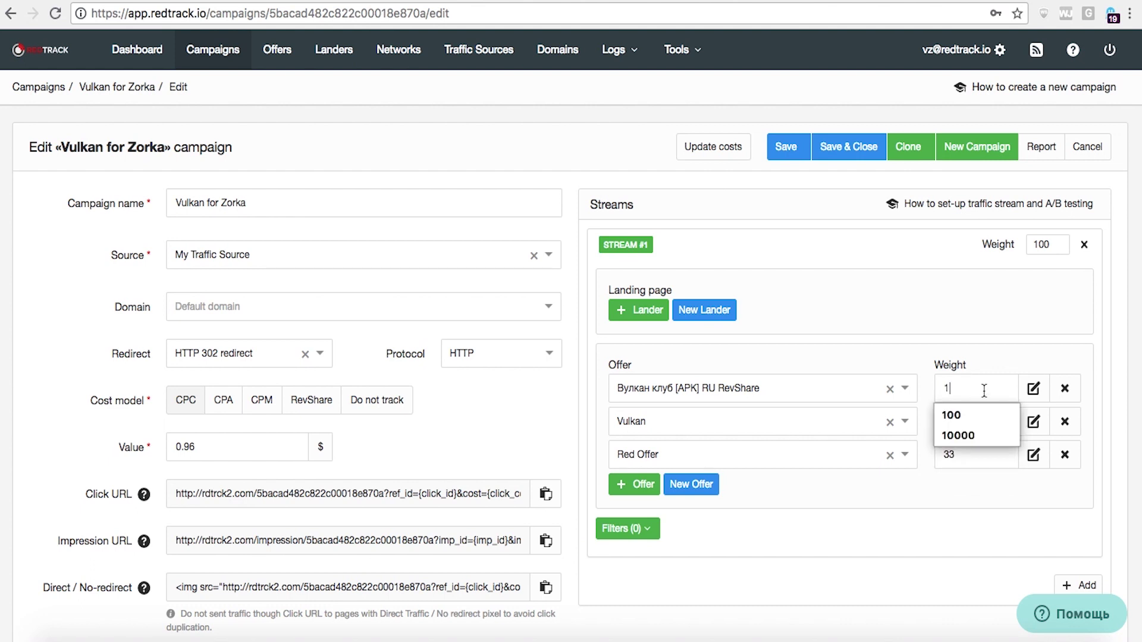
click(977, 458)
key(BackSpace)
key(BackSpace)
text(1)
click(890, 553)
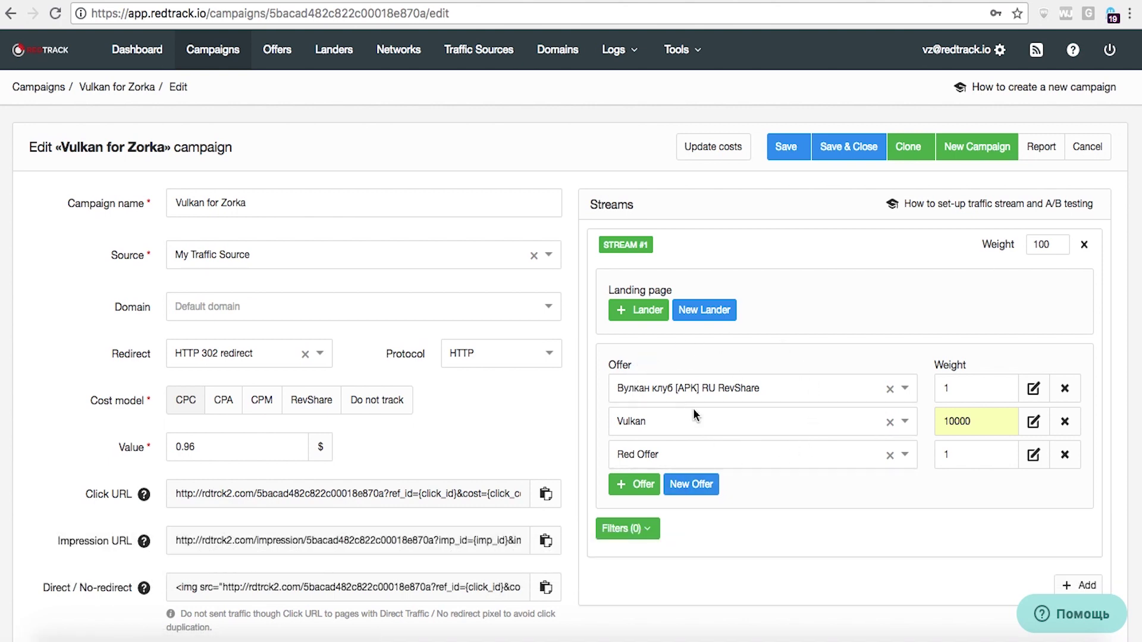
- Add a second stream to the campaign and choose Vulkan as its offer
scroll(689, 370, down, 2)
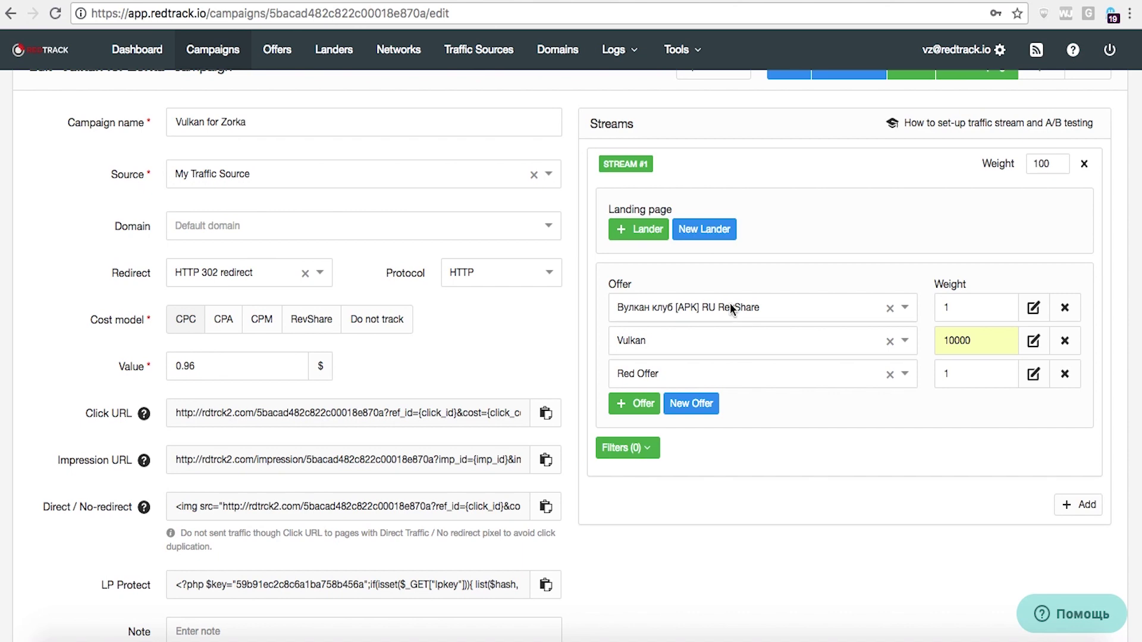
click(1079, 508)
scroll(795, 558, down, 5)
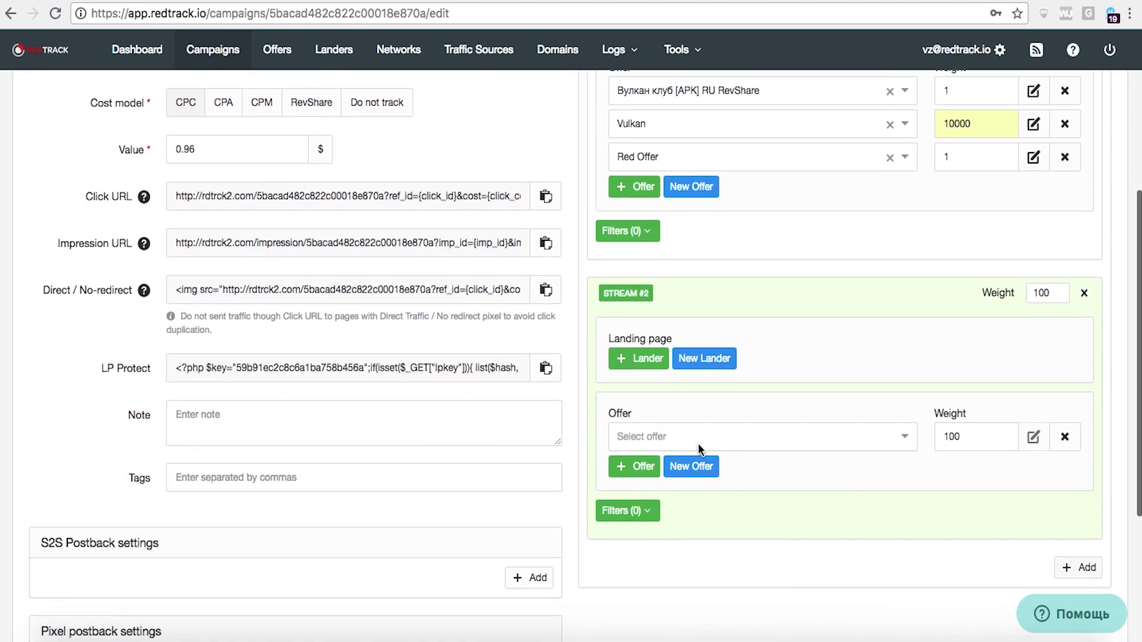
click(698, 443)
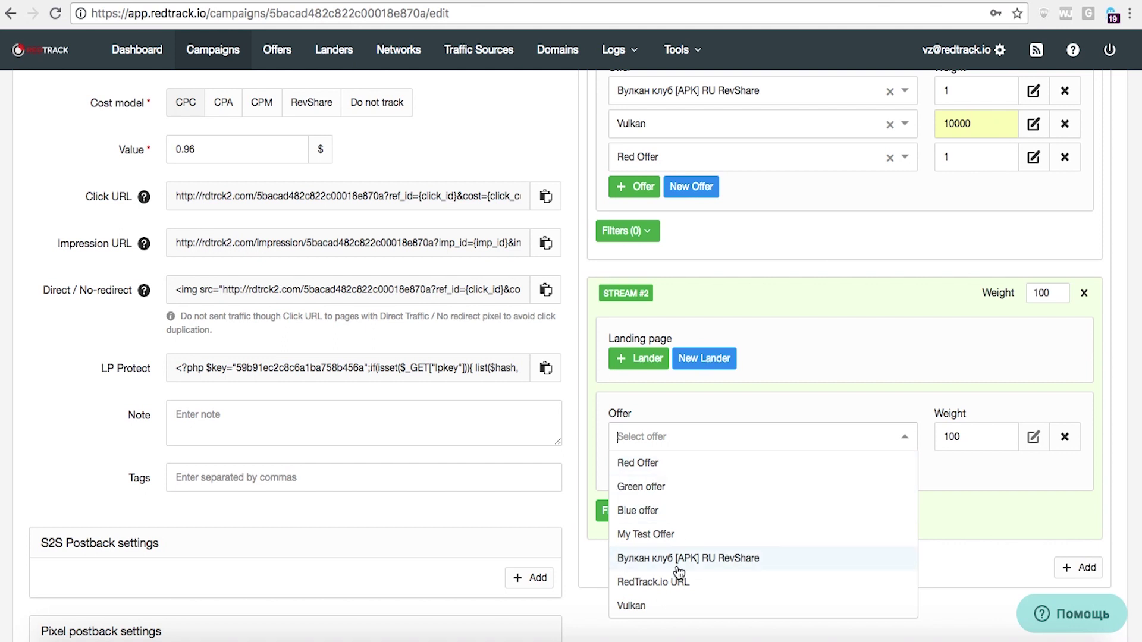
click(669, 605)
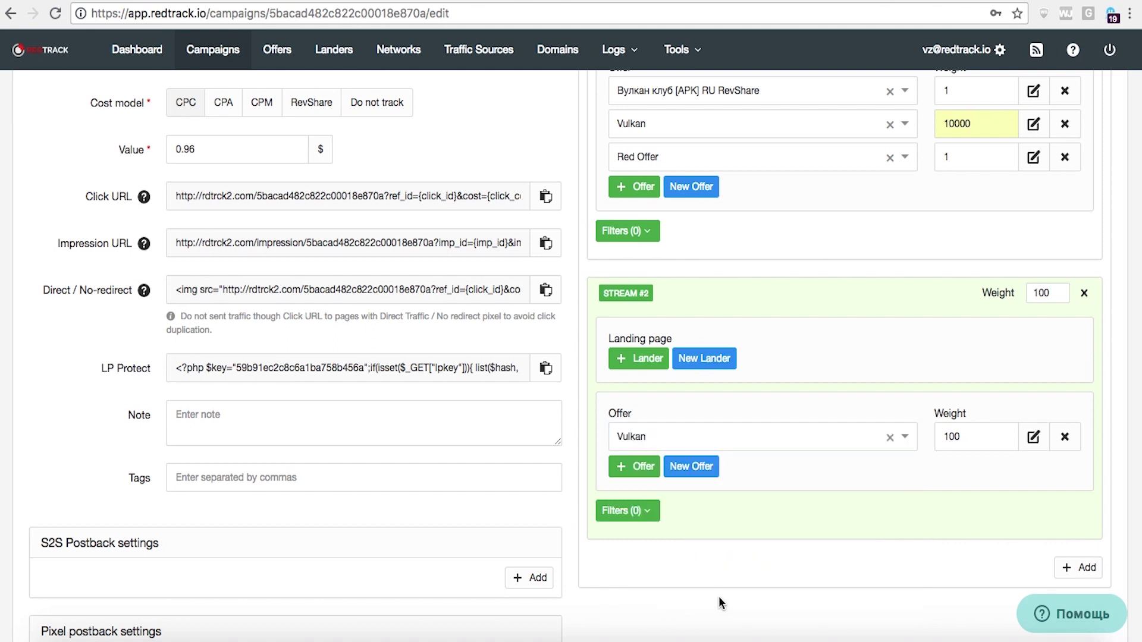
- Add a Countries filter to the first stream that includes Russian Federation
scroll(718, 597, up, 3)
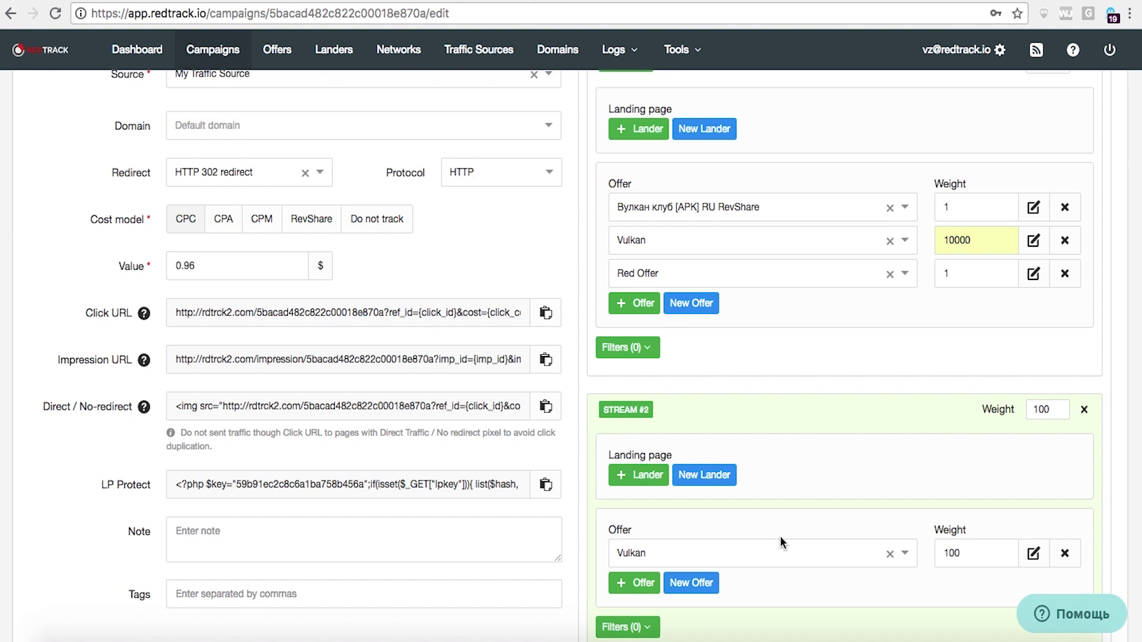
click(649, 353)
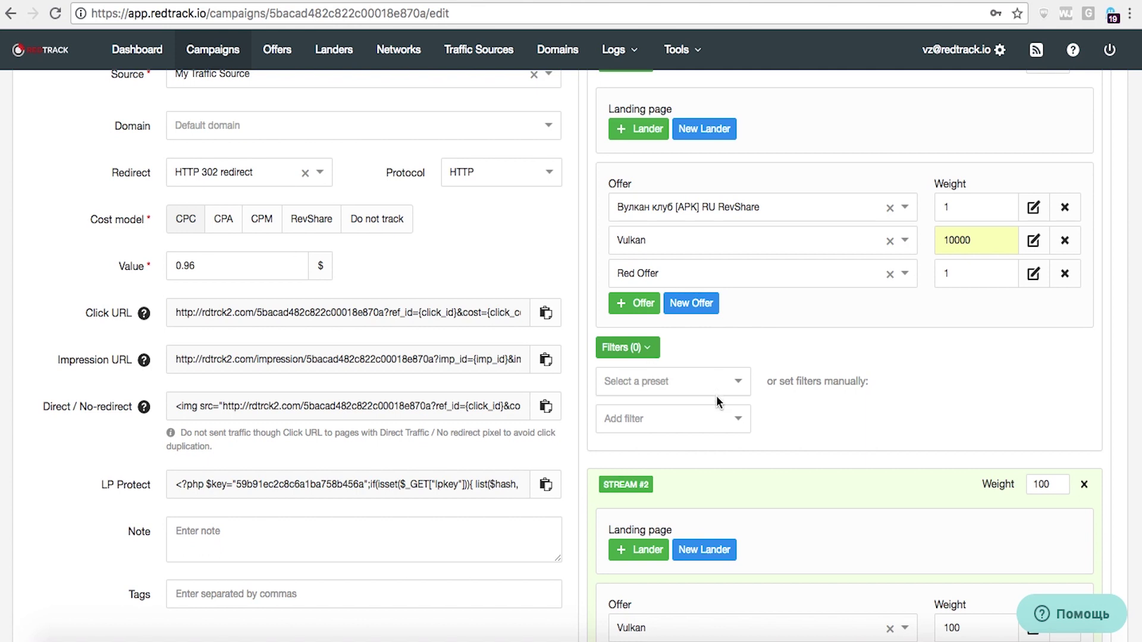
click(717, 415)
click(655, 447)
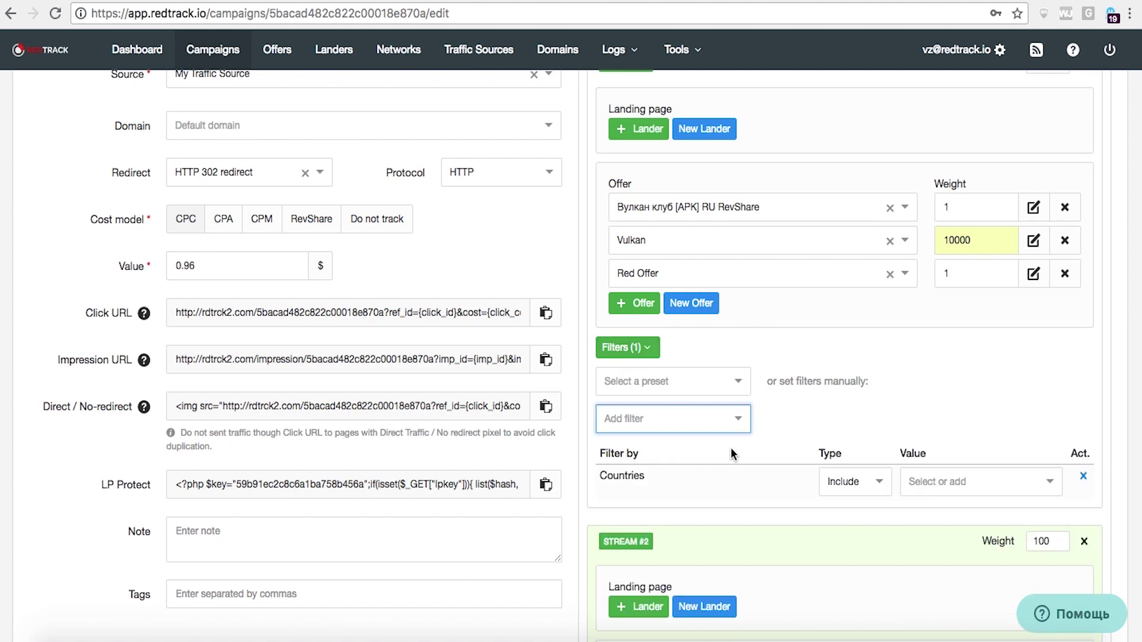
click(878, 483)
click(864, 505)
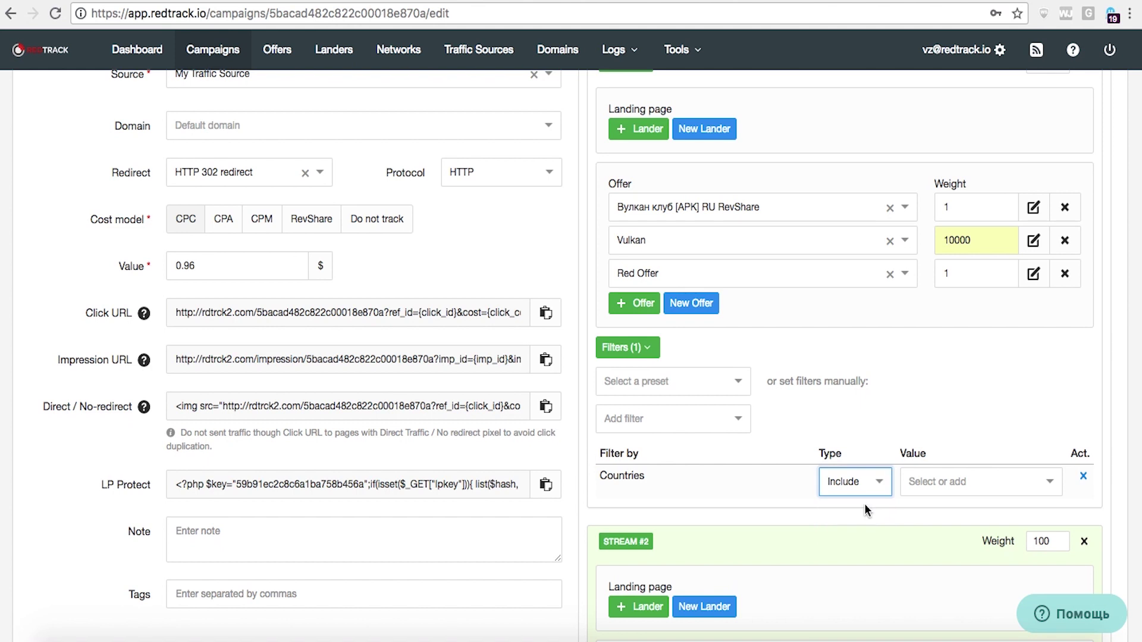
click(924, 483)
text(russ)
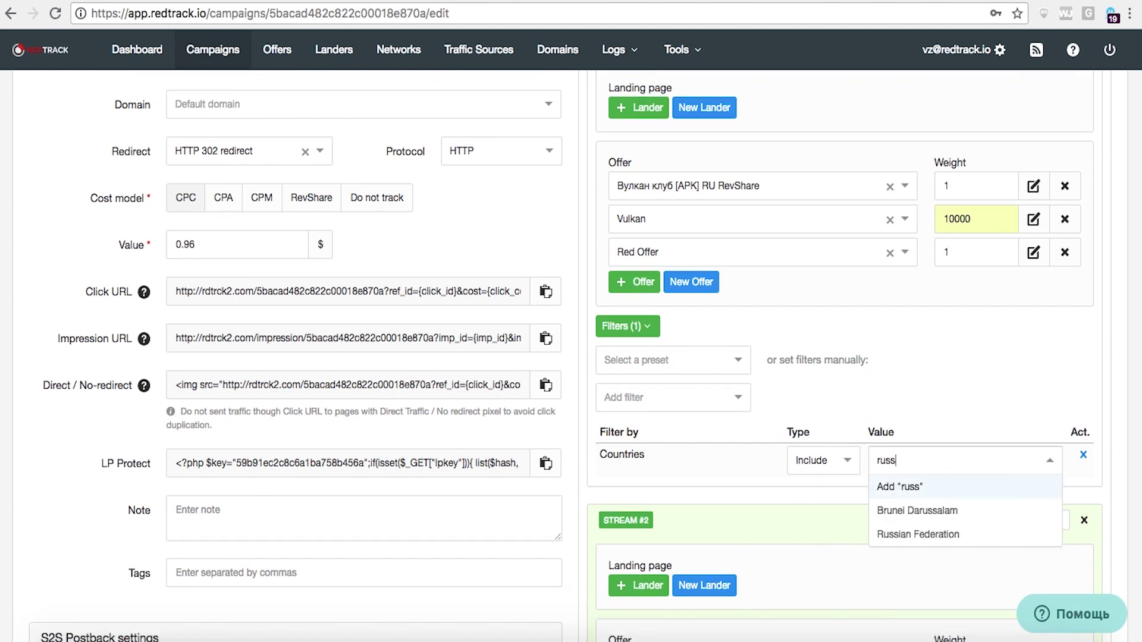
click(924, 534)
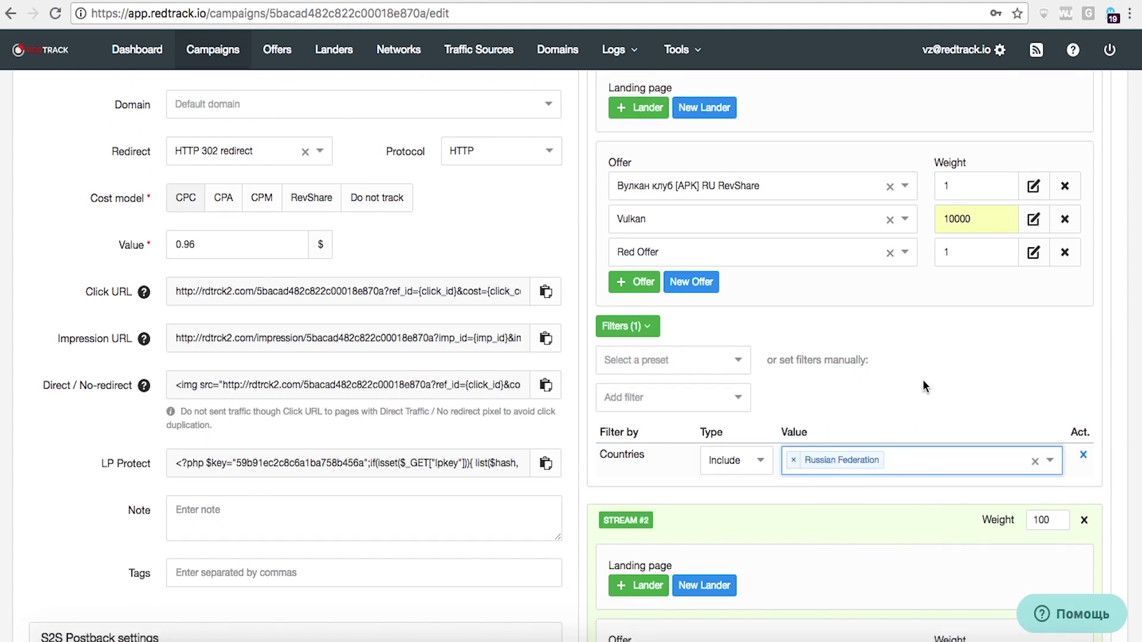
- Add Ukraine and Kazakhstan to the included countries of the first stream's filter
scroll(923, 379, down, 4)
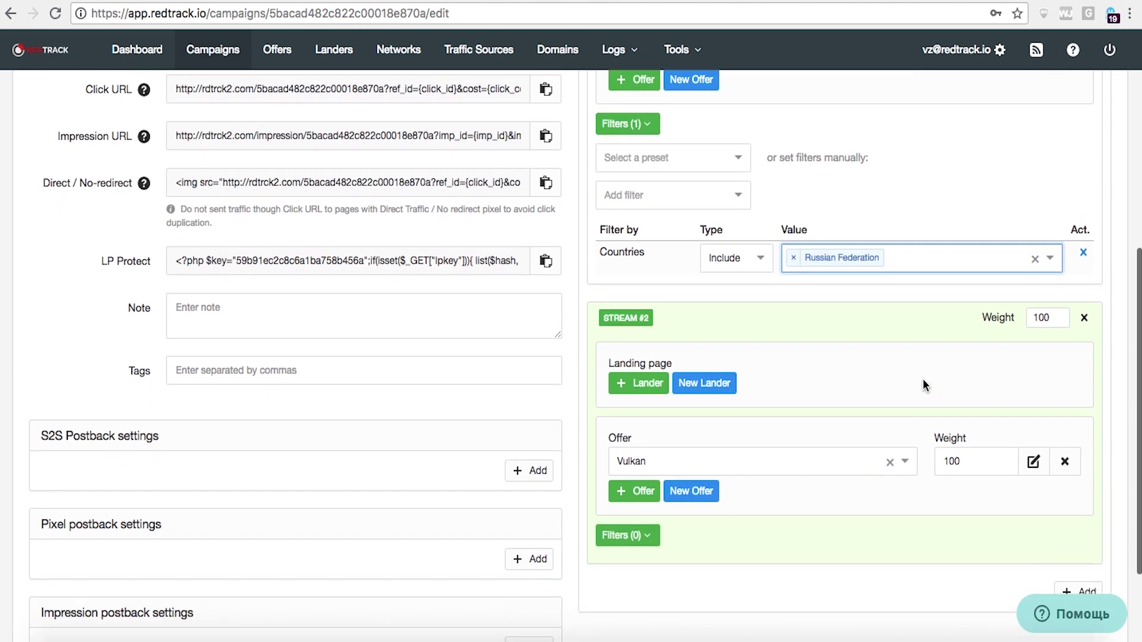
scroll(922, 378, down, 2)
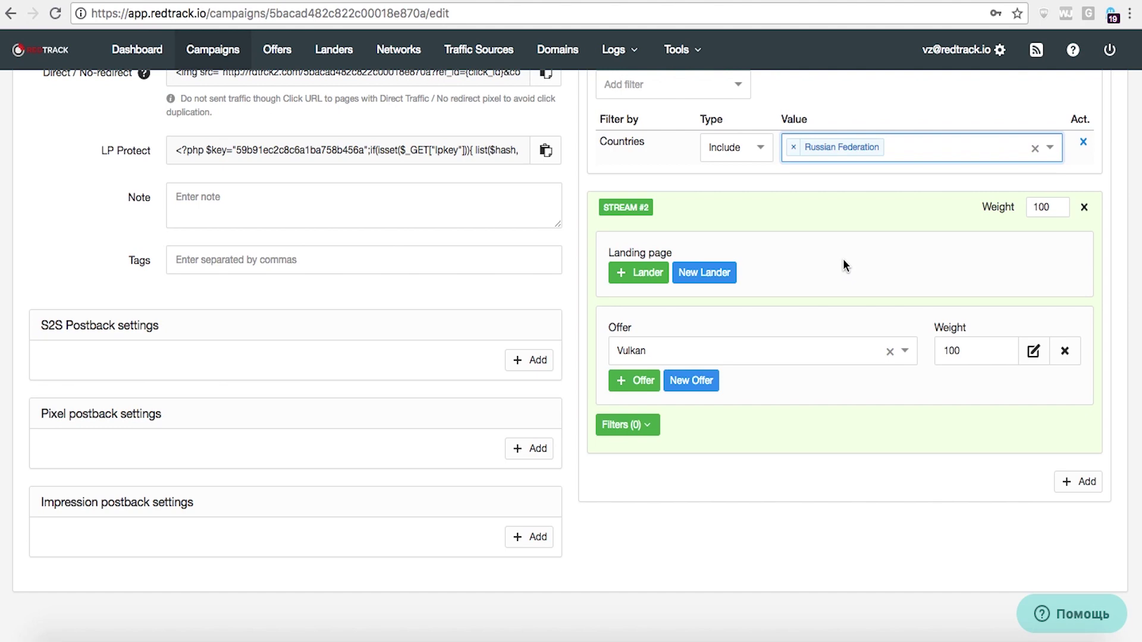
scroll(822, 153, up, 1)
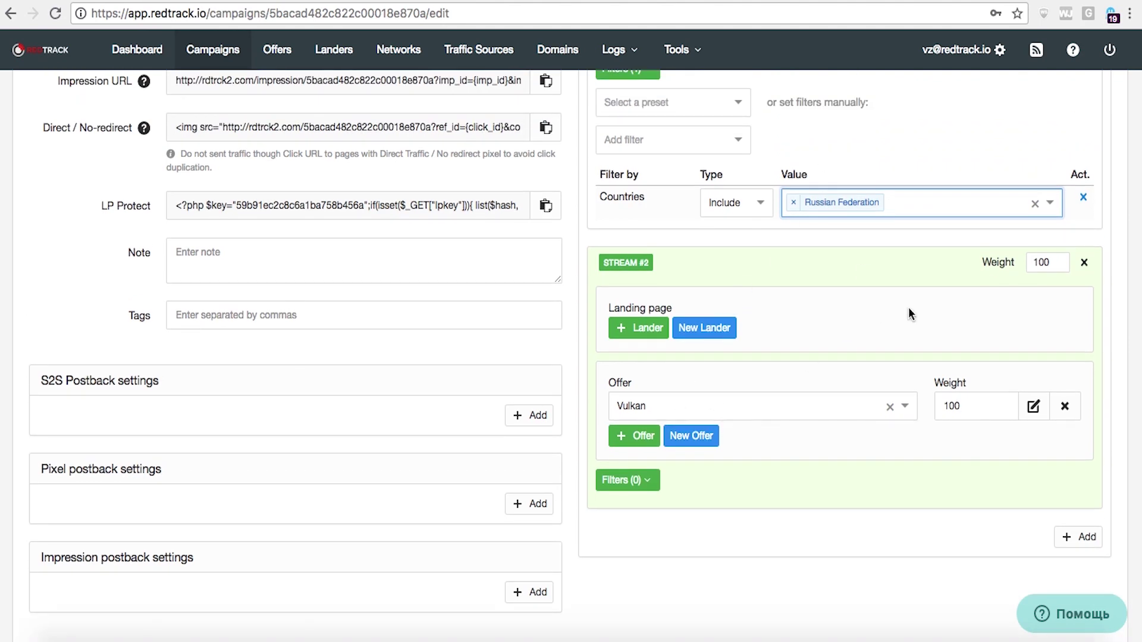
scroll(829, 234, up, 4)
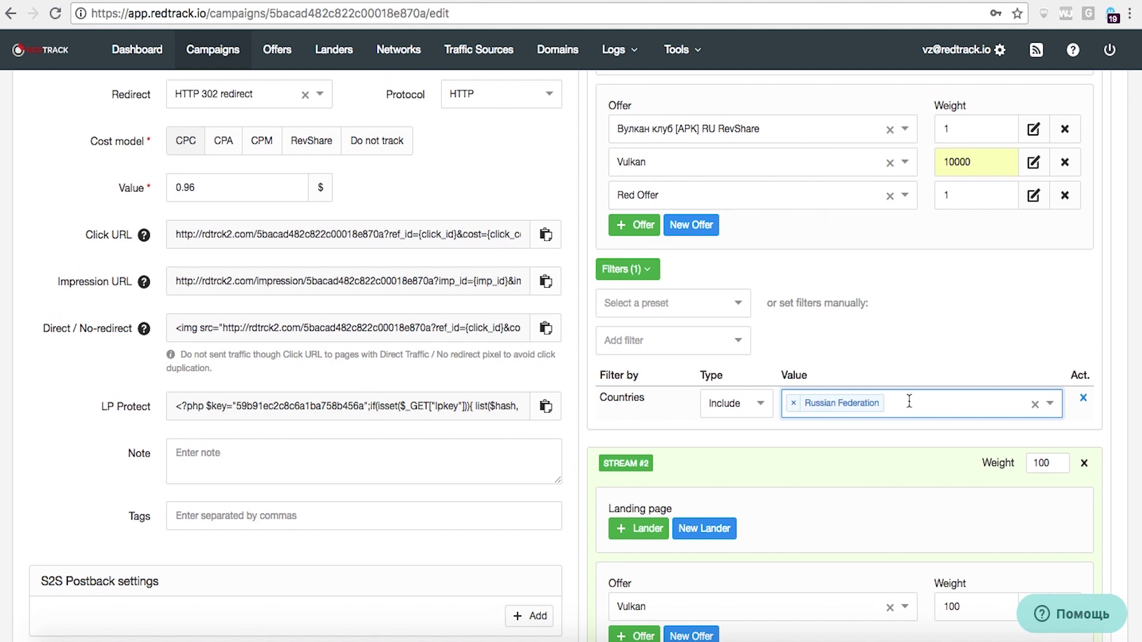
text(Uk)
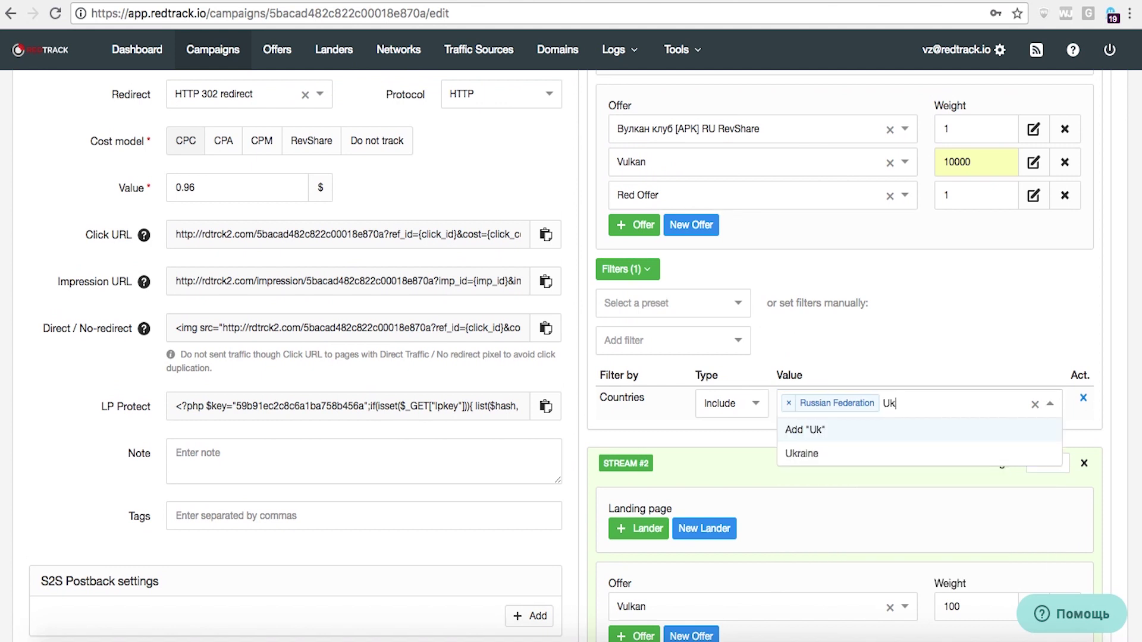
click(879, 455)
text(Kz)
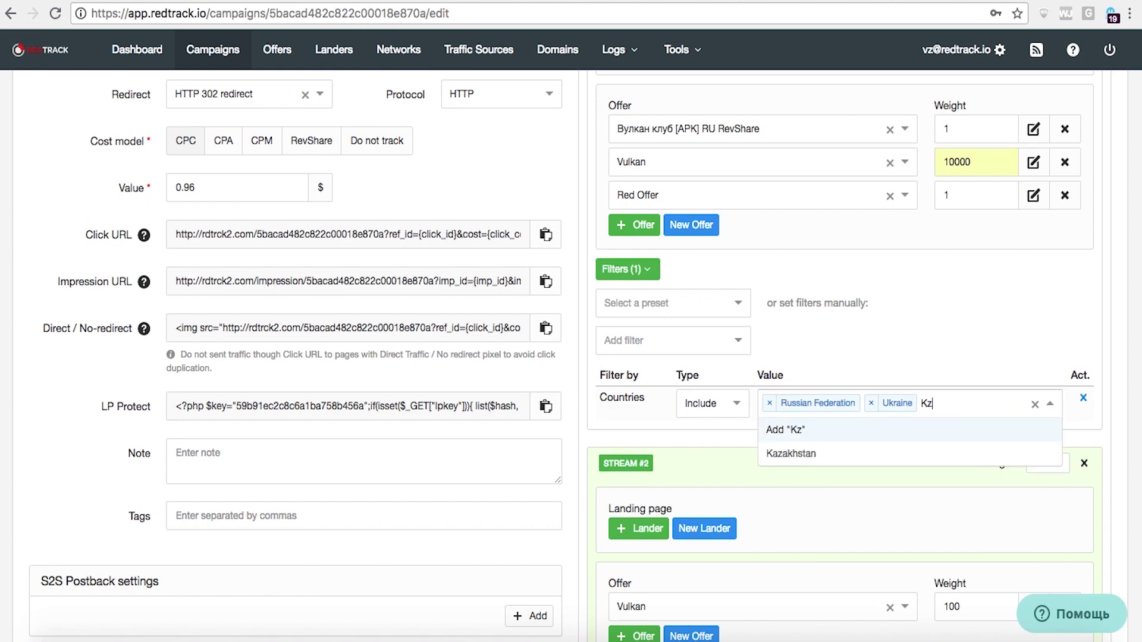
click(861, 454)
- Add a Countries filter to the second stream and set its type to Exclude
scroll(858, 451, down, 5)
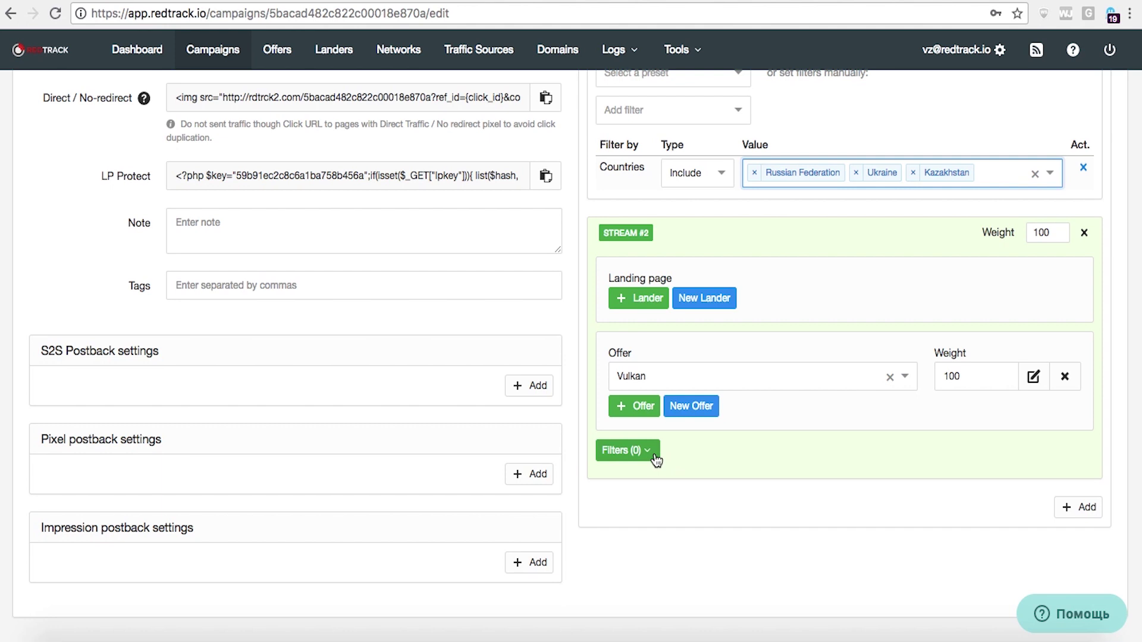
click(655, 455)
click(713, 522)
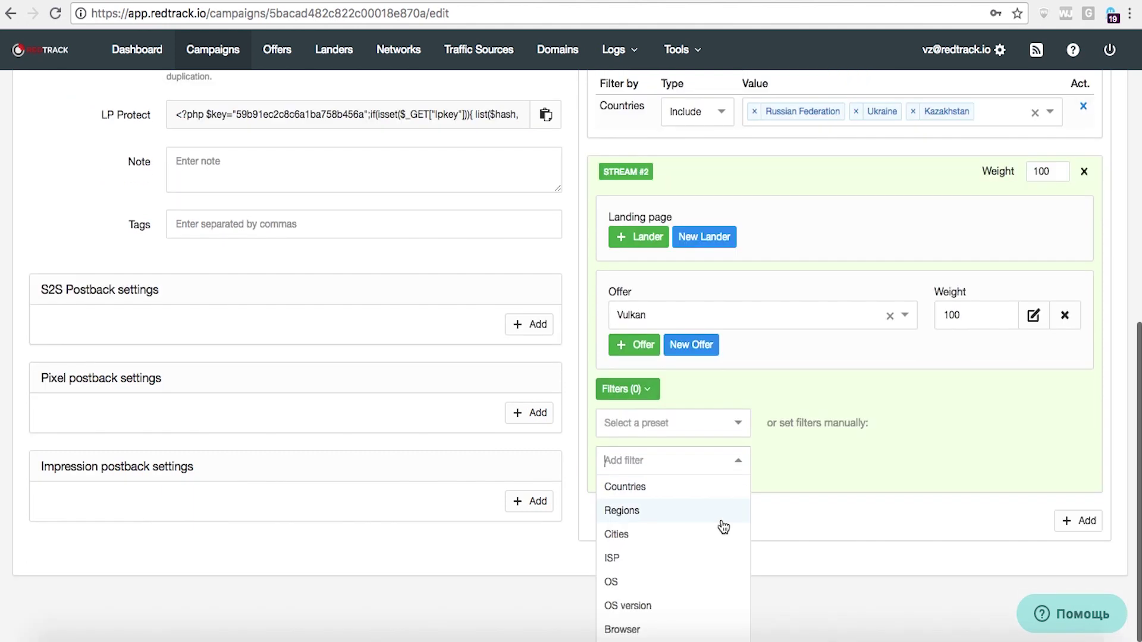
click(675, 487)
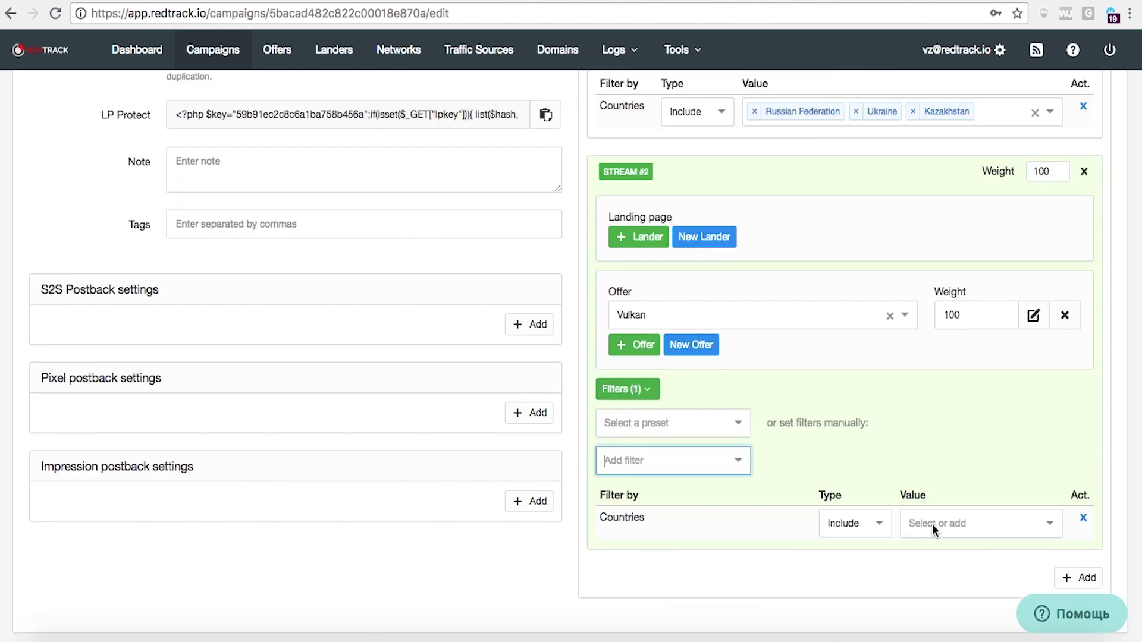
click(878, 525)
click(854, 573)
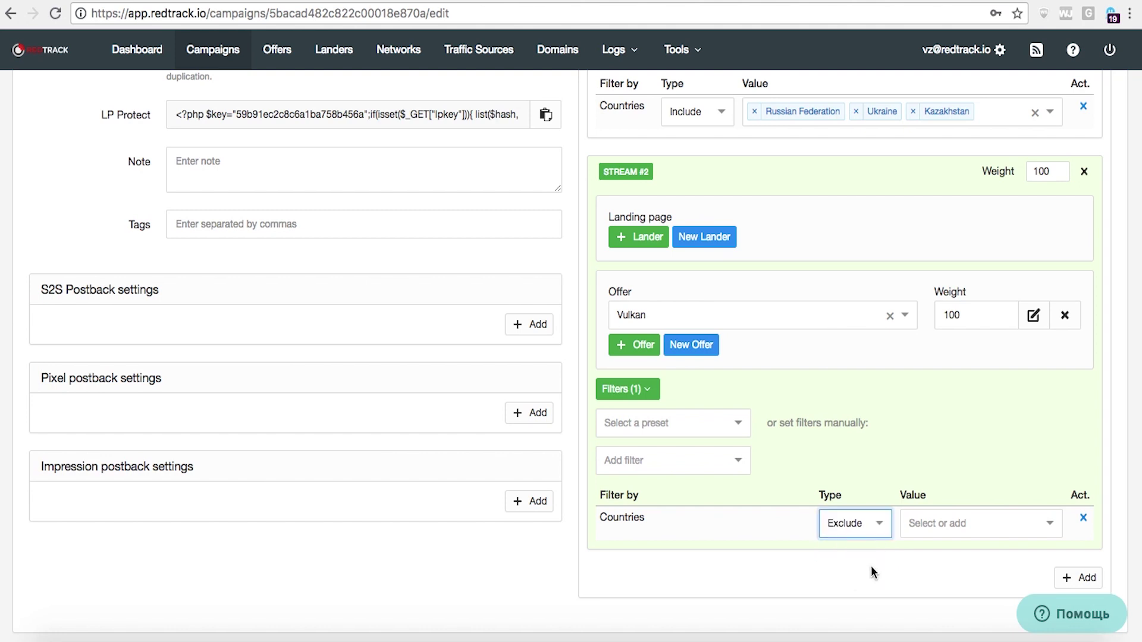
- Enter Russian Federation, Ukraine and Kazakhstan as the excluded countries of the second stream
click(908, 529)
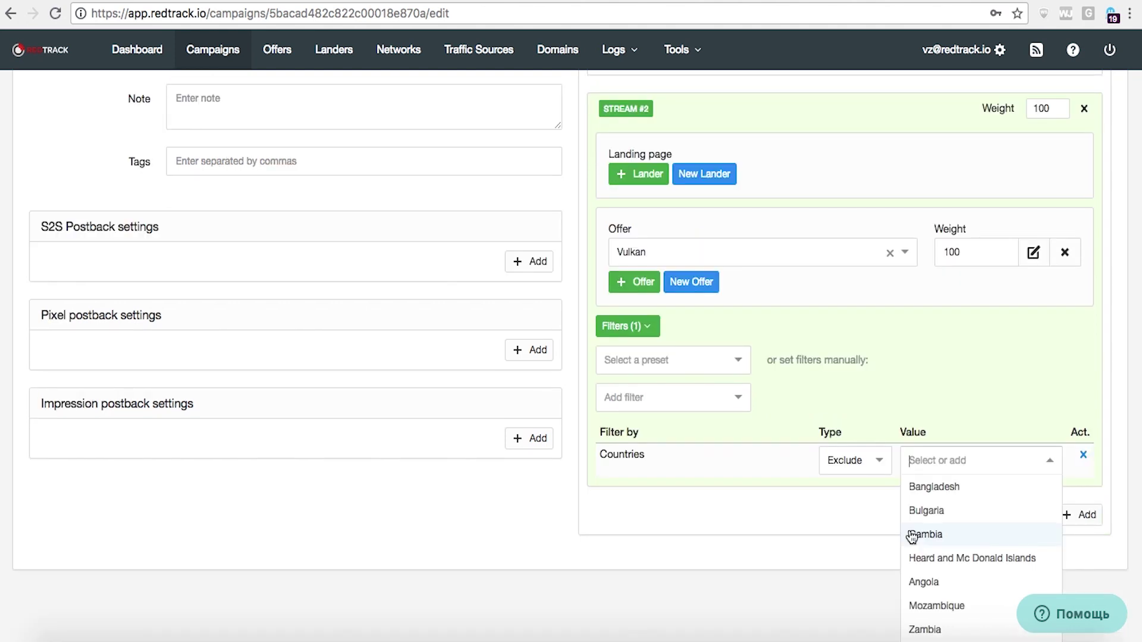
text(Rus)
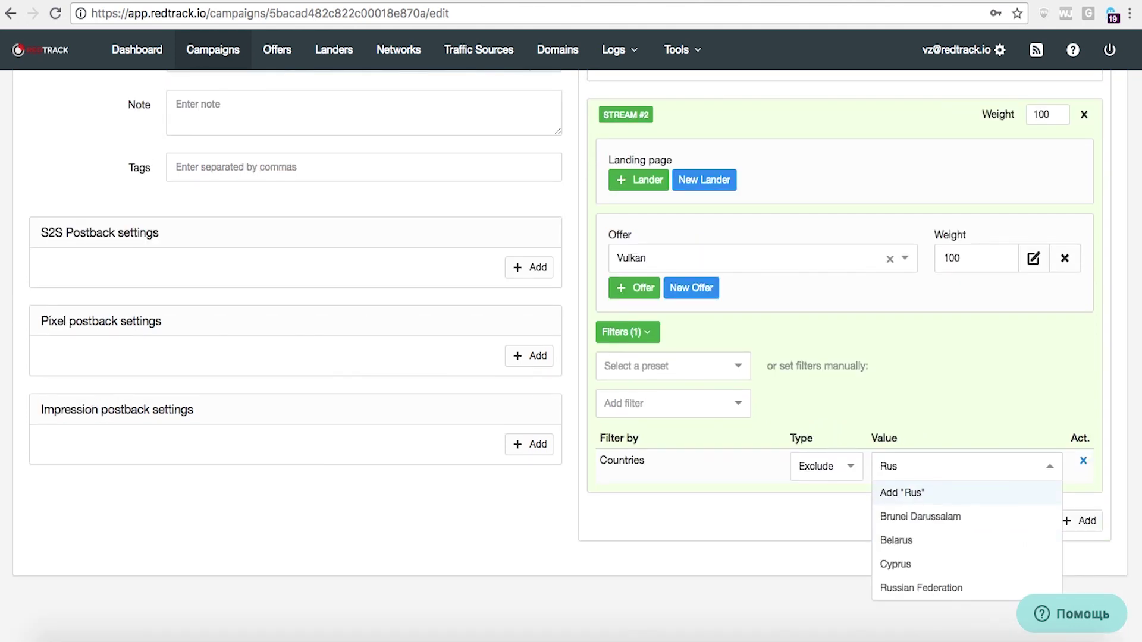
click(921, 589)
text(Ukra)
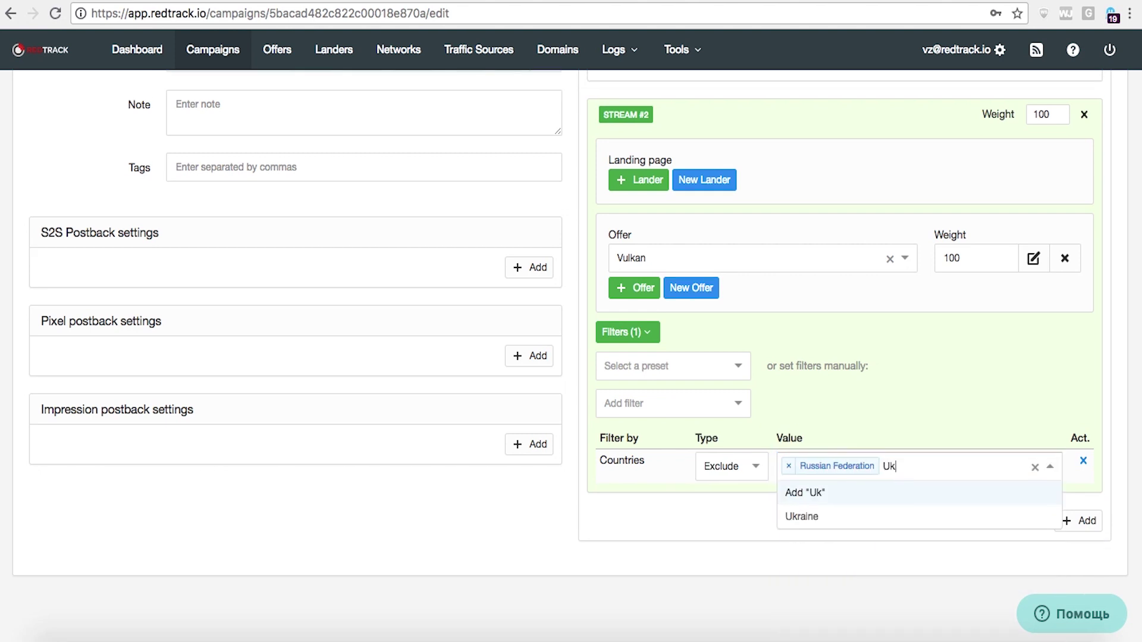
click(820, 522)
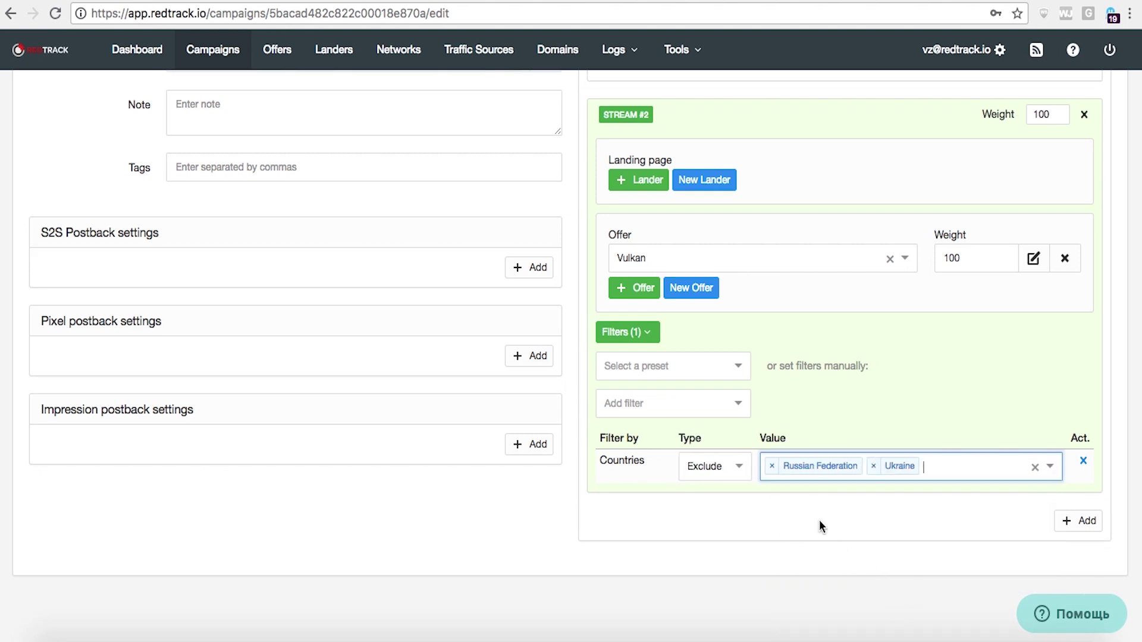
key(Down)
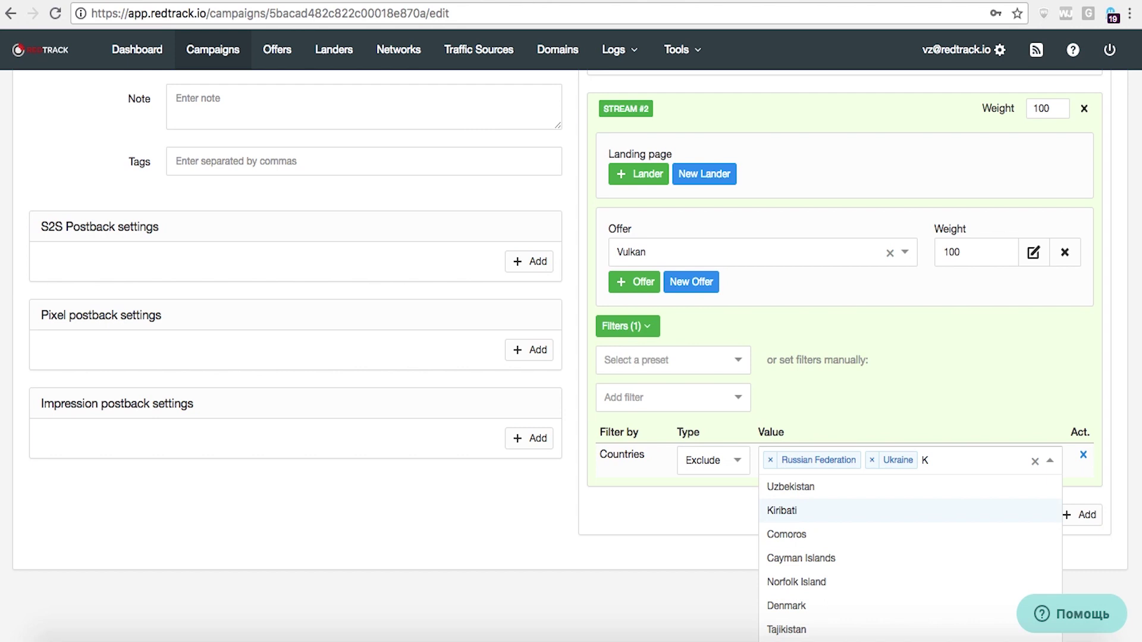
text(Ka)
click(767, 516)
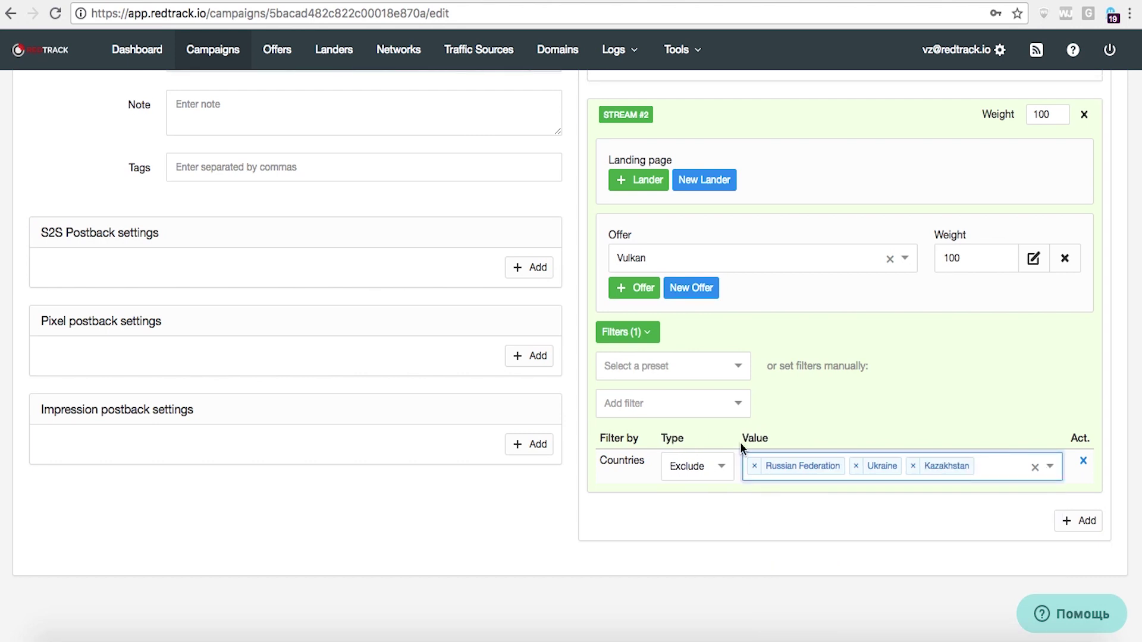
- Replace the second stream's offer with Green offer
click(908, 260)
click(694, 306)
scroll(695, 304, up, 4)
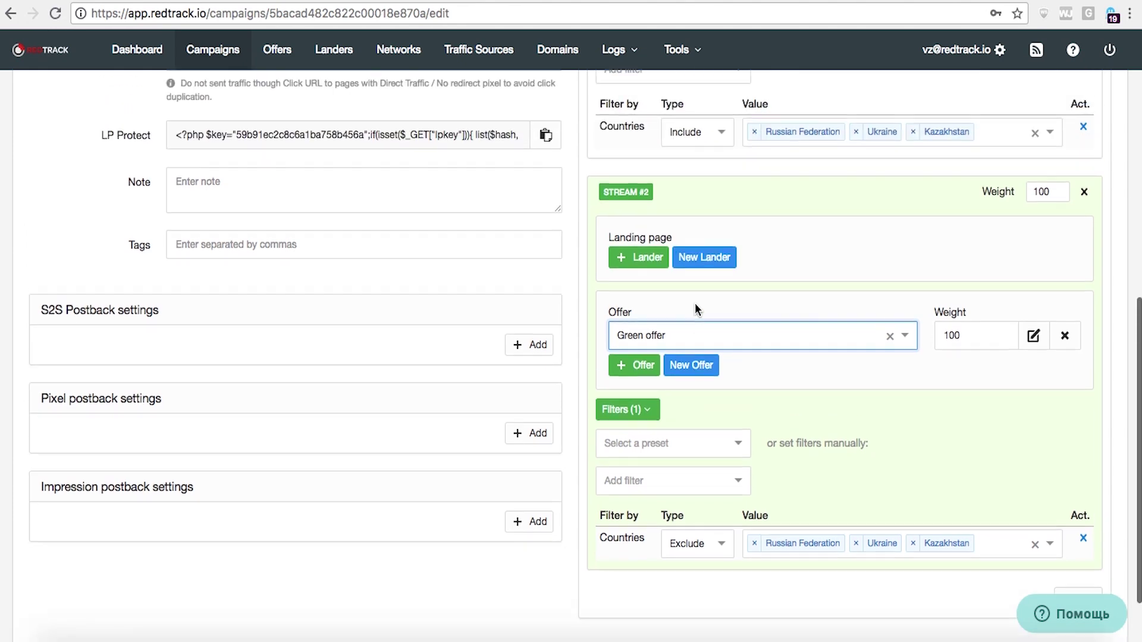
scroll(695, 307, up, 3)
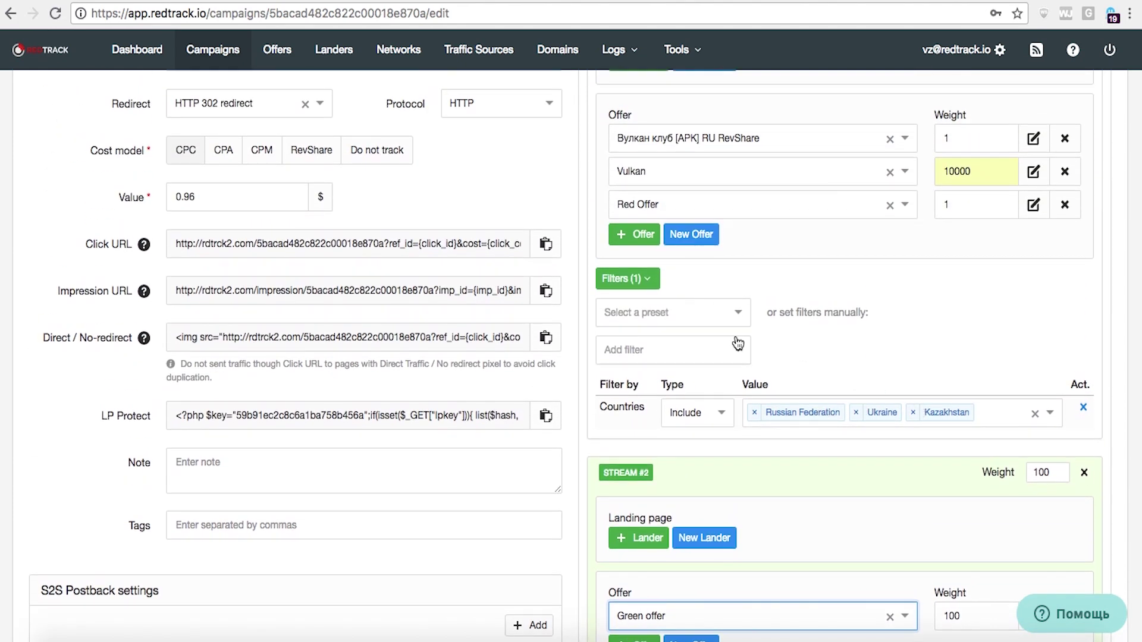
scroll(737, 343, up, 1)
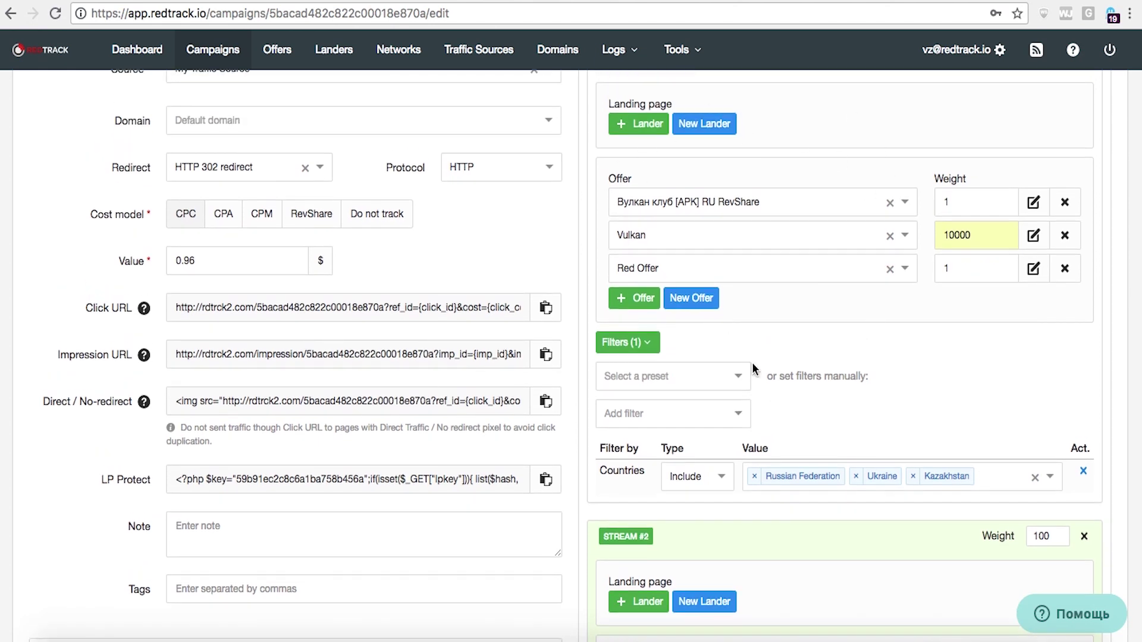
scroll(859, 398, down, 6)
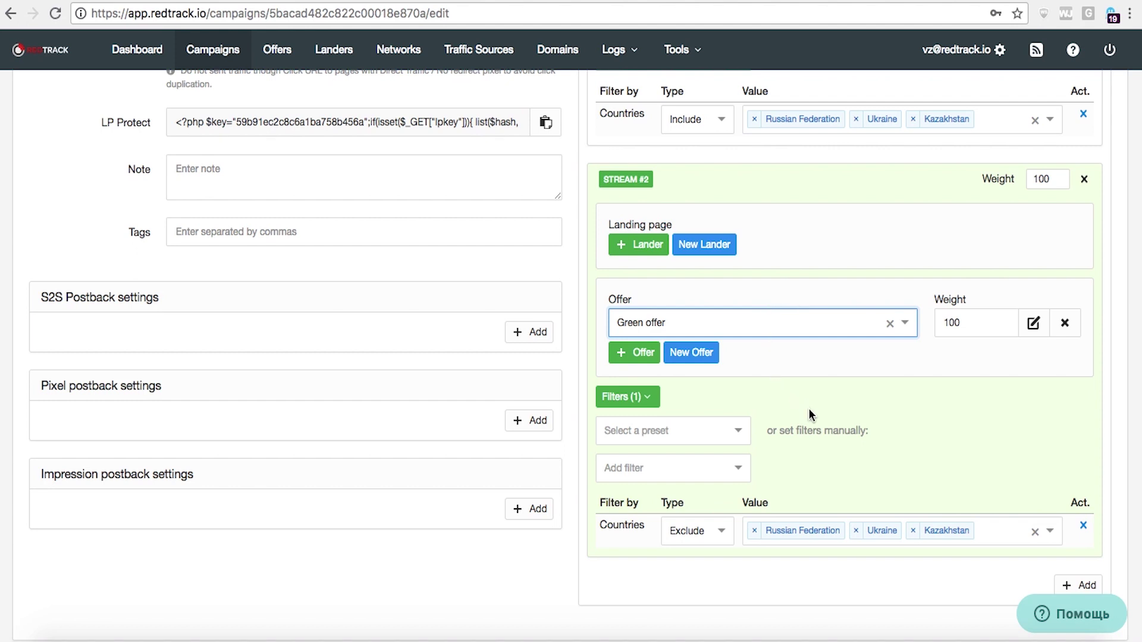
- Add a Proxy type filter to the first stream and set its type to Exclude
scroll(808, 408, up, 3)
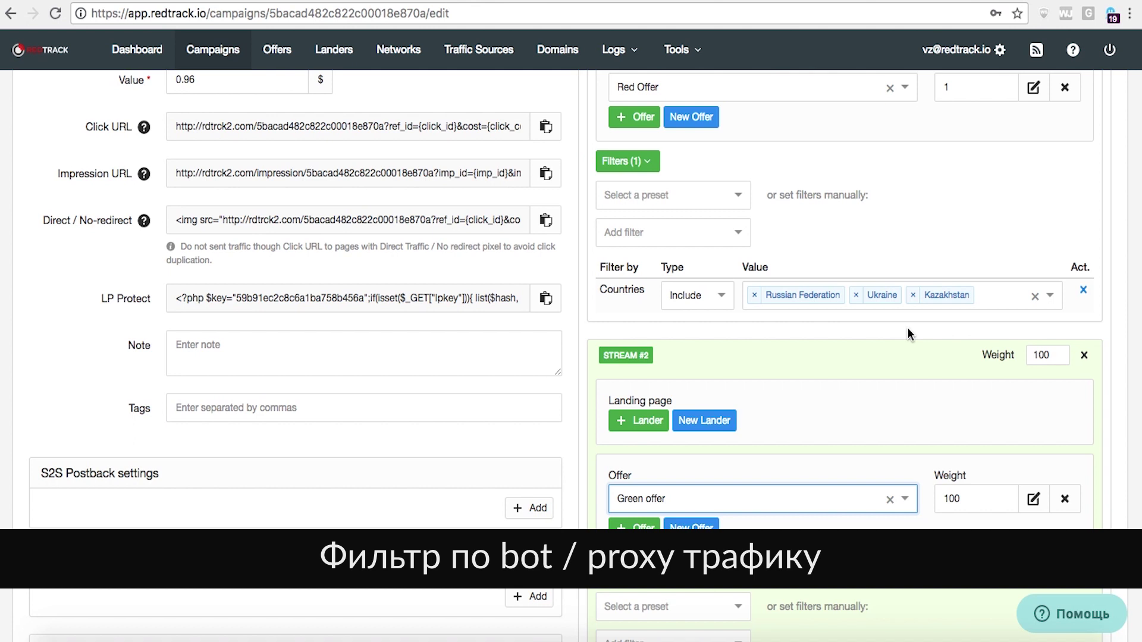
click(909, 334)
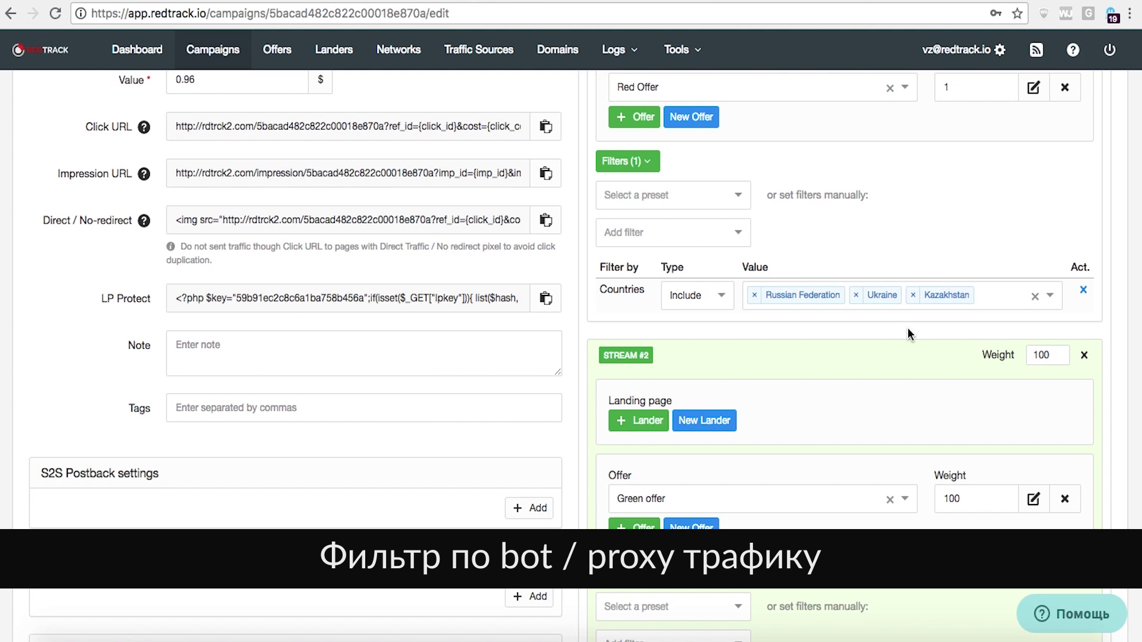
click(743, 232)
scroll(654, 354, down, 3)
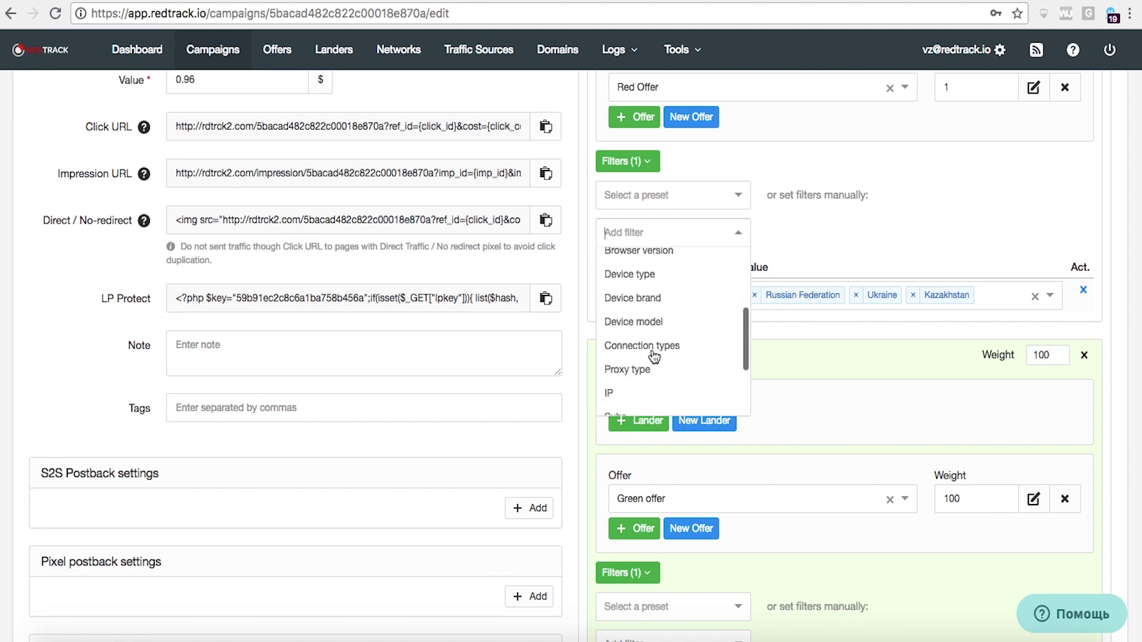
click(651, 346)
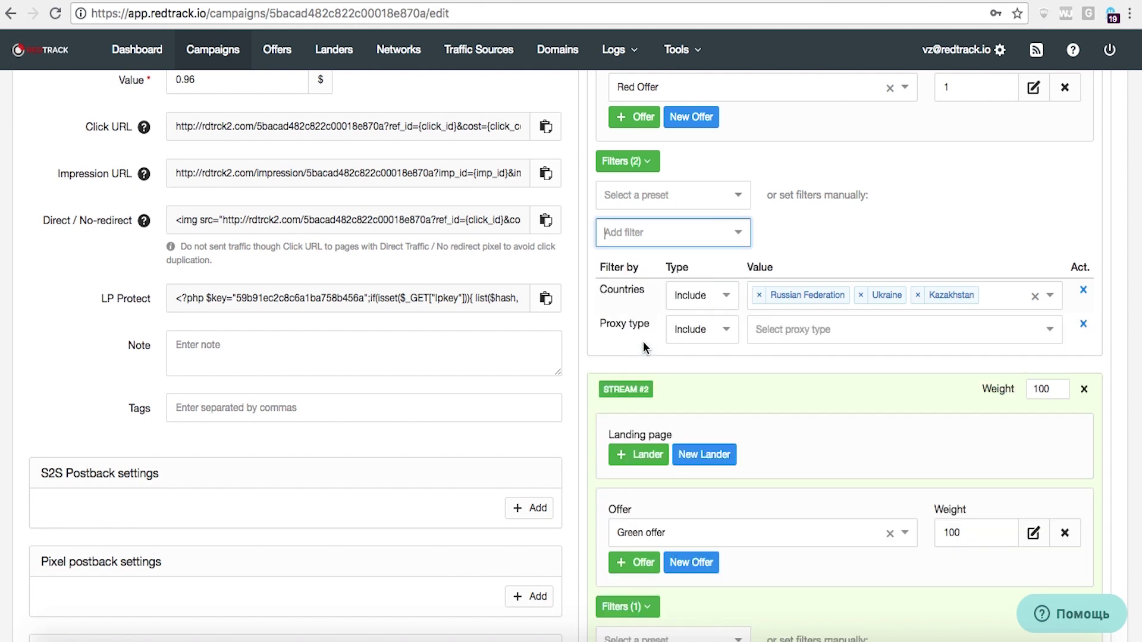
click(722, 335)
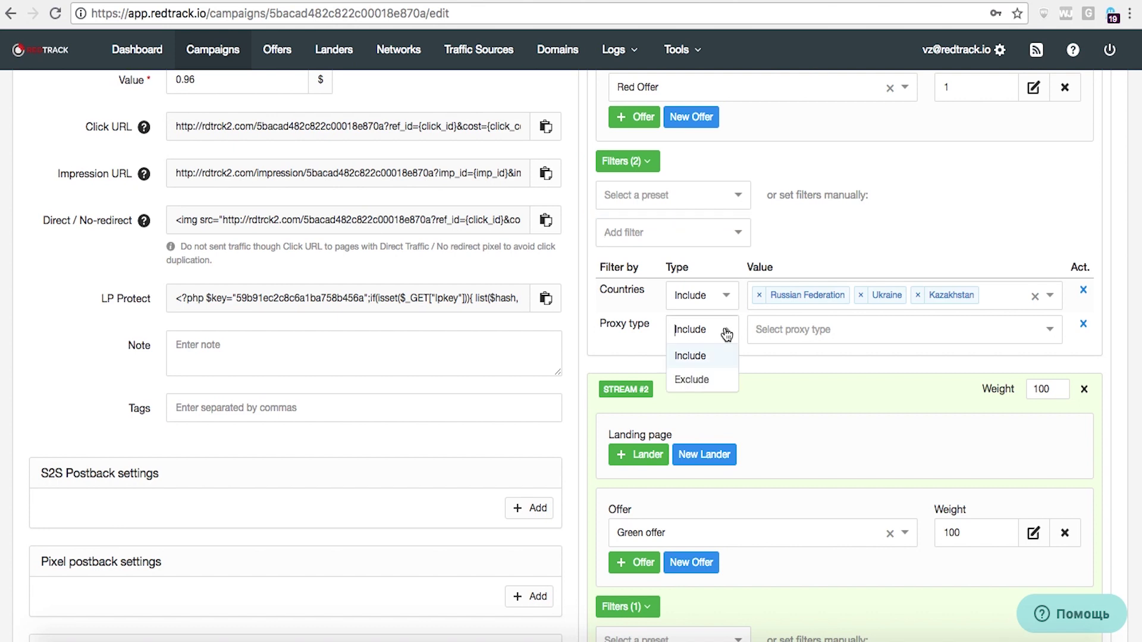
click(711, 379)
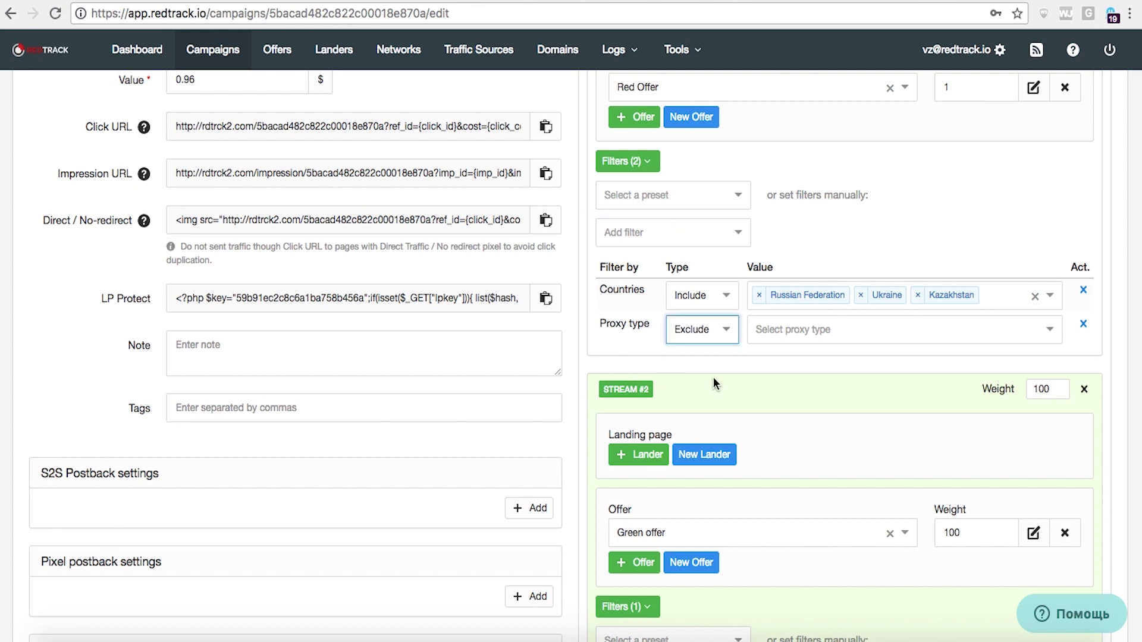
- Choose anonymous, hosting, other and transparent as the excluded proxy types of the first stream
click(758, 333)
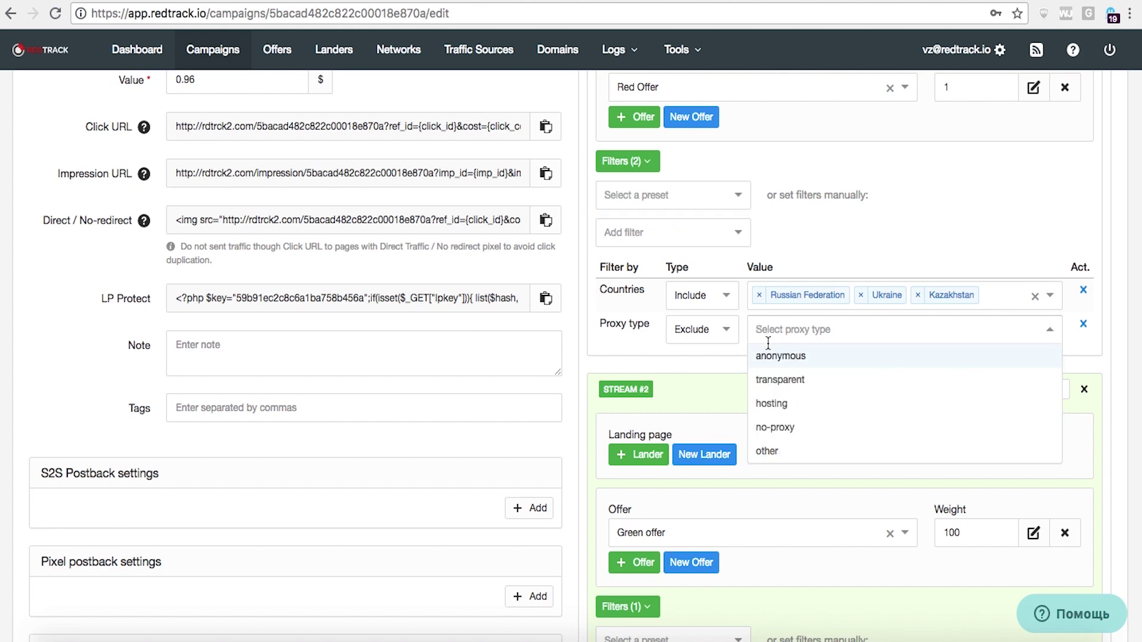
click(771, 356)
click(835, 329)
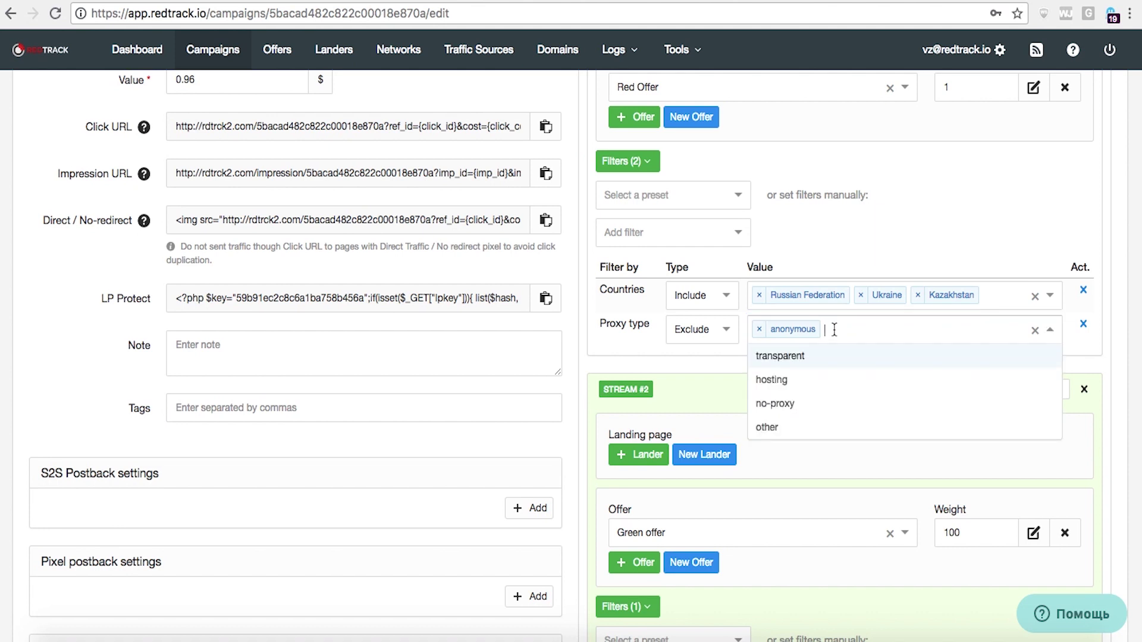
click(794, 376)
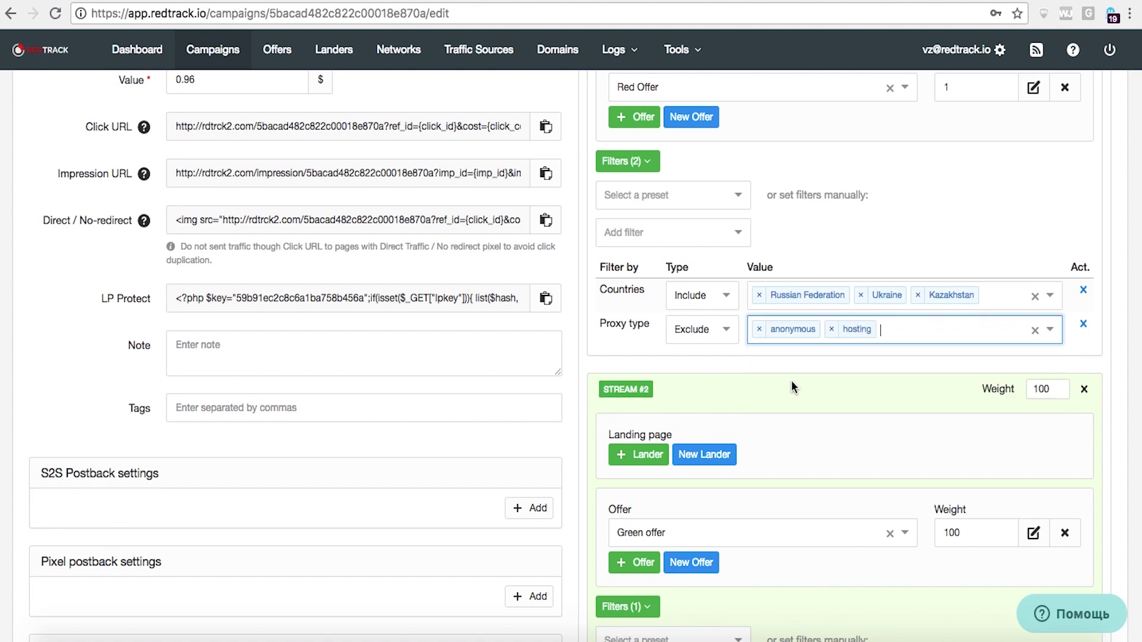
click(885, 331)
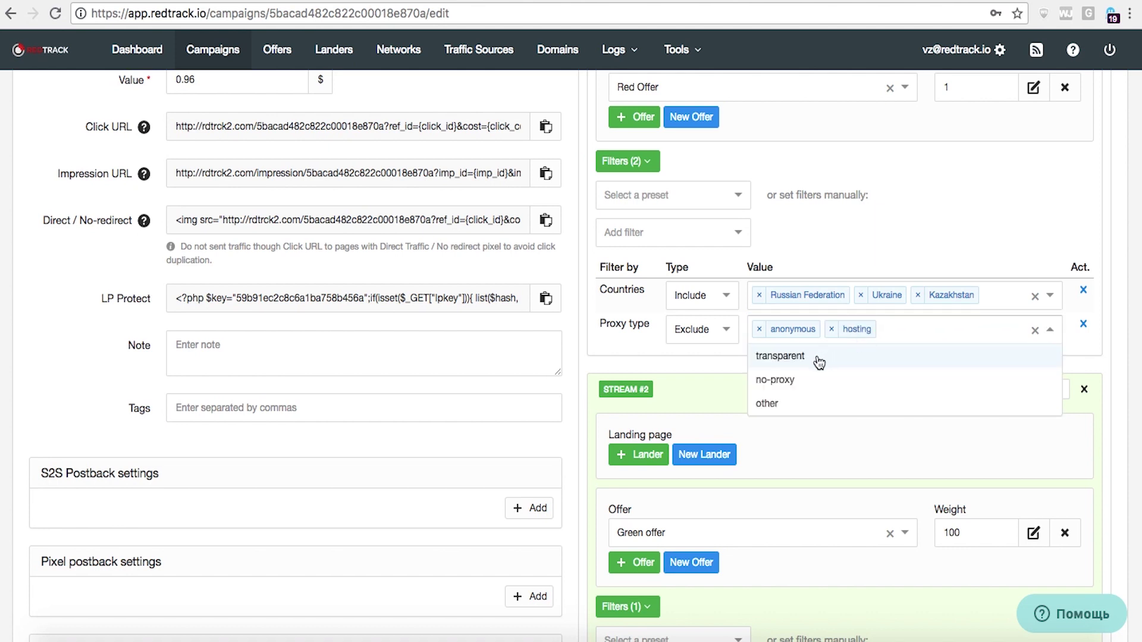
click(796, 405)
click(943, 326)
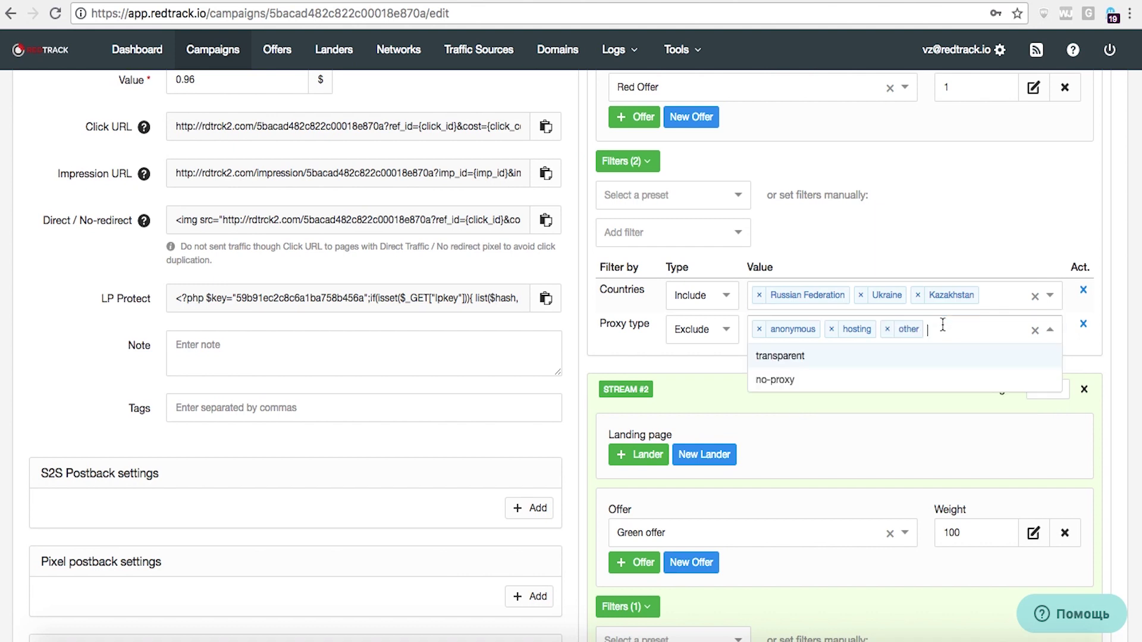
click(839, 357)
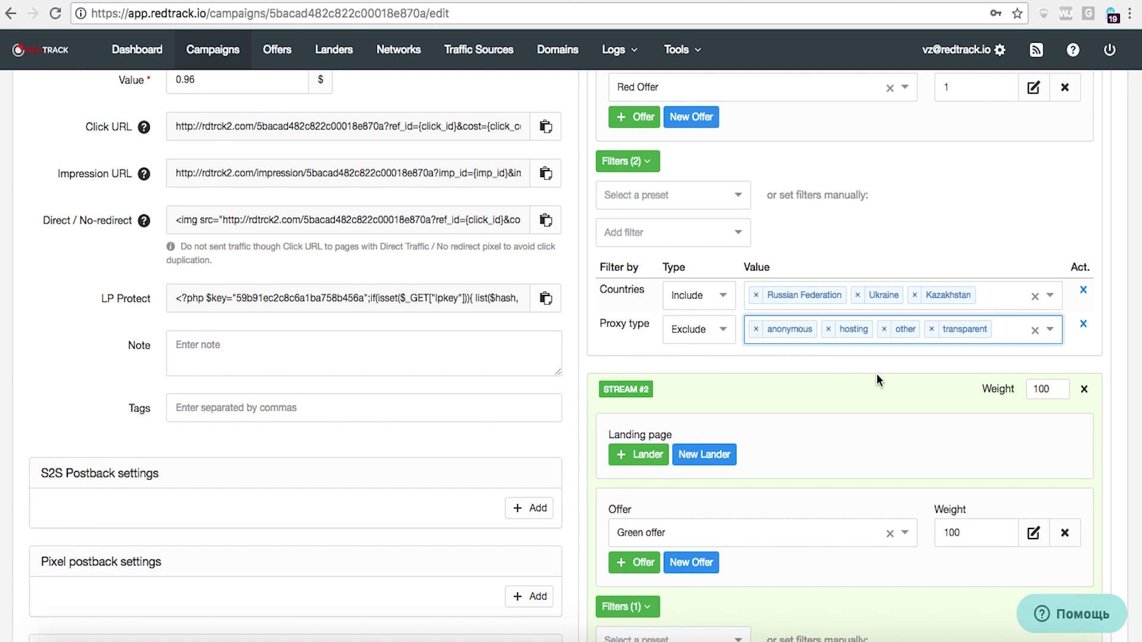
- Review the offers and filters of both streams and save the campaign
scroll(878, 380, up, 3)
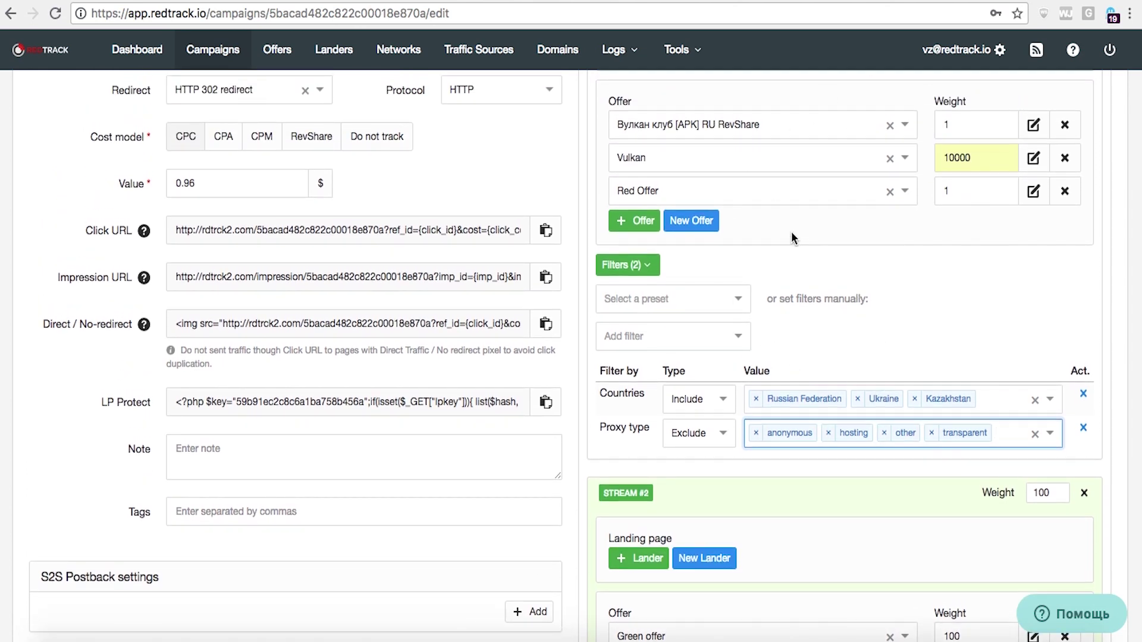
scroll(817, 369, down, 5)
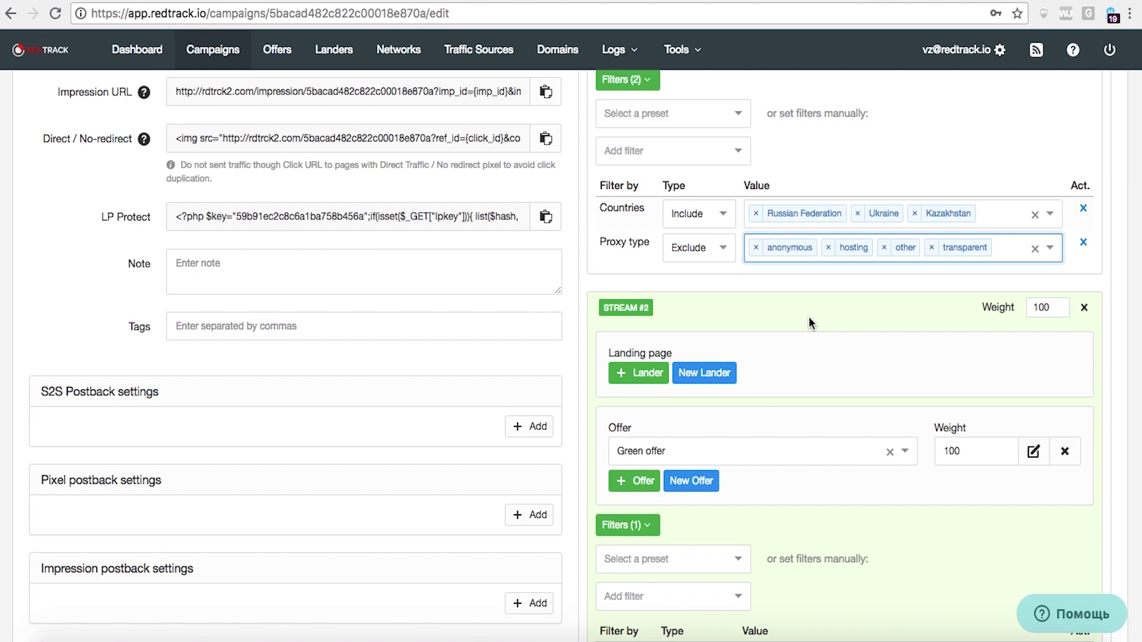
scroll(809, 321, down, 5)
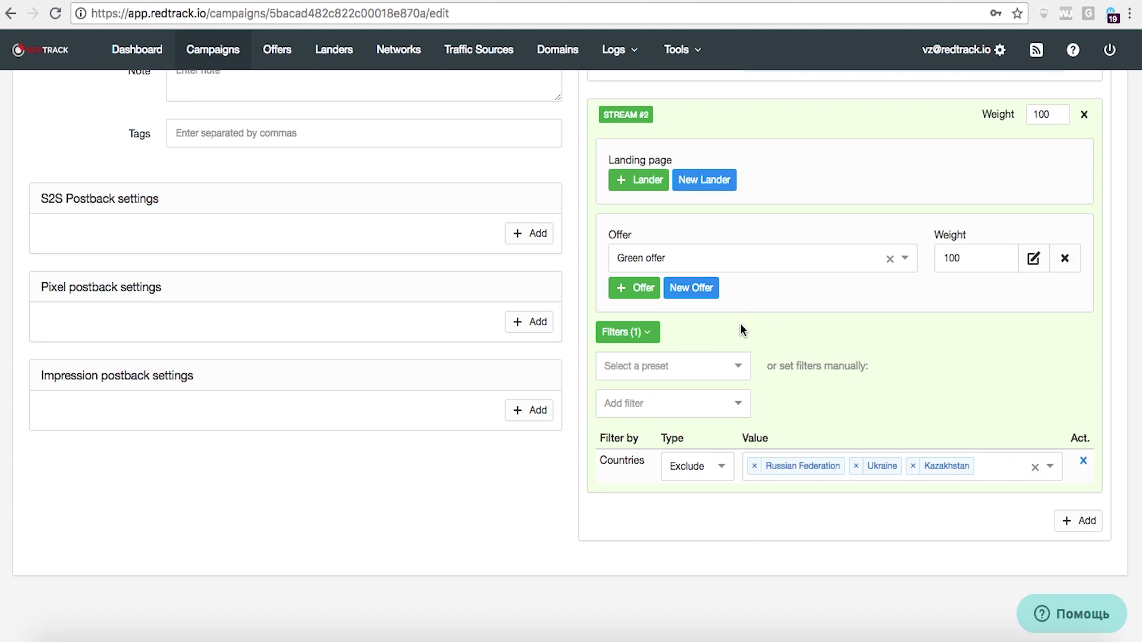
scroll(740, 323, up, 9)
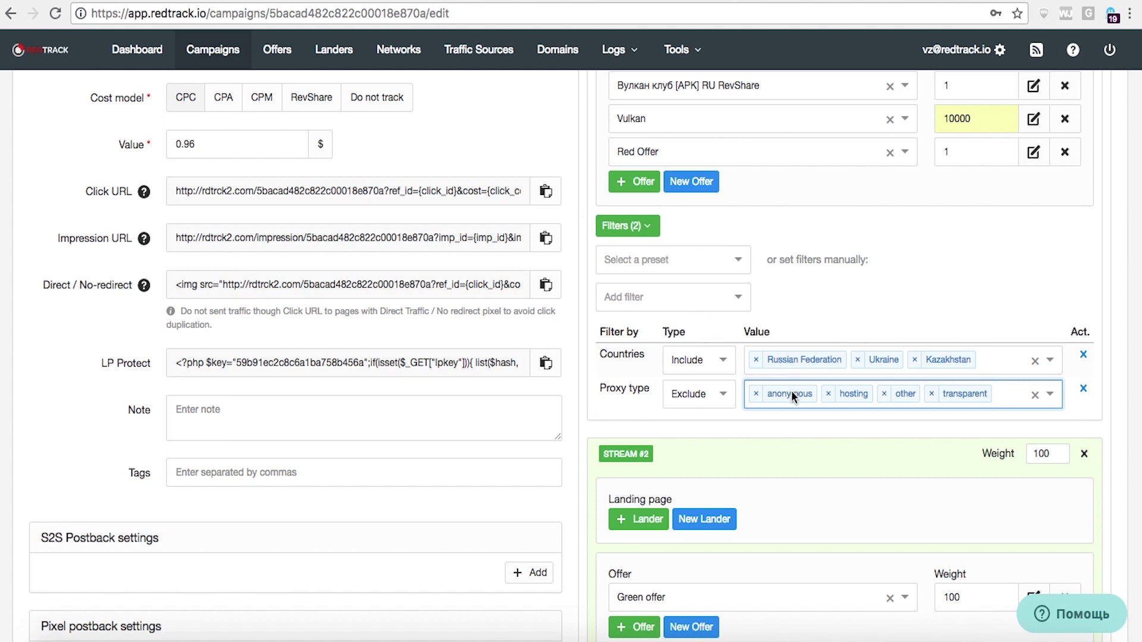
scroll(791, 390, down, 4)
scroll(791, 390, up, 4)
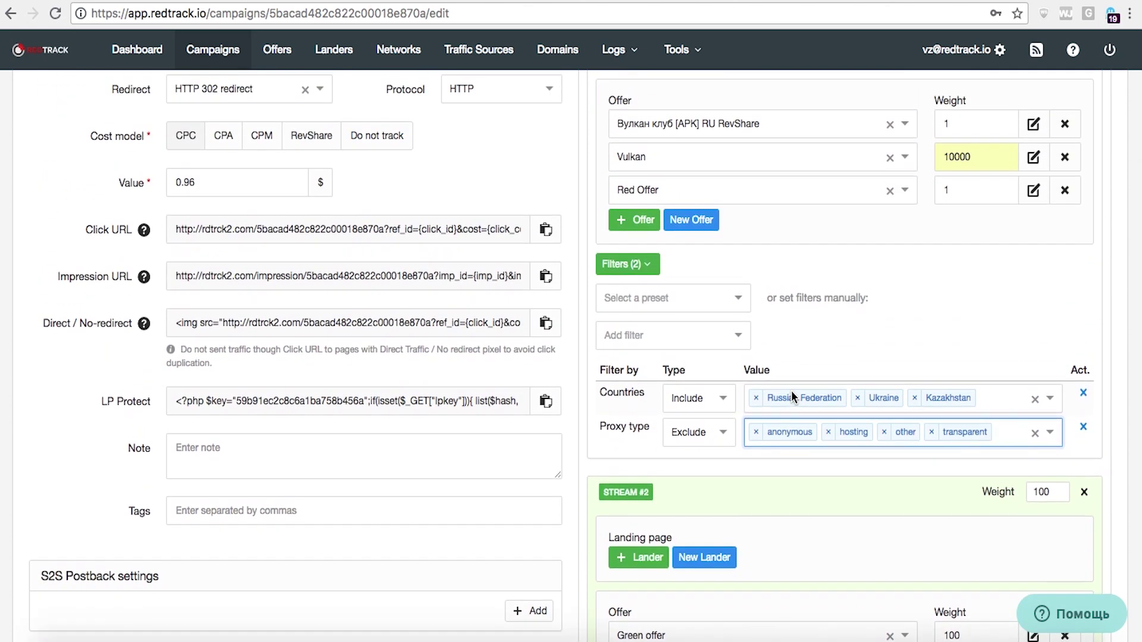
scroll(790, 390, up, 4)
scroll(808, 410, up, 1)
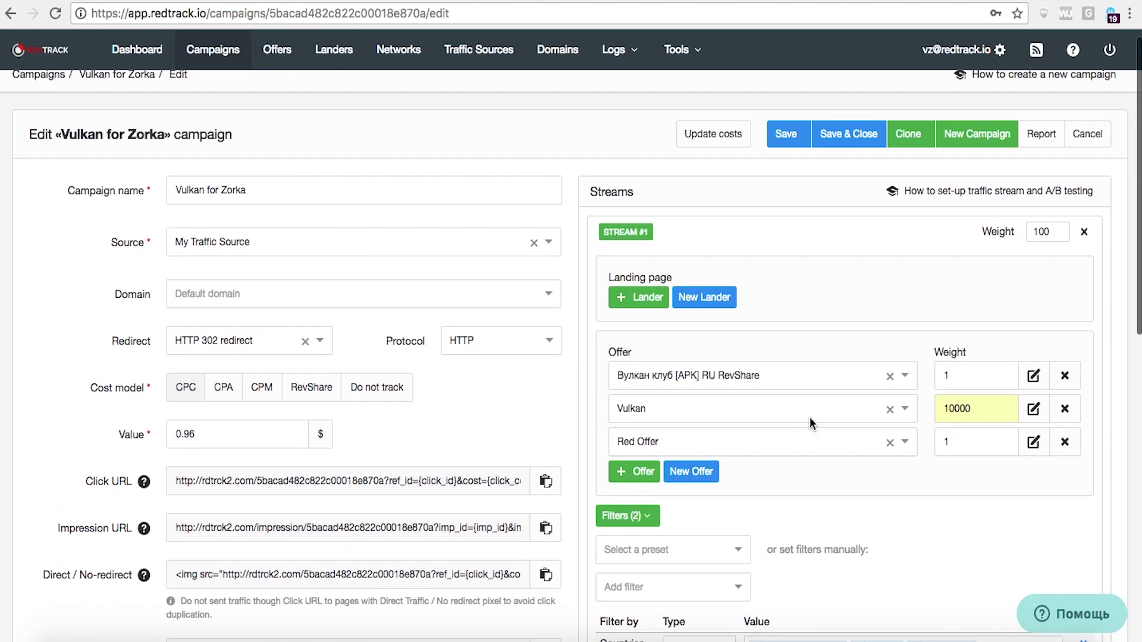
click(794, 156)
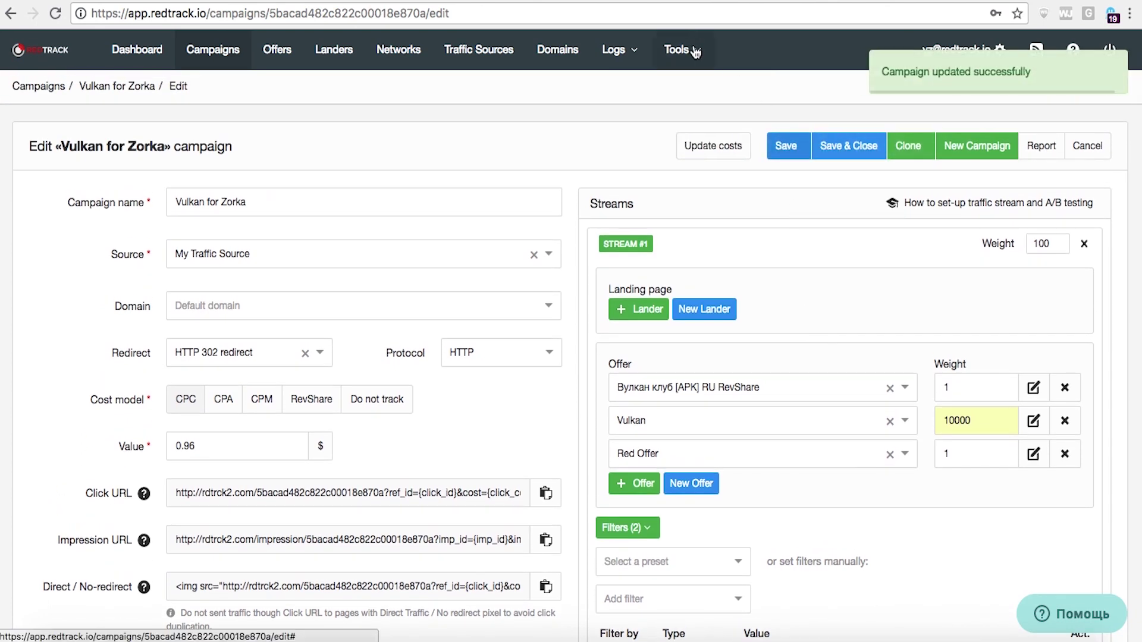
- Open the account's default fallback-URL settings
click(693, 51)
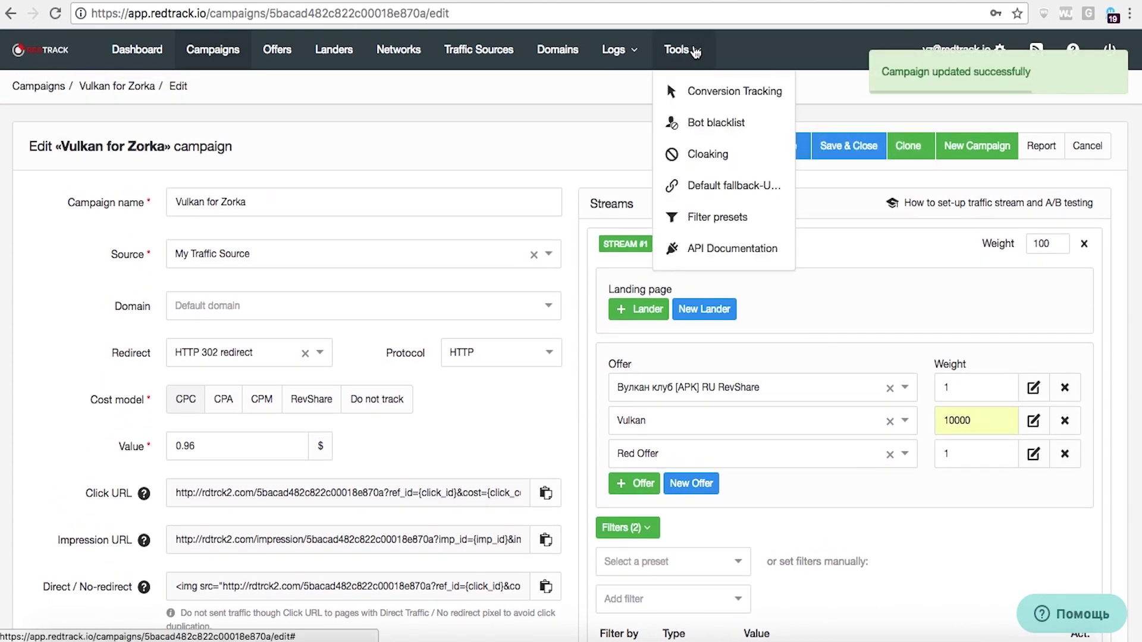
click(725, 184)
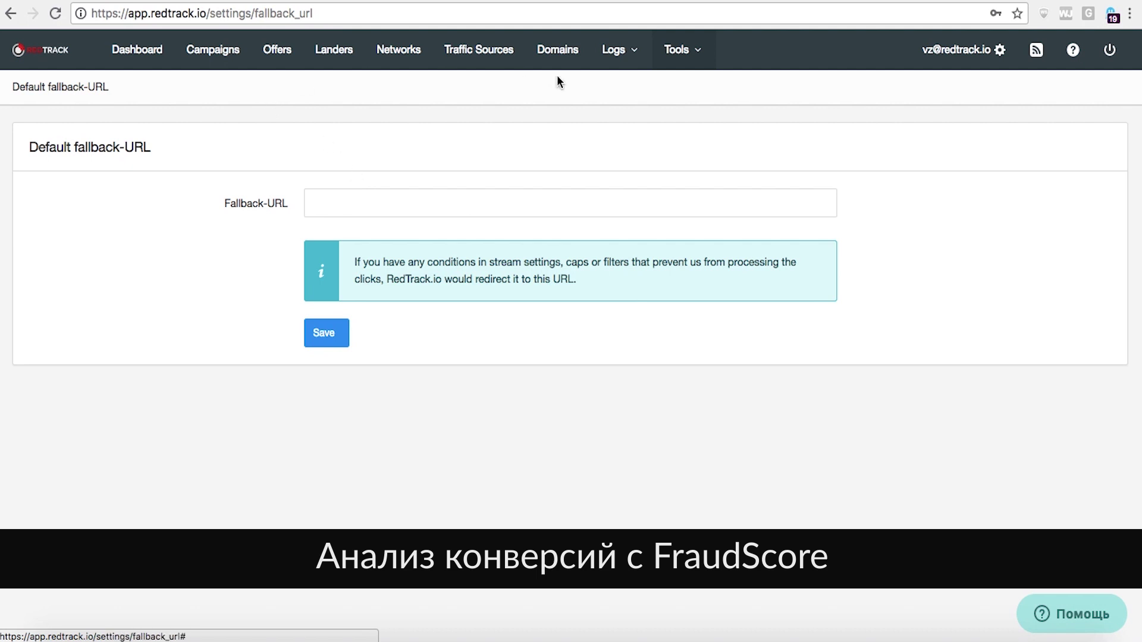
- Open the FraudScore API key settings among the profile's integrations
click(955, 55)
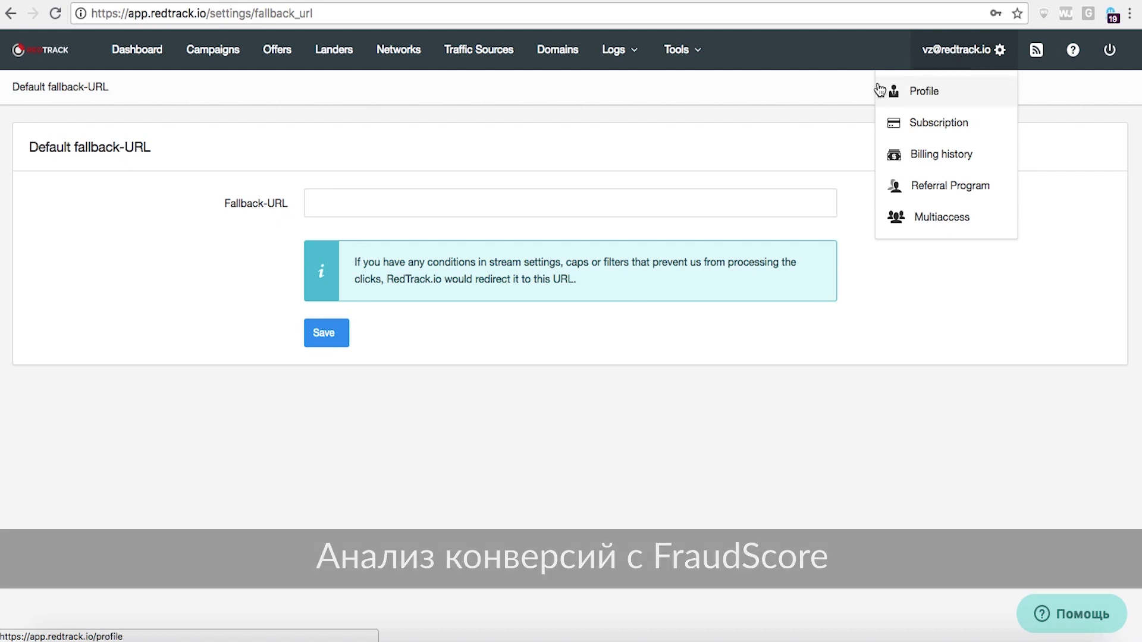
click(921, 94)
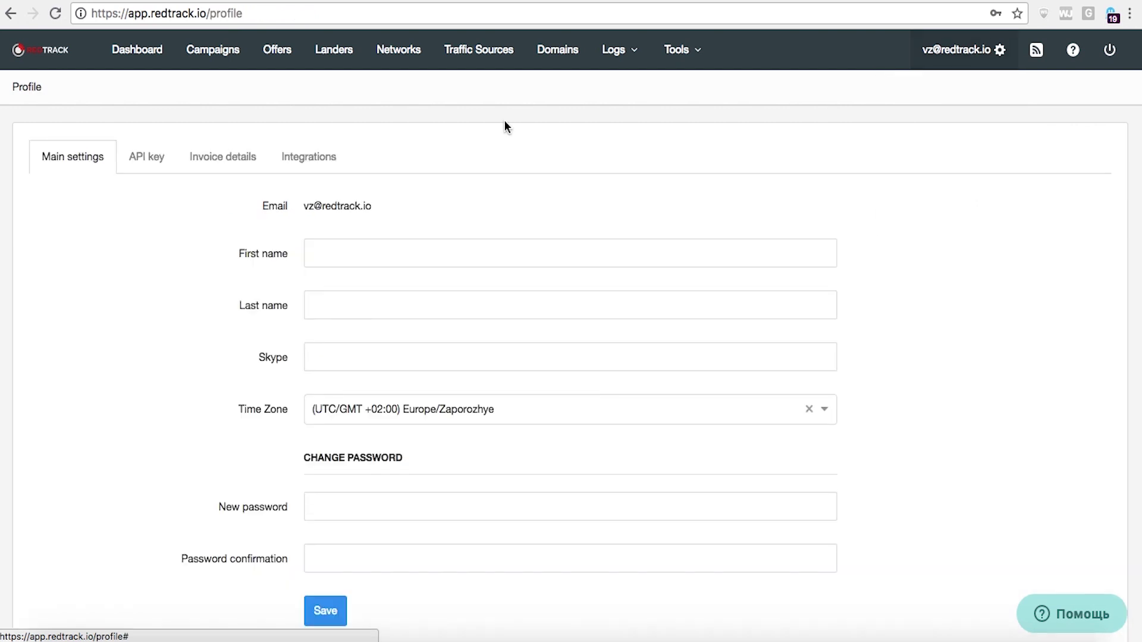
click(318, 158)
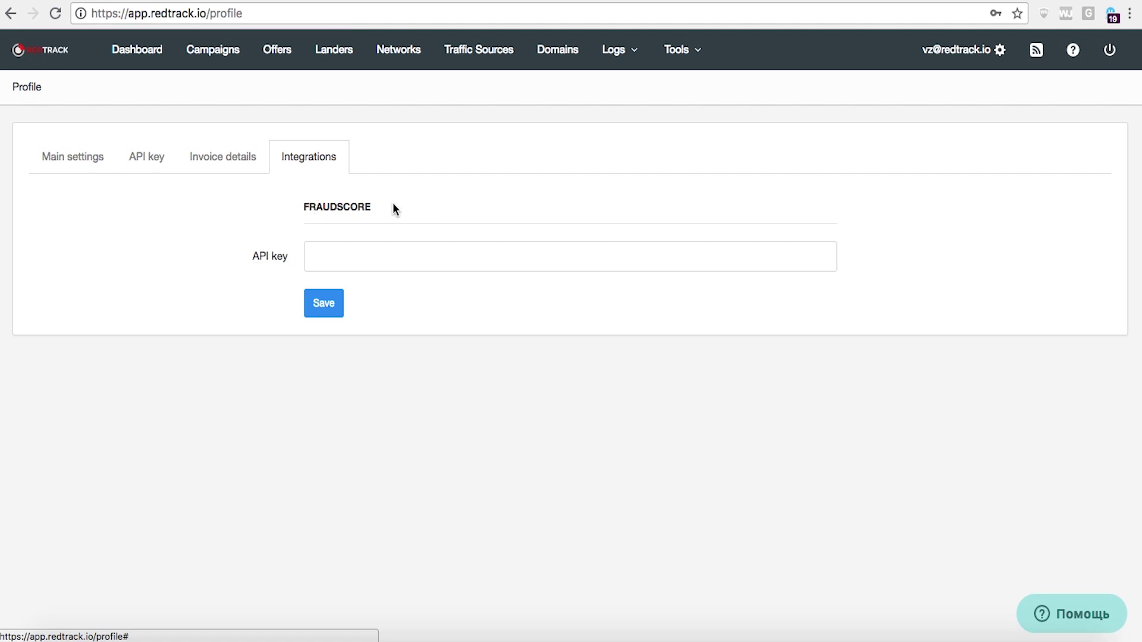
- Open My Traffic Source for editing and look through its settings, including the FraudScore integration option
click(479, 51)
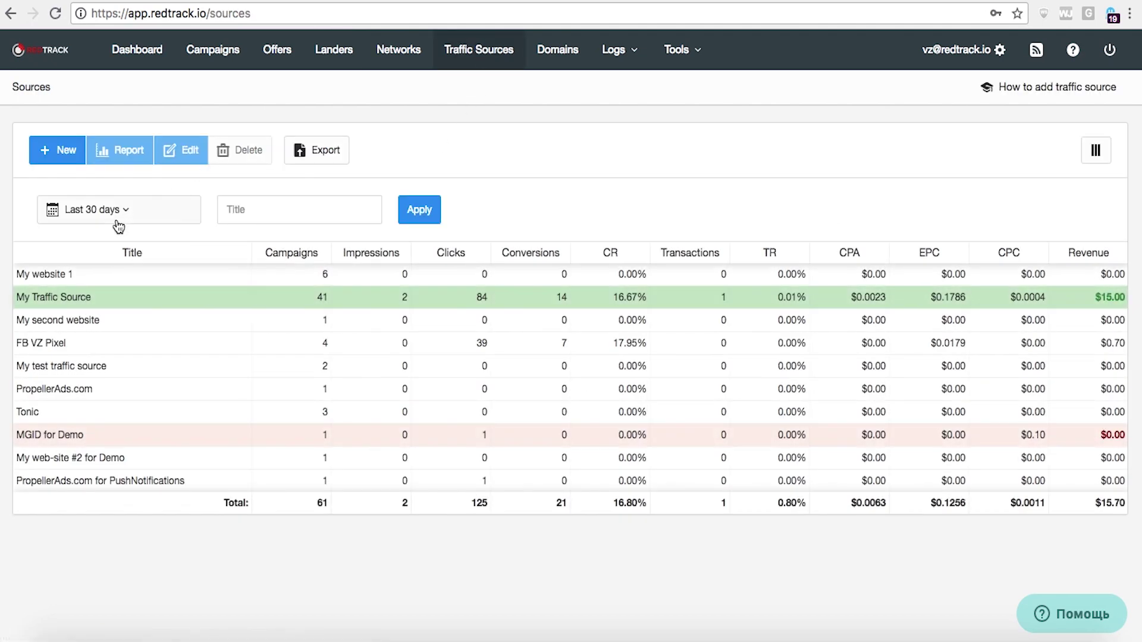
click(83, 298)
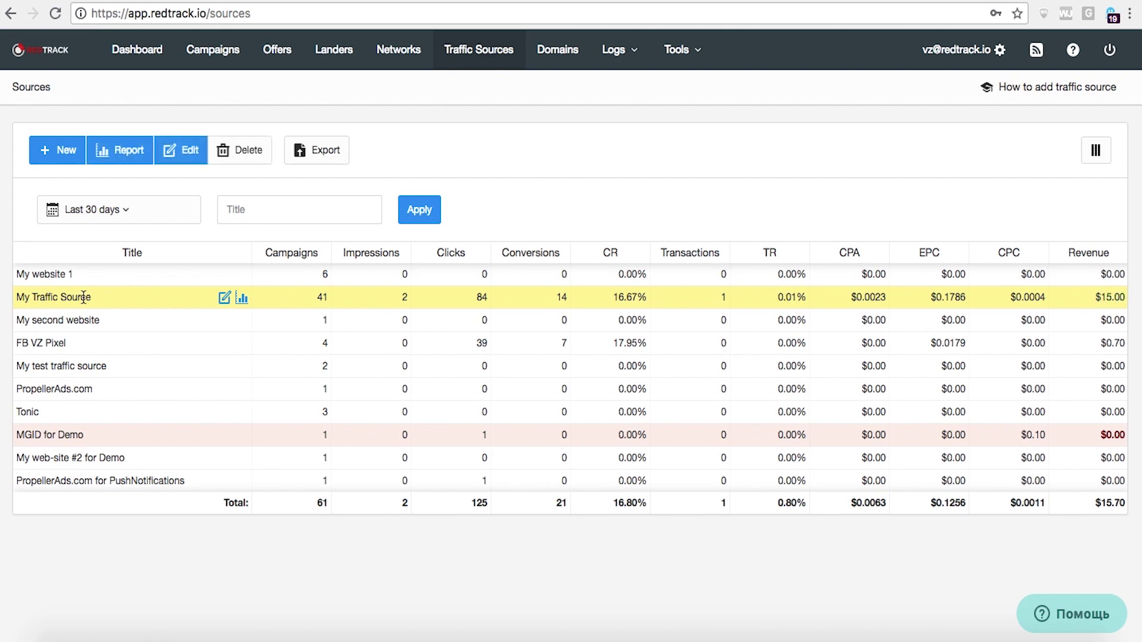
click(188, 147)
scroll(408, 311, down, 9)
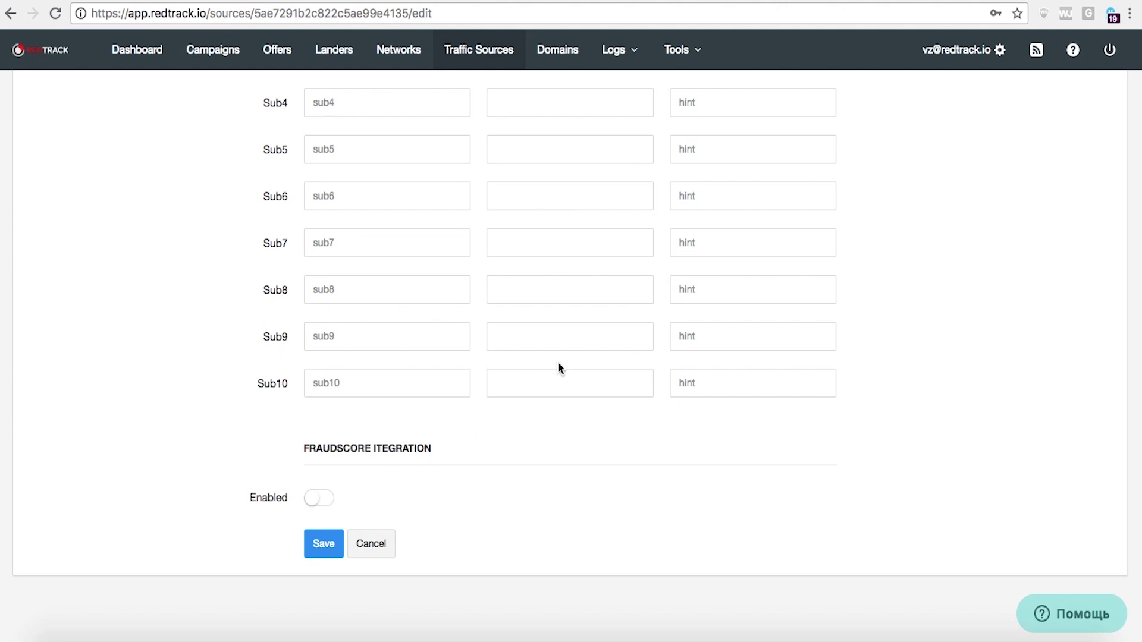
scroll(557, 367, up, 7)
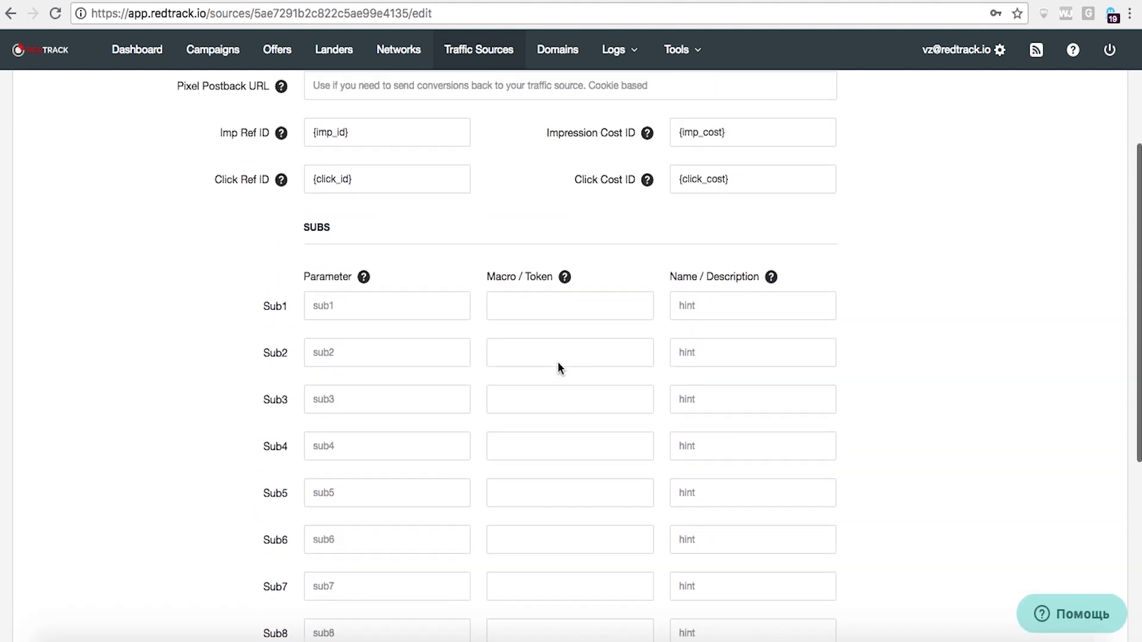
scroll(558, 361, up, 3)
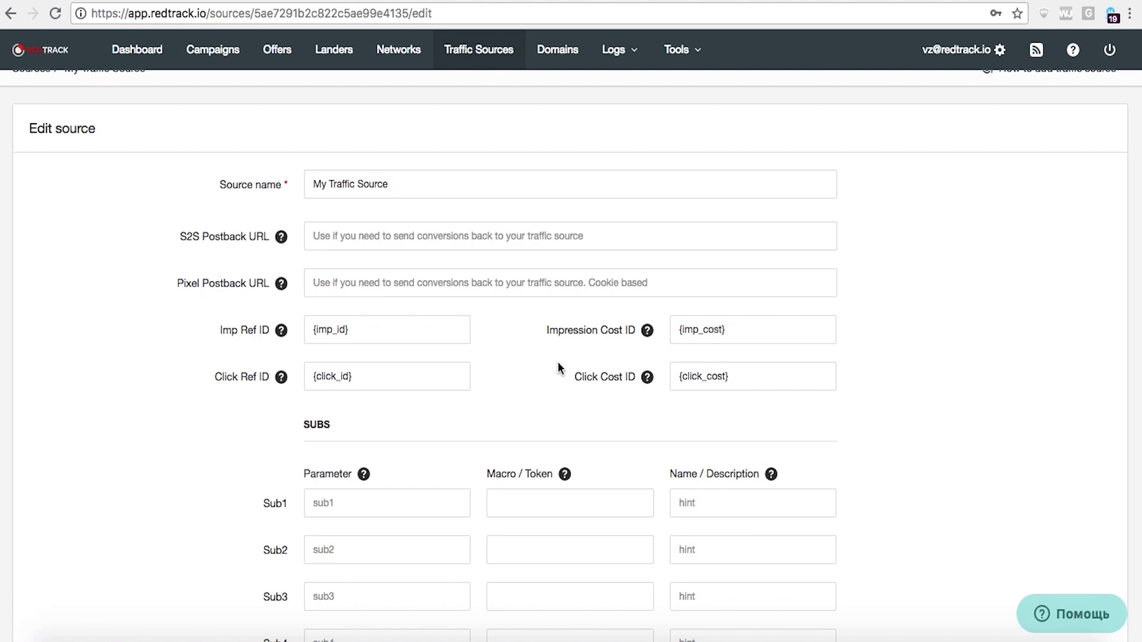
- Open the dashboard for the account's statistics
click(141, 55)
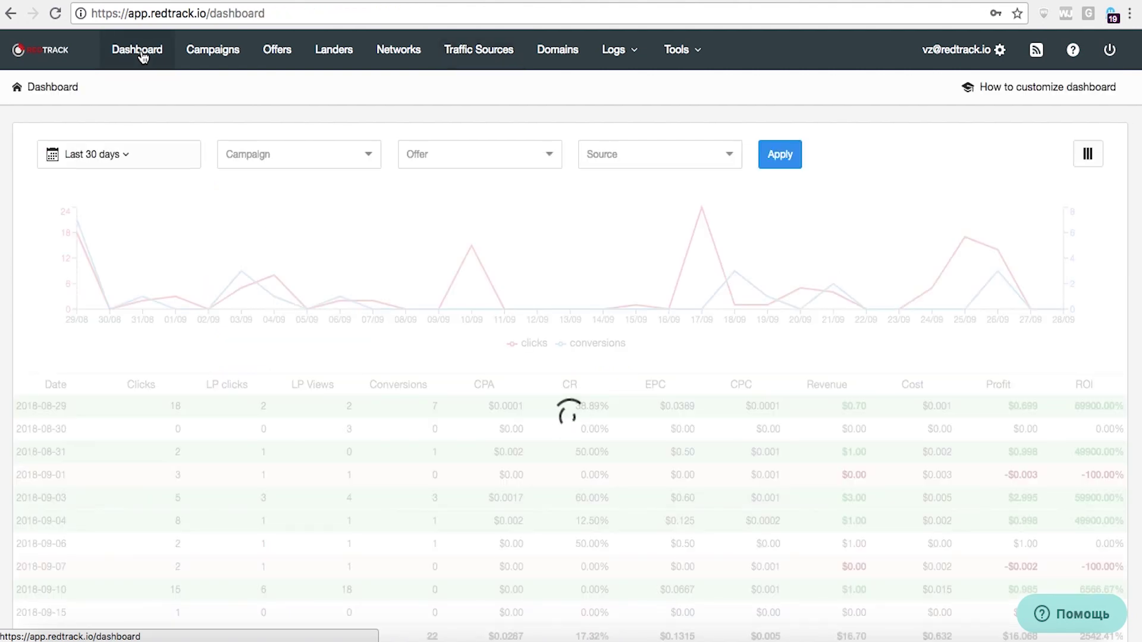